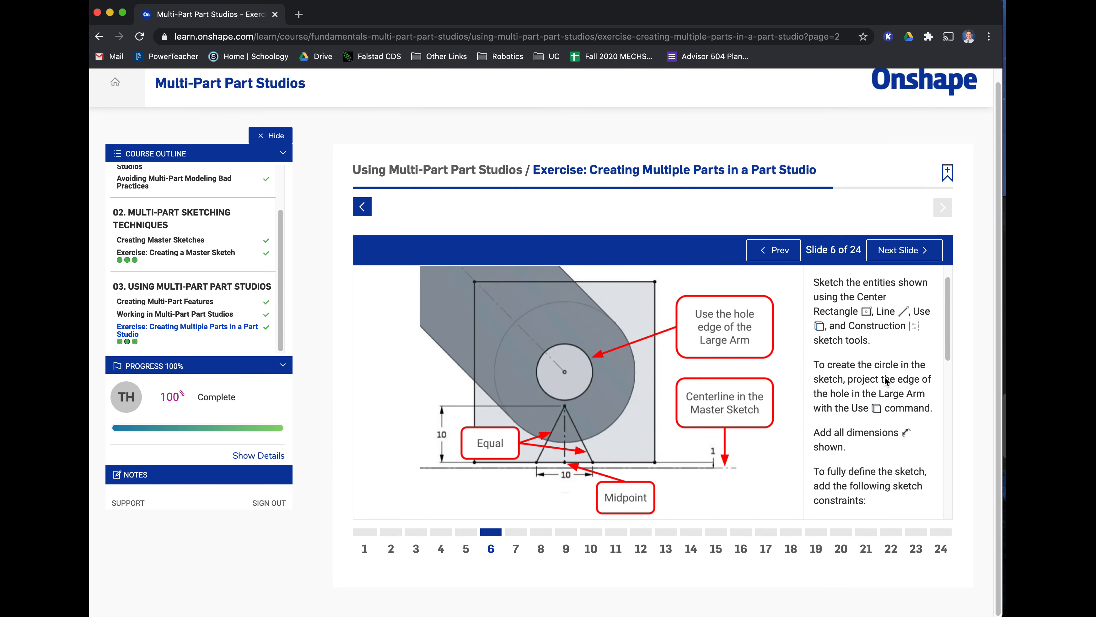
- Review the slide 6 instructions for the Large Arm Grip Sketch's entities, dimensions and constraints, comparing them with the sketch in the mirrored Onshape app
{"action": "scroll", "coordinate": [884, 380], "scroll_direction": "down", "scroll_amount": 2}
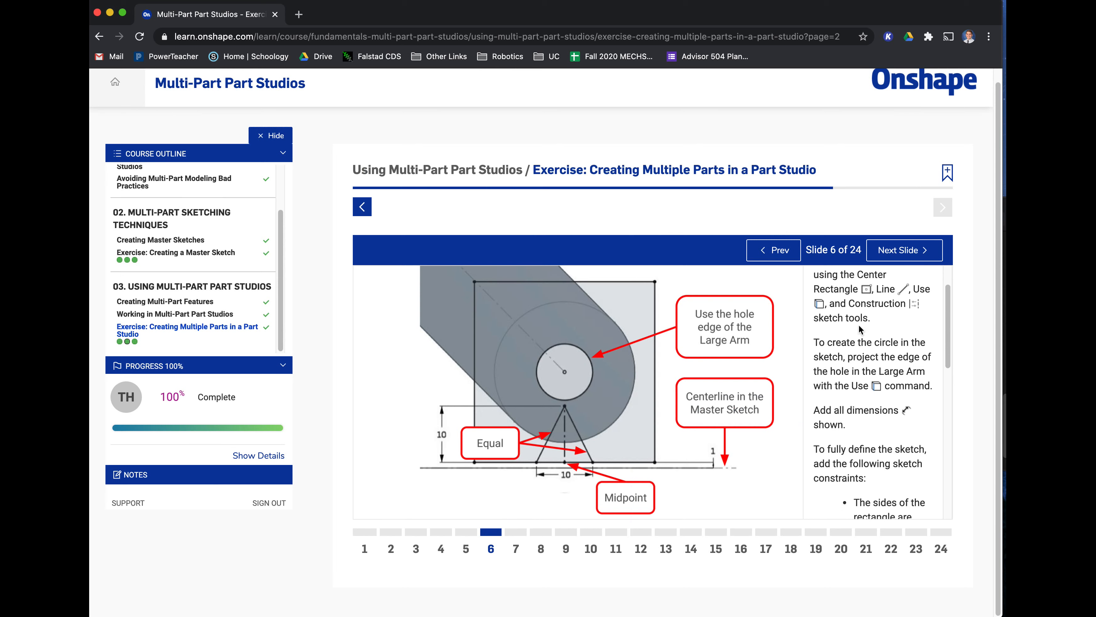
{"action": "scroll", "coordinate": [860, 345], "scroll_direction": "down", "scroll_amount": 3}
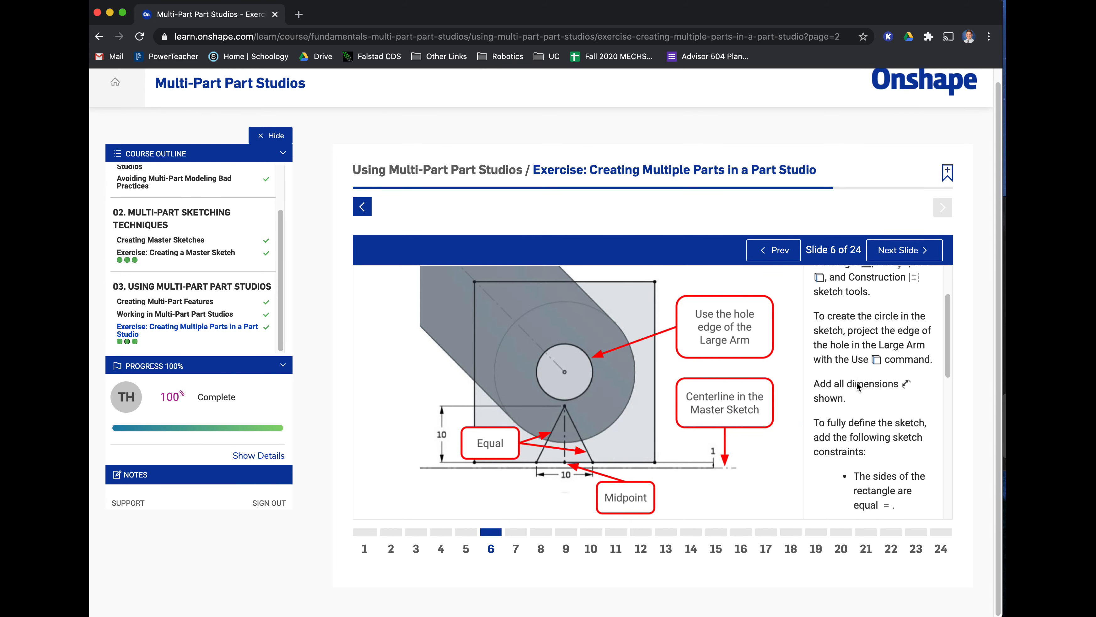
{"action": "scroll", "coordinate": [859, 389], "scroll_direction": "down", "scroll_amount": 2}
{"action": "scroll", "coordinate": [878, 445], "scroll_direction": "up", "scroll_amount": 4}
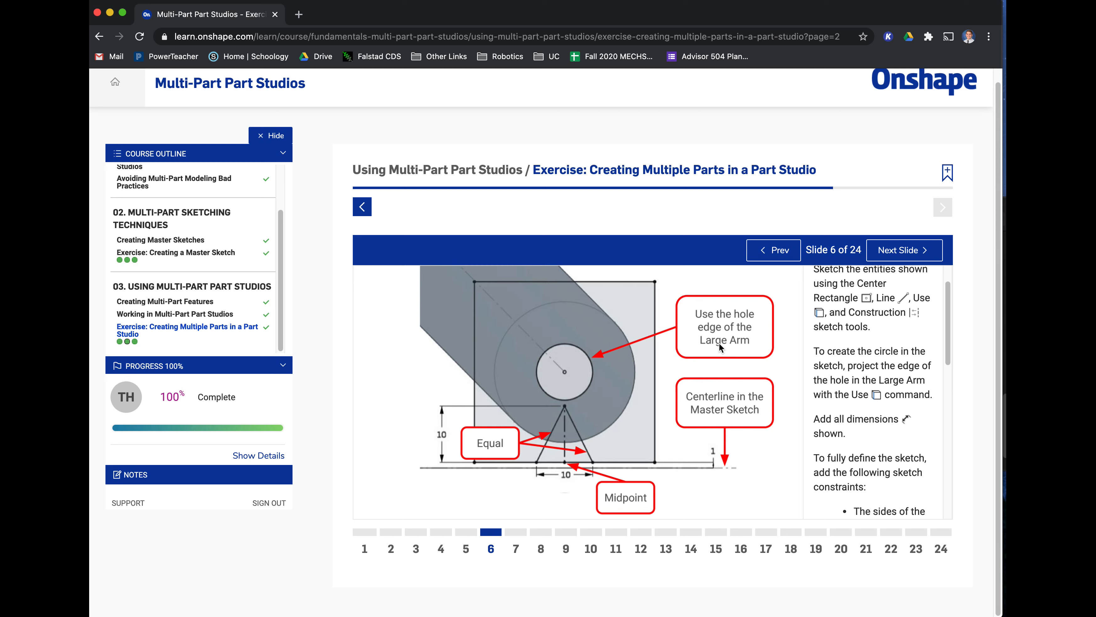
{"action": "key", "text": "super+Tab"}
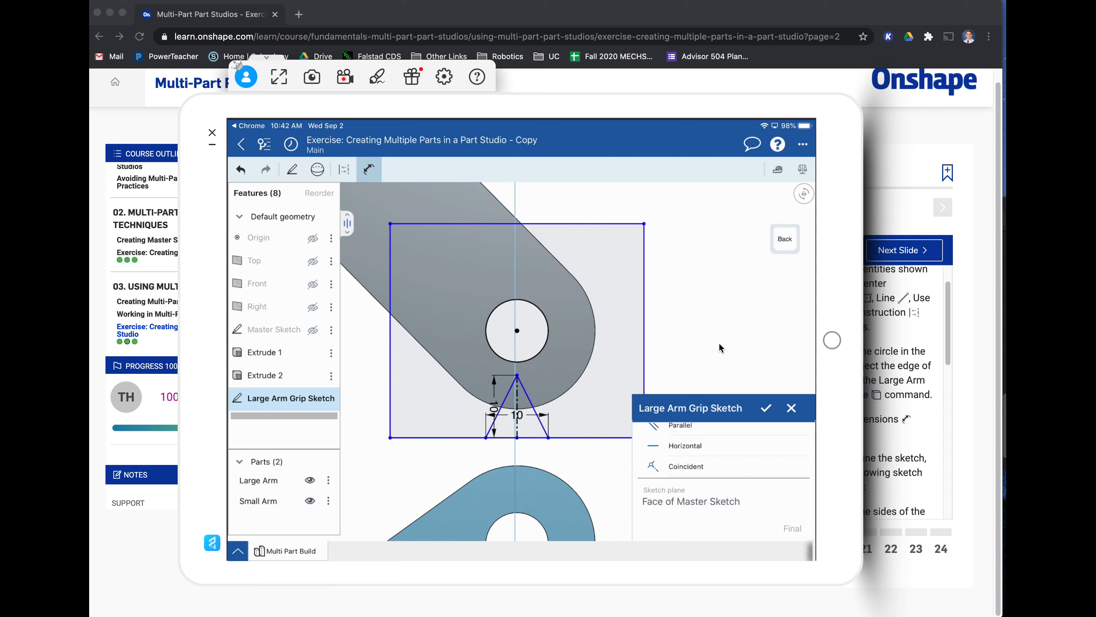
{"action": "key", "text": "super+Tab"}
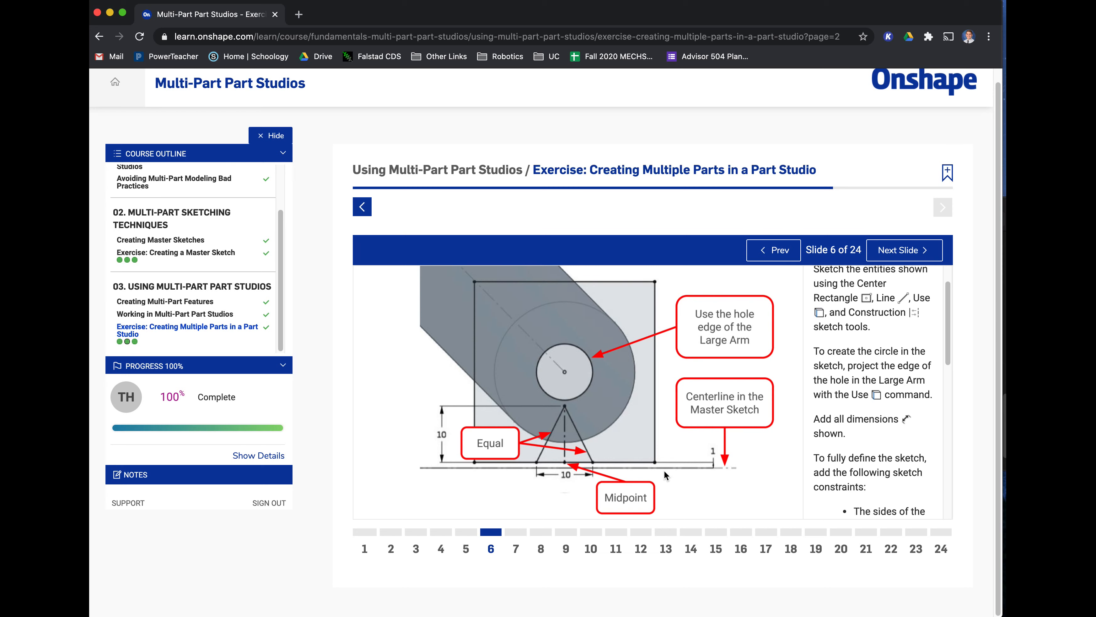
{"action": "scroll", "coordinate": [856, 453], "scroll_direction": "down", "scroll_amount": 3}
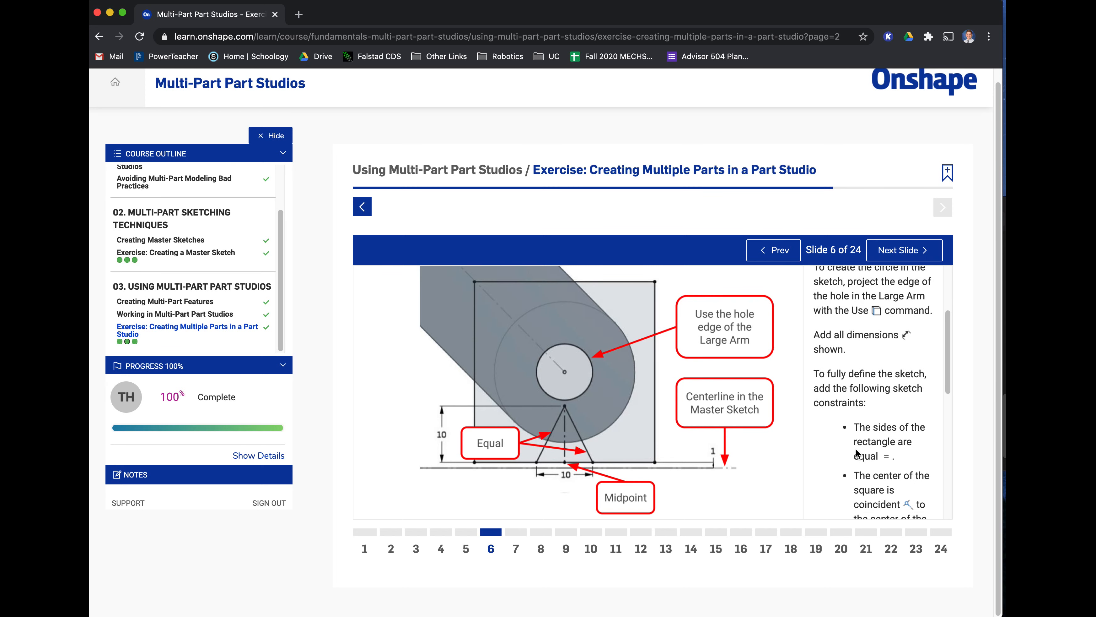
{"action": "scroll", "coordinate": [857, 452], "scroll_direction": "down", "scroll_amount": 2}
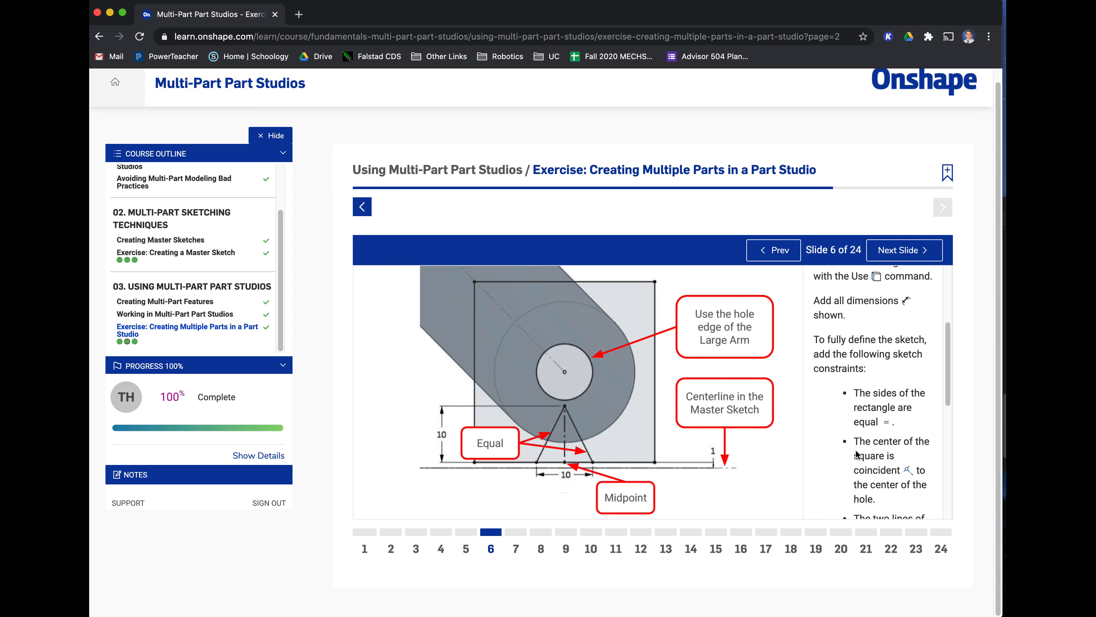
{"action": "scroll", "coordinate": [857, 453], "scroll_direction": "down", "scroll_amount": 2}
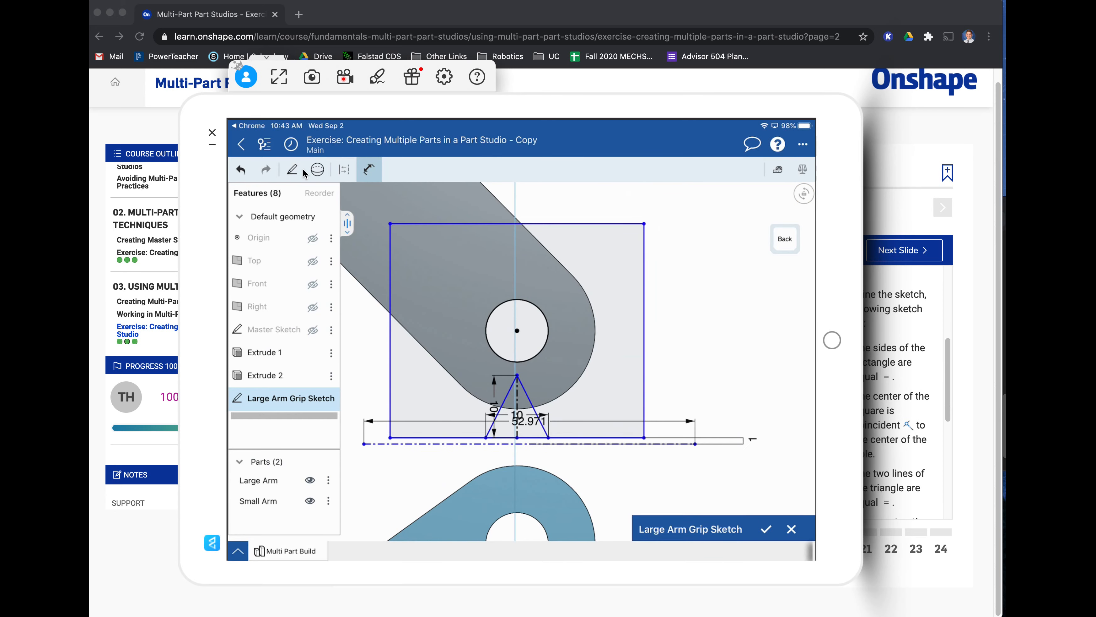
{"action": "key", "text": "super+Tab"}
{"action": "key", "text": "super+Tab"}
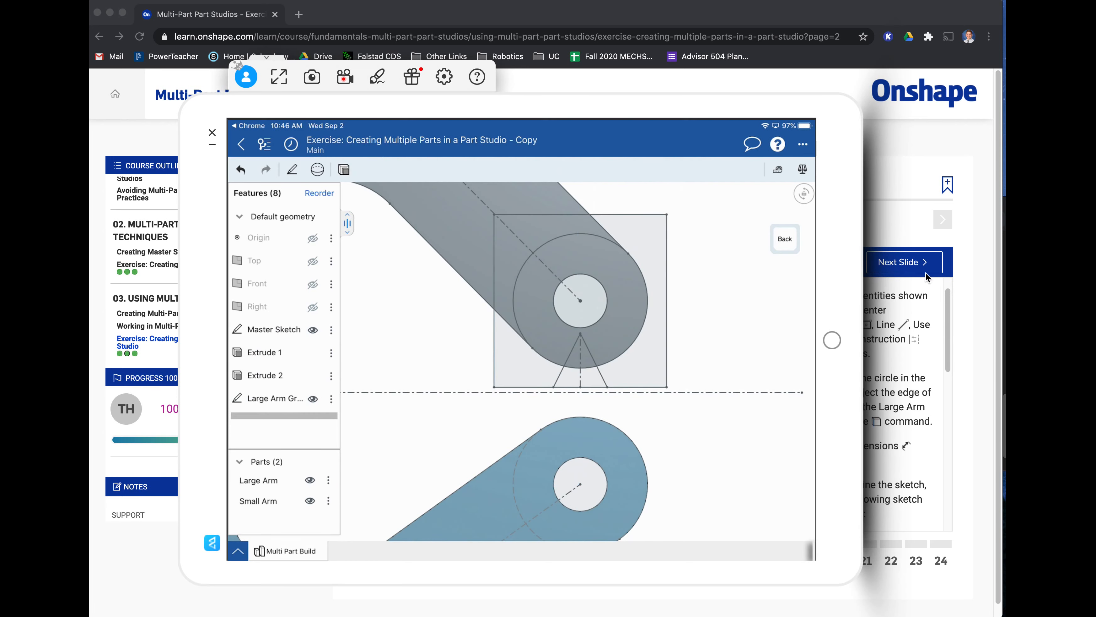
- Return to the course page in the browser and advance the exercise to slide 8
{"action": "left_click", "coordinate": [941, 263]}
{"action": "scroll", "coordinate": [890, 345], "scroll_direction": "down", "scroll_amount": 3}
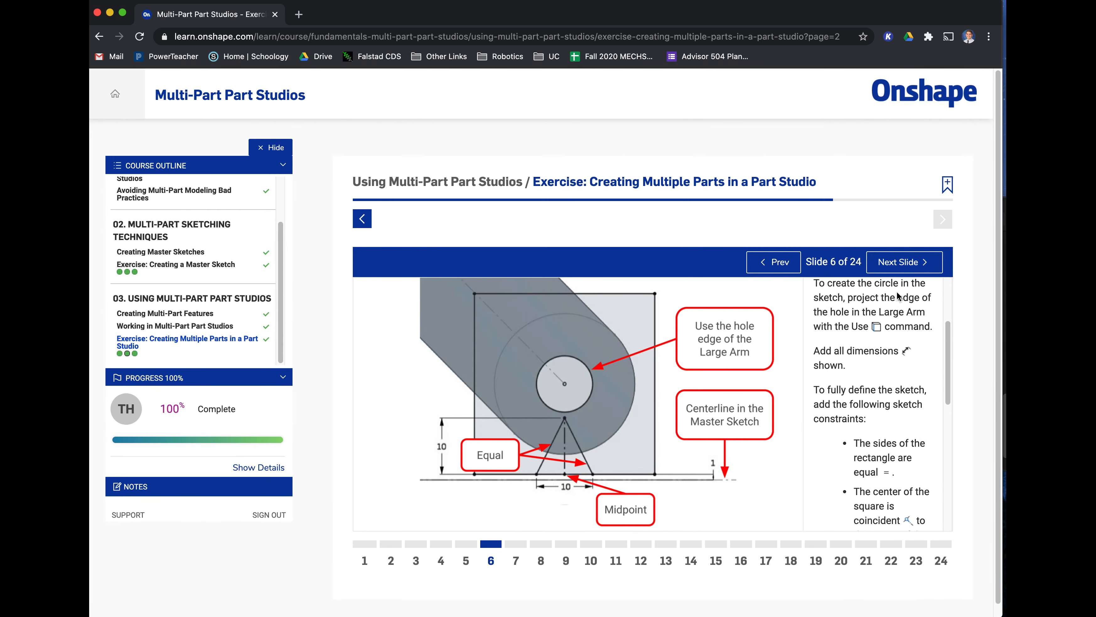
{"action": "left_click", "coordinate": [903, 264]}
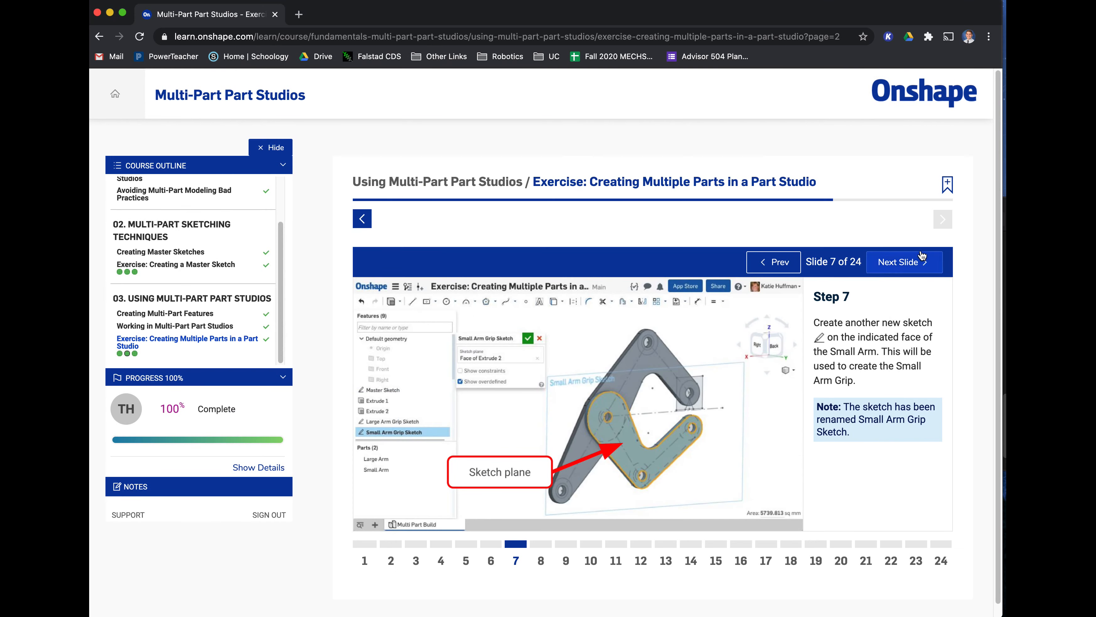
{"action": "left_click", "coordinate": [920, 259]}
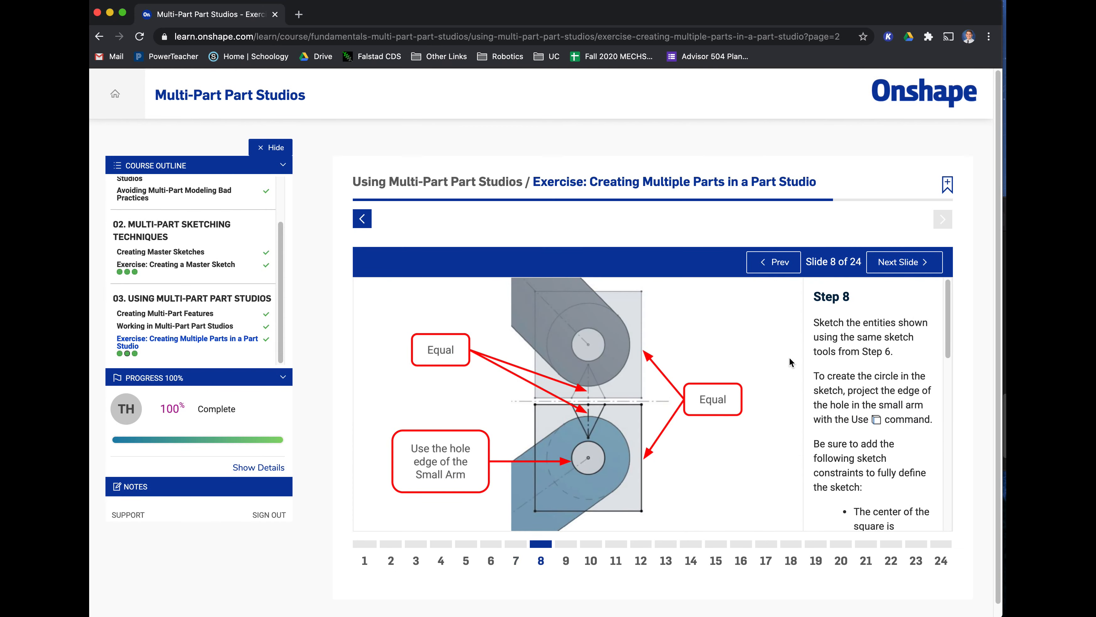
- Read the Step 8 instructions on projecting the Small Arm's hole edge and constraining the square
{"action": "scroll", "coordinate": [867, 349], "scroll_direction": "down", "scroll_amount": 1}
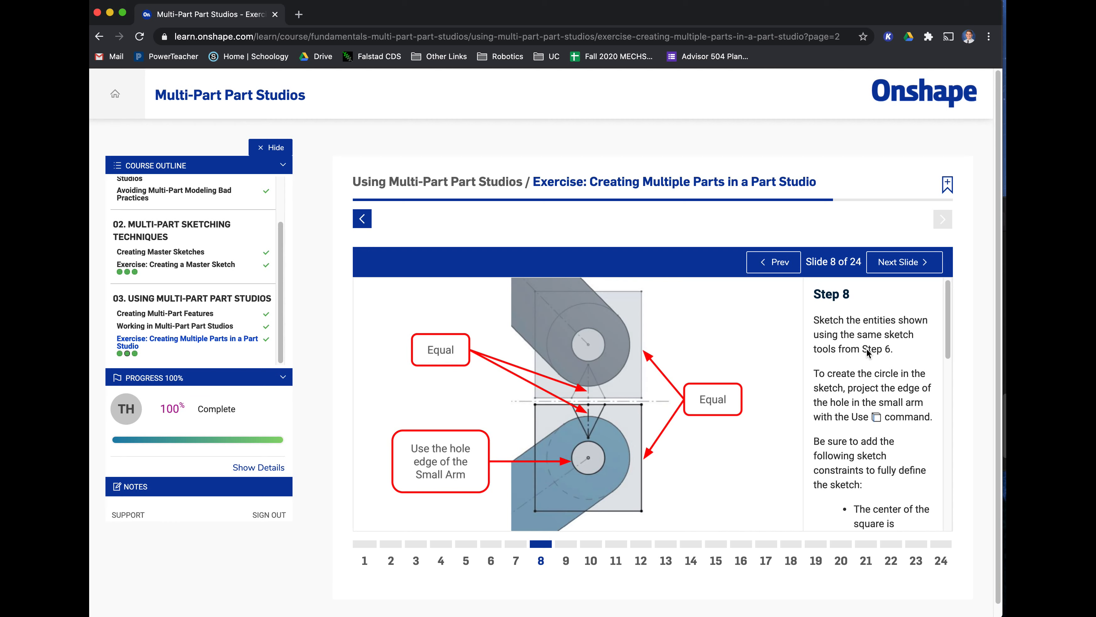
{"action": "scroll", "coordinate": [852, 380], "scroll_direction": "up", "scroll_amount": 1}
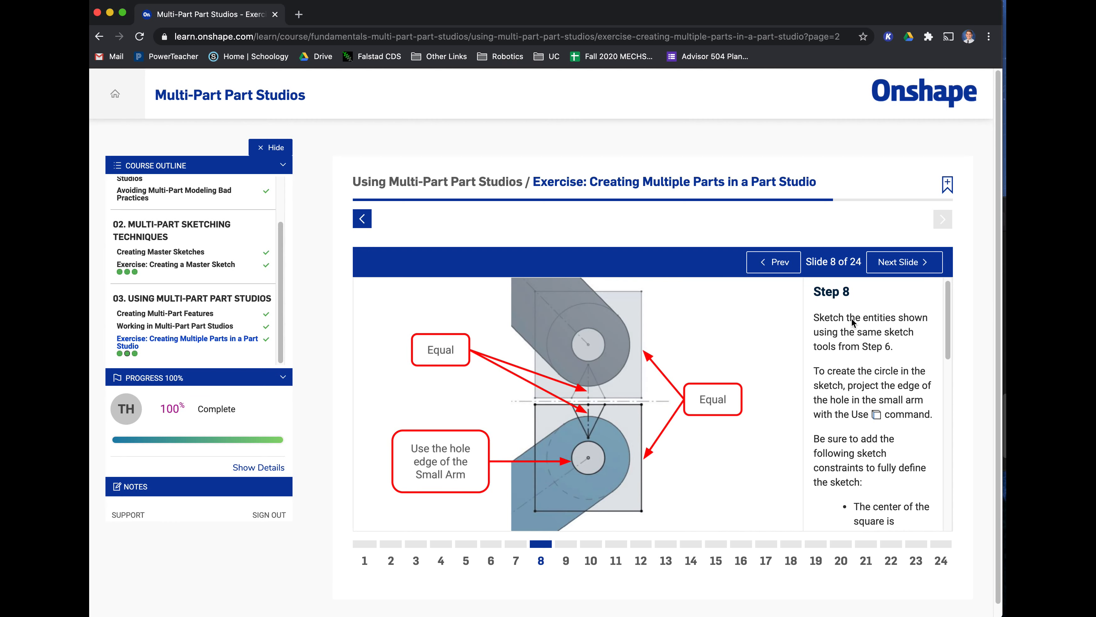
{"action": "scroll", "coordinate": [873, 340], "scroll_direction": "down", "scroll_amount": 2}
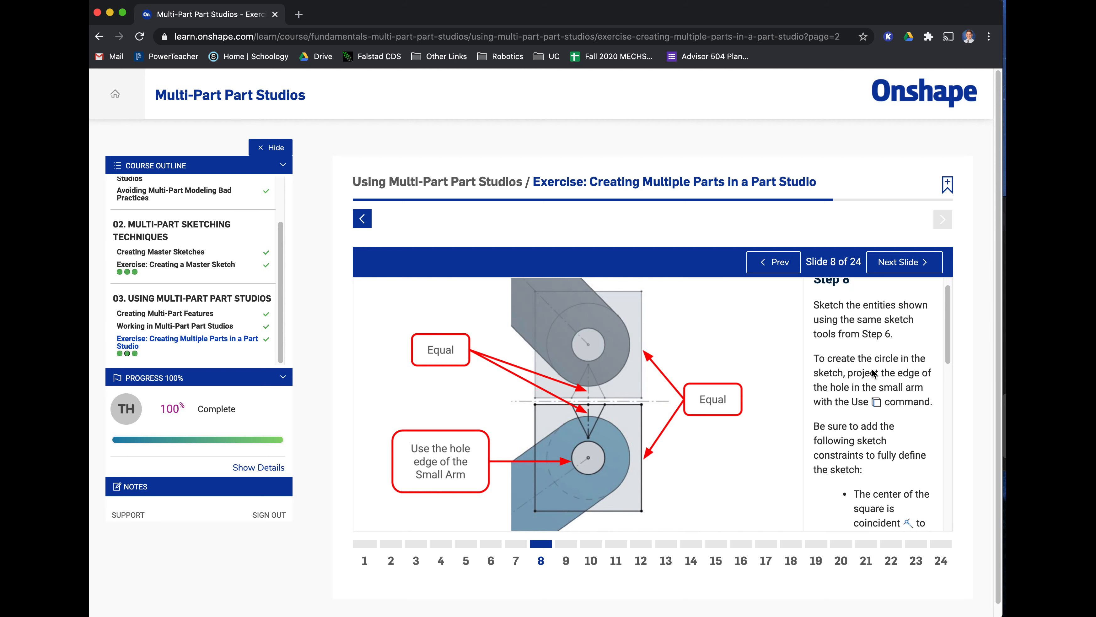
{"action": "scroll", "coordinate": [902, 376], "scroll_direction": "down", "scroll_amount": 5}
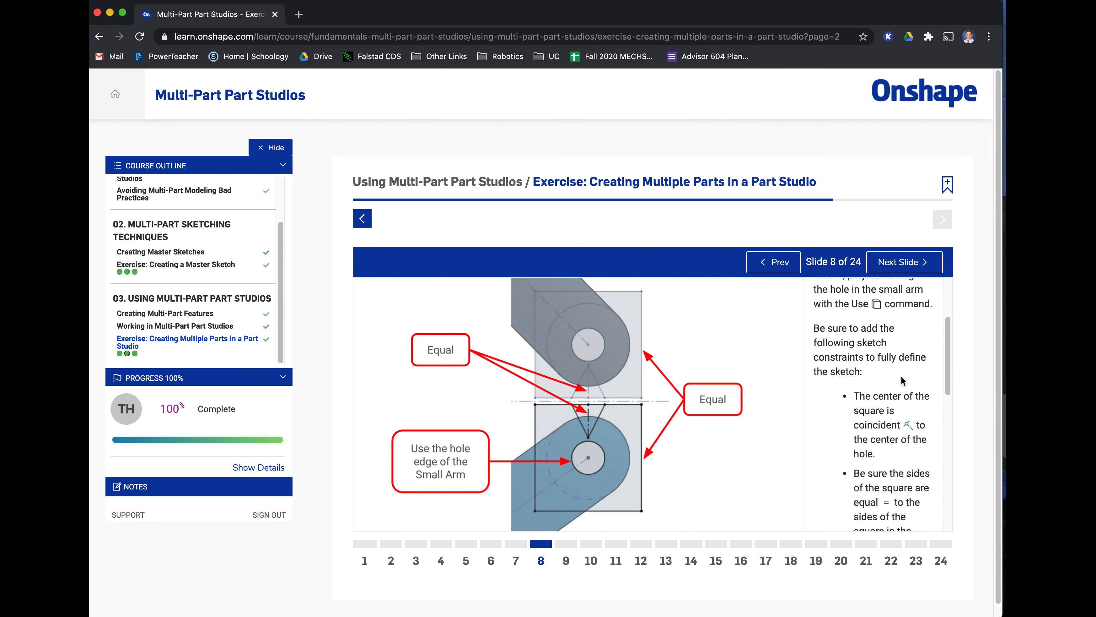
{"action": "scroll", "coordinate": [901, 380], "scroll_direction": "down", "scroll_amount": 6}
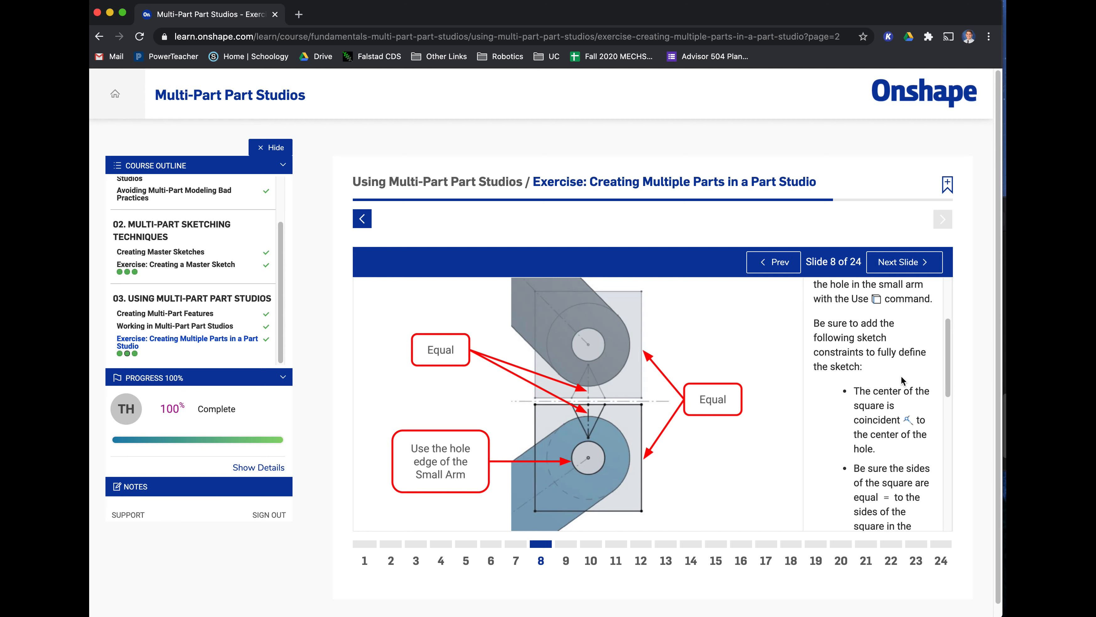
{"action": "scroll", "coordinate": [902, 380], "scroll_direction": "down", "scroll_amount": 5}
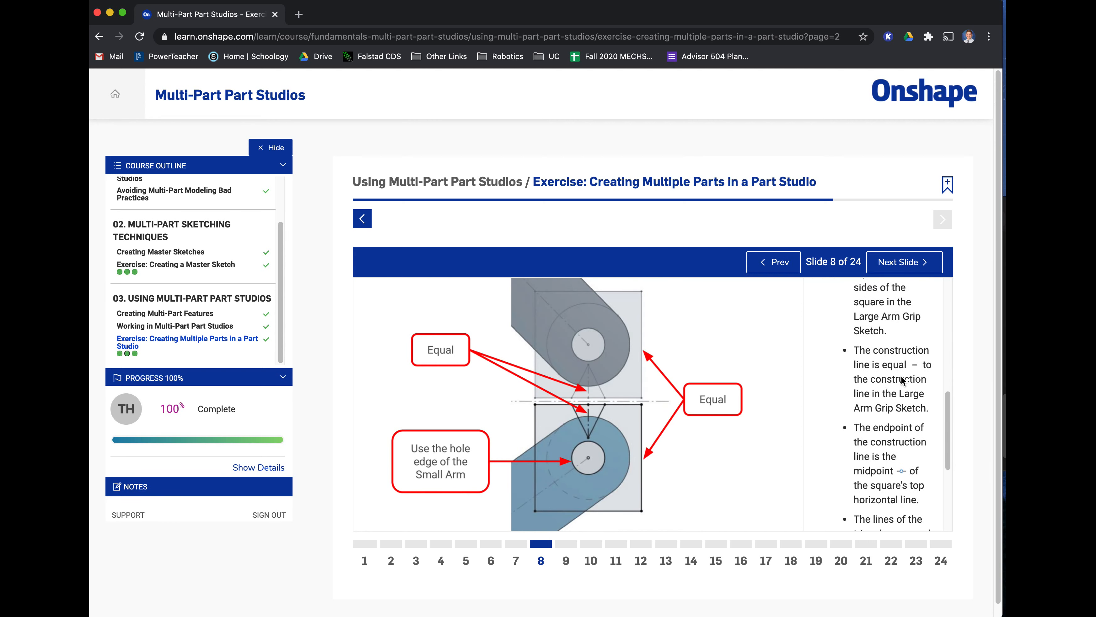
{"action": "scroll", "coordinate": [902, 380], "scroll_direction": "up", "scroll_amount": 5}
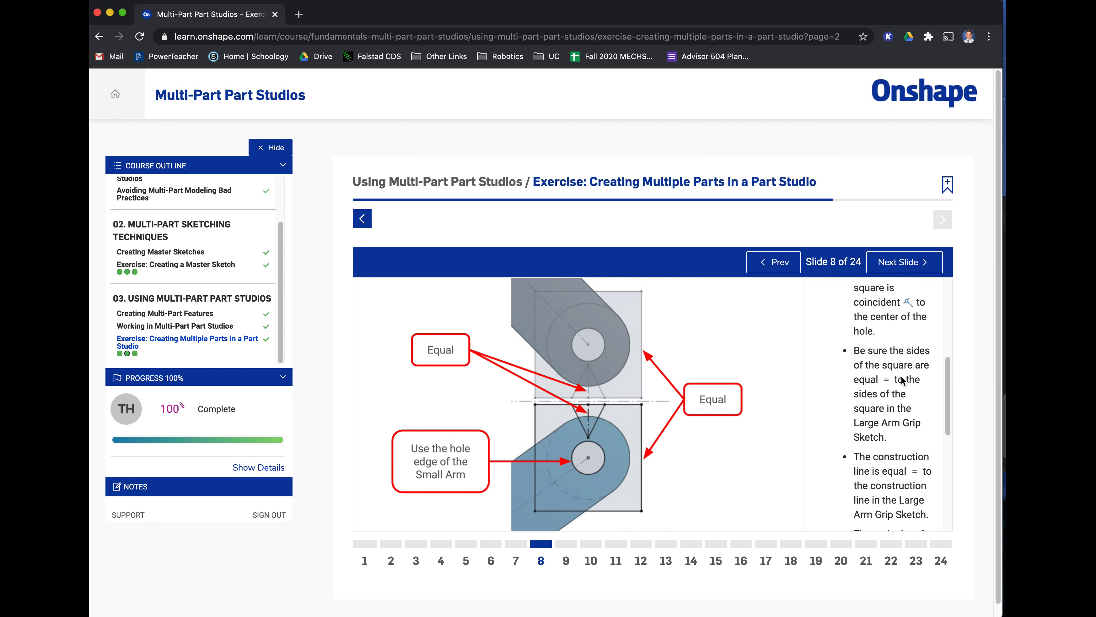
{"action": "scroll", "coordinate": [902, 380], "scroll_direction": "down", "scroll_amount": 3}
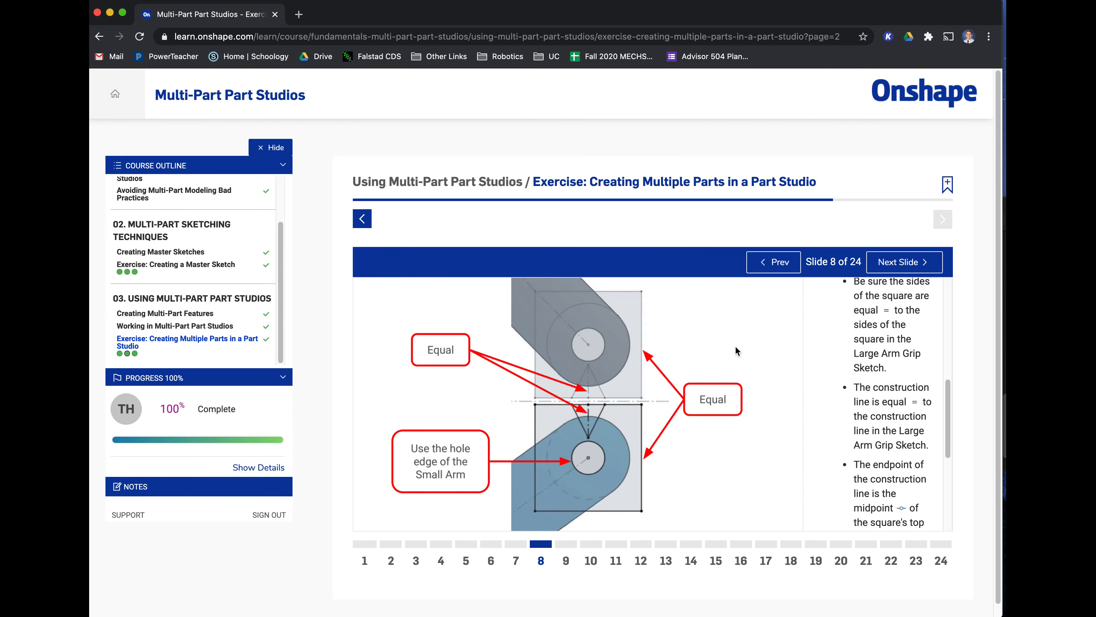
- Read the remaining Step 8 constraints for the construction line and the triangle of the Small Arm Grip Sketch
{"action": "scroll", "coordinate": [708, 406], "scroll_direction": "down", "scroll_amount": 1}
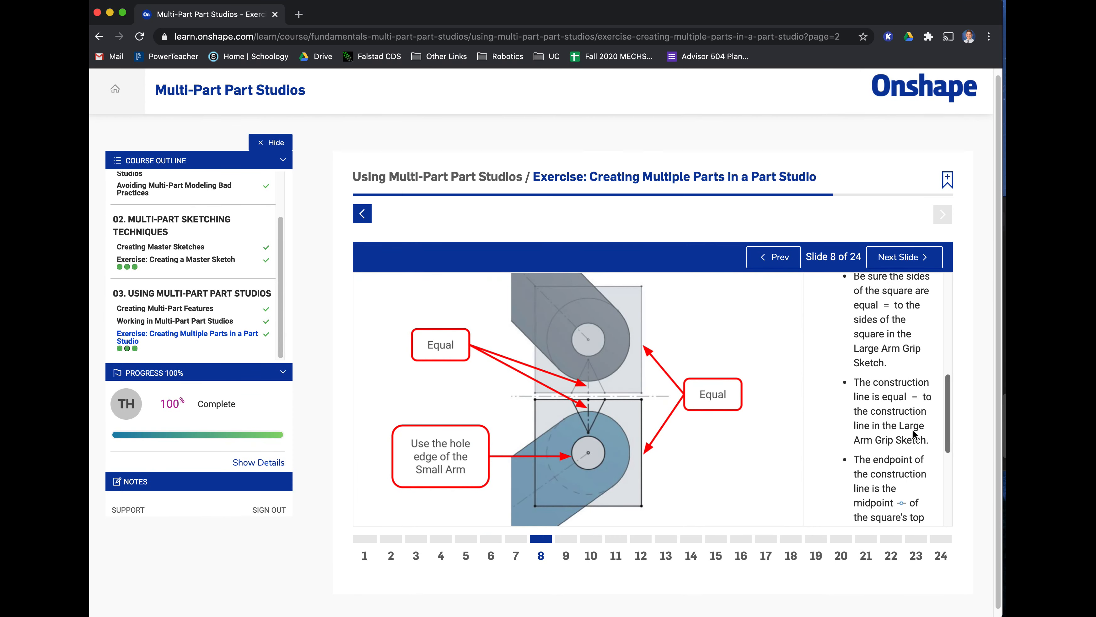
{"action": "scroll", "coordinate": [904, 433], "scroll_direction": "down", "scroll_amount": 2}
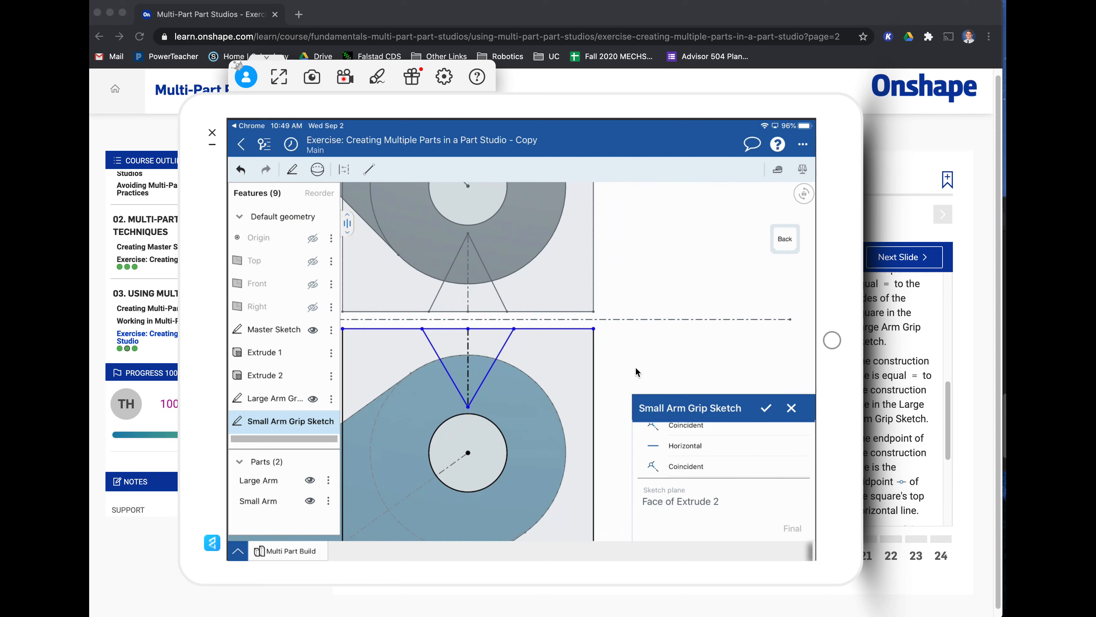
{"action": "left_click", "coordinate": [878, 400]}
{"action": "scroll", "coordinate": [878, 401], "scroll_direction": "down", "scroll_amount": 3}
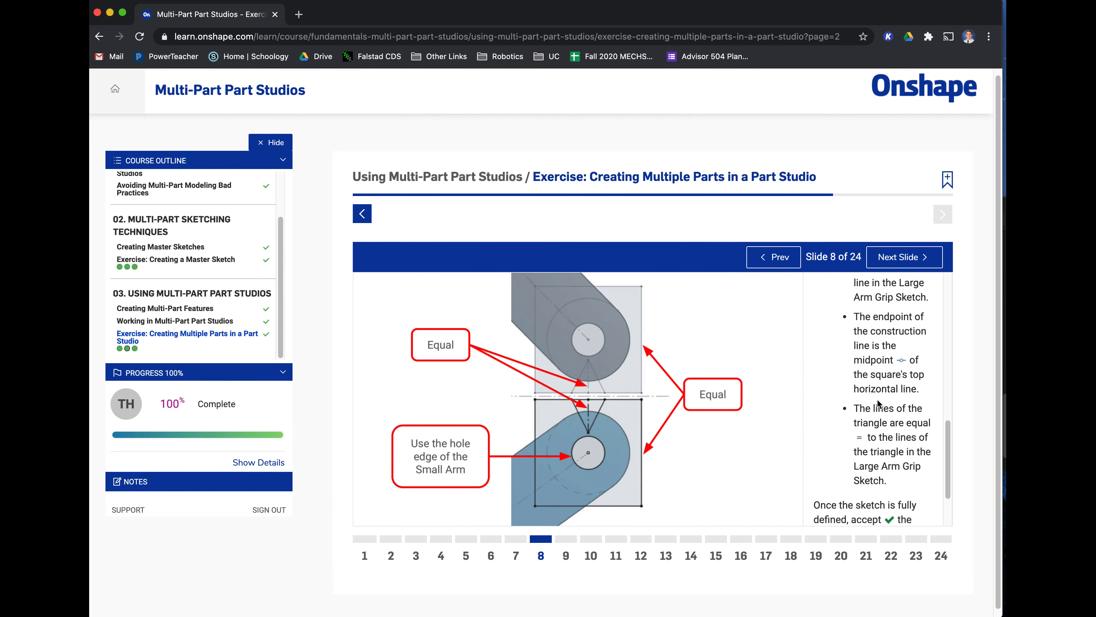
{"action": "scroll", "coordinate": [878, 404], "scroll_direction": "down", "scroll_amount": 2}
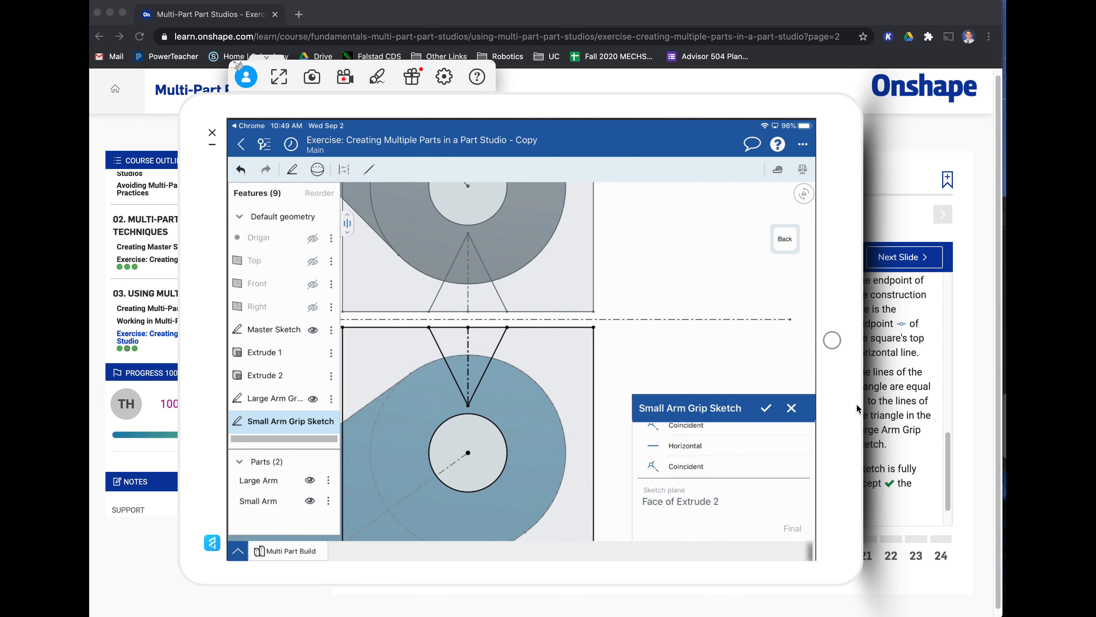
- Advance the exercise to slide 9 and read the instructions for creating the offset Midplane
{"action": "left_click", "coordinate": [906, 313]}
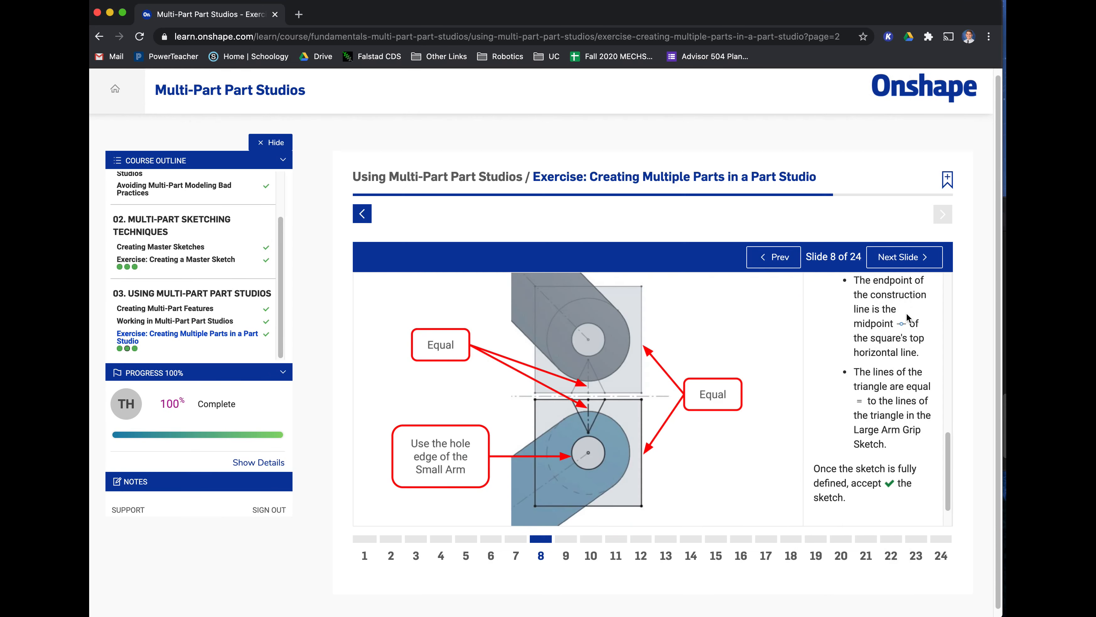
{"action": "left_click", "coordinate": [907, 258]}
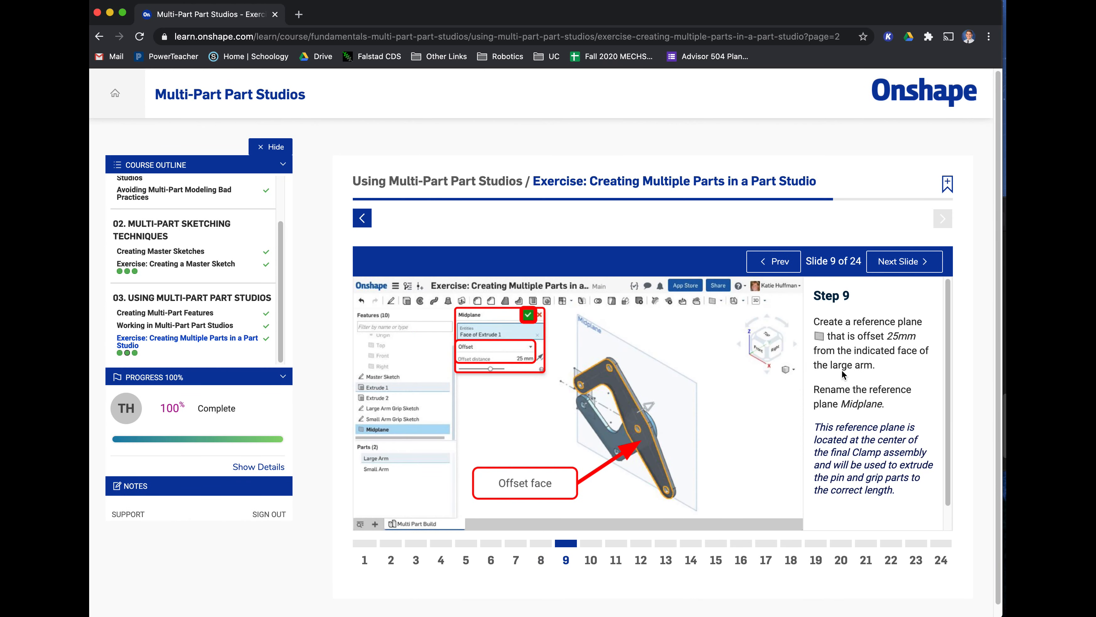
{"action": "scroll", "coordinate": [859, 356], "scroll_direction": "down", "scroll_amount": 1}
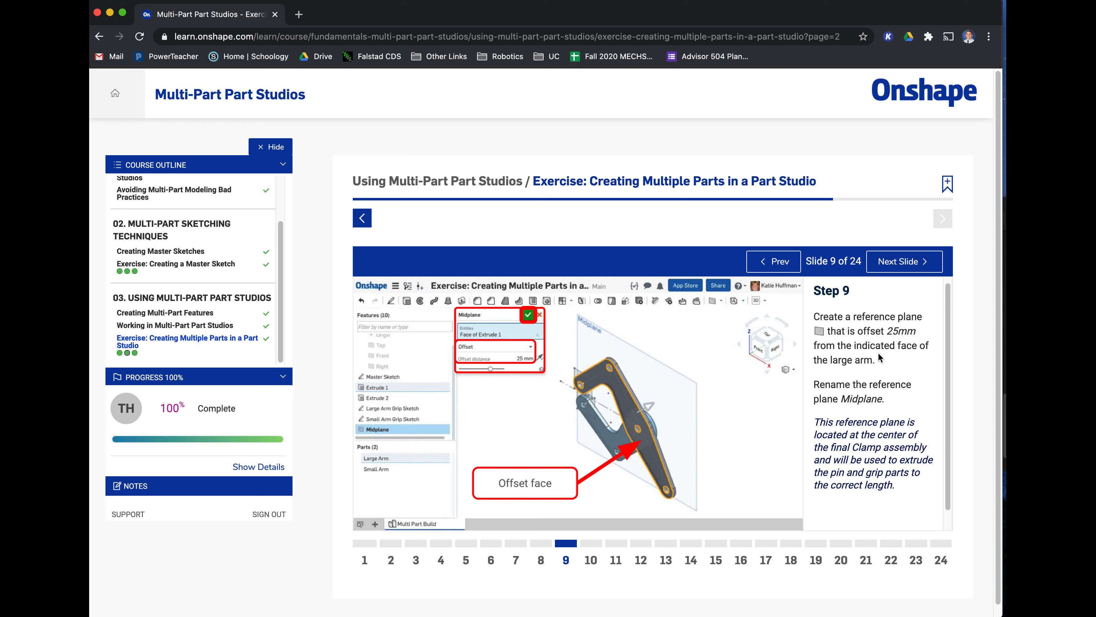
{"action": "scroll", "coordinate": [879, 359], "scroll_direction": "down", "scroll_amount": 1}
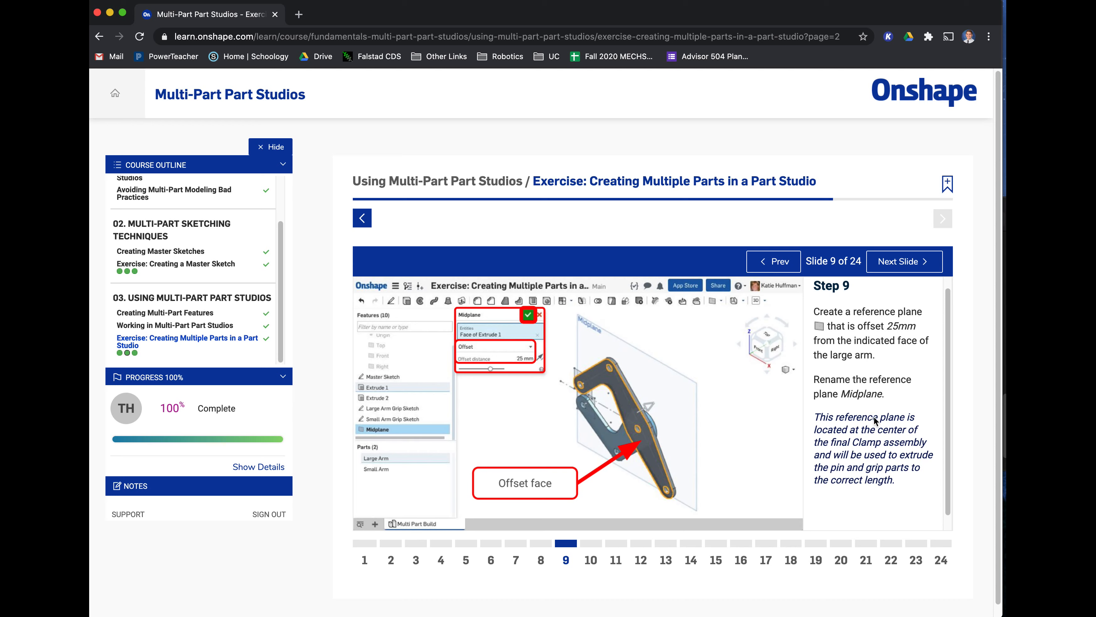
{"action": "scroll", "coordinate": [859, 422], "scroll_direction": "down", "scroll_amount": 1}
- Switch to the mirrored Onshape app and set the reference plane's offset from the Large Arm face to 25 mm
{"action": "key", "text": "super+Tab"}
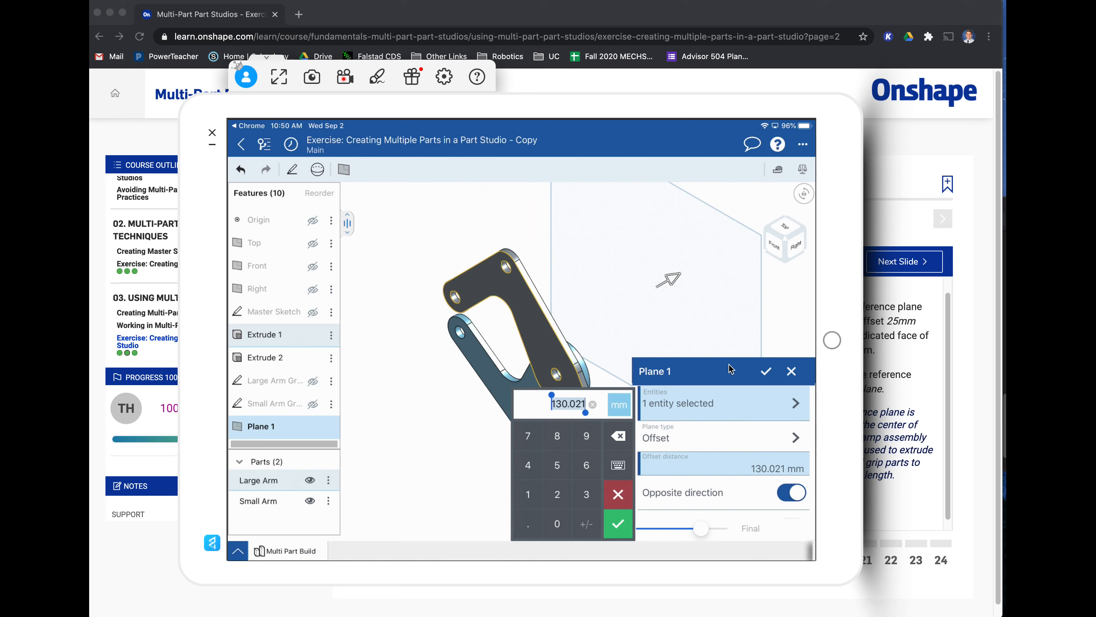
{"action": "type", "text": "25"}
{"action": "key", "text": "Return"}
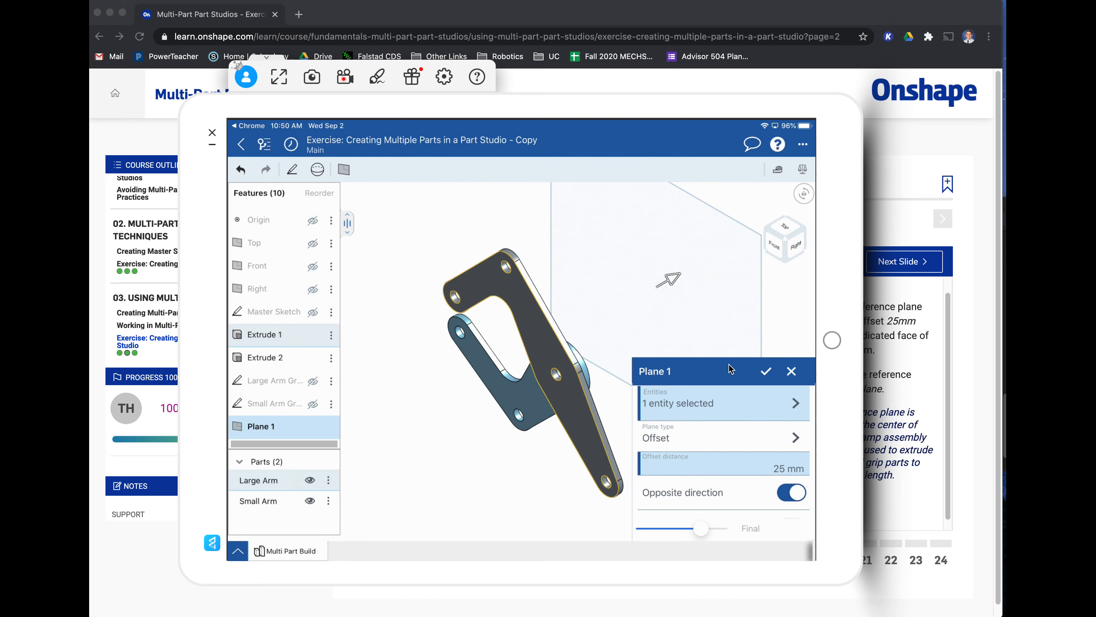
{"action": "key", "text": "shift+4"}
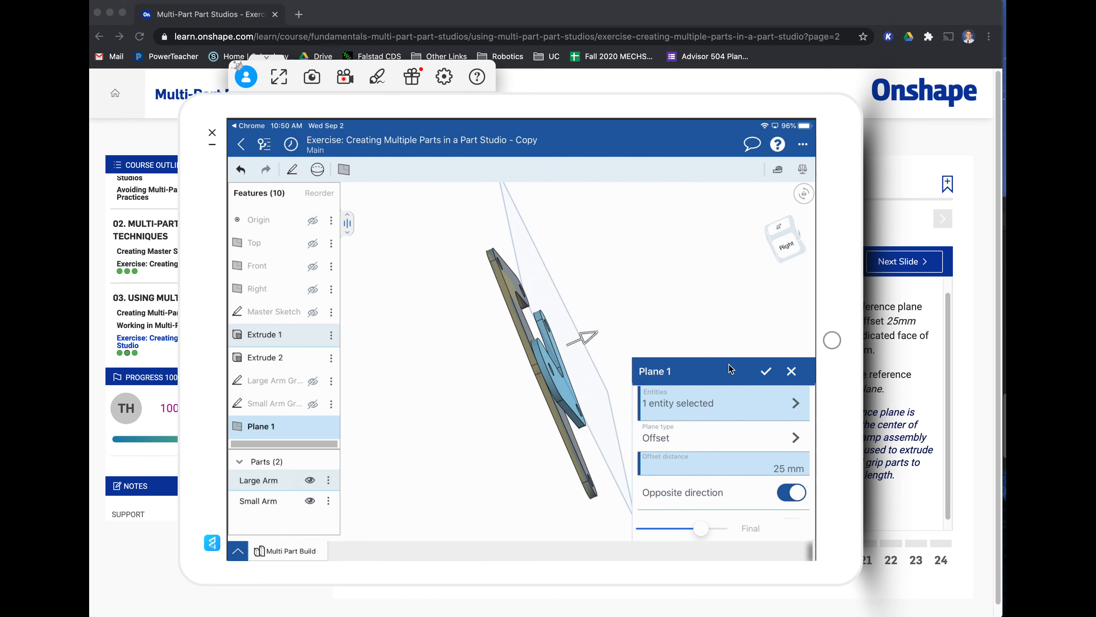
- Recheck the Step 9 plane instructions on the course page and advance the exercise to slide 10
{"action": "key", "text": "super+Tab"}
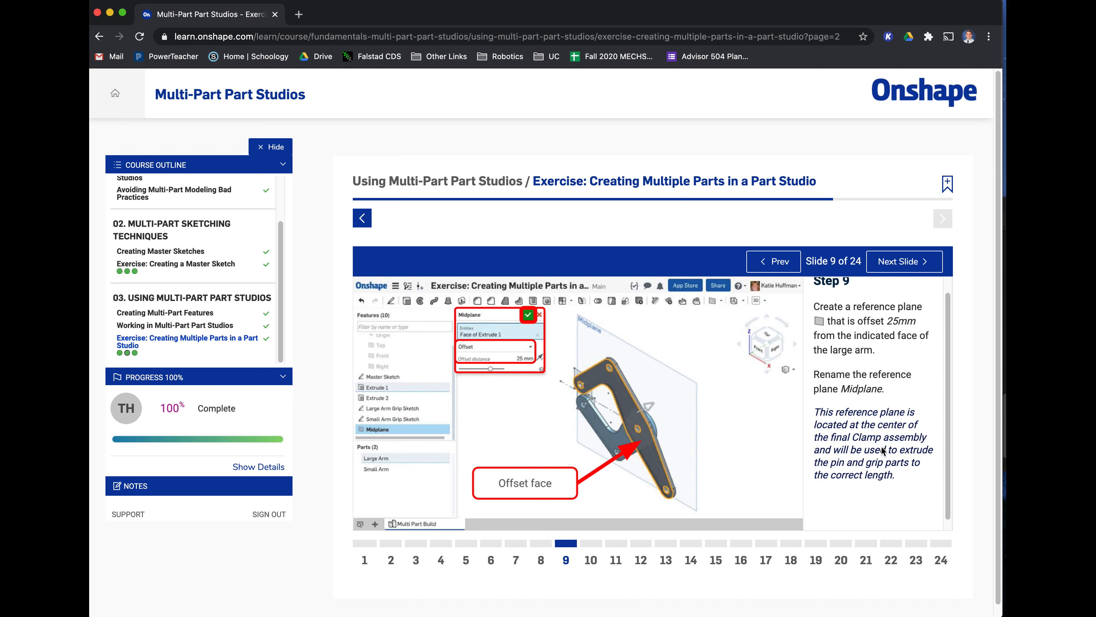
{"action": "scroll", "coordinate": [885, 455], "scroll_direction": "down", "scroll_amount": 1}
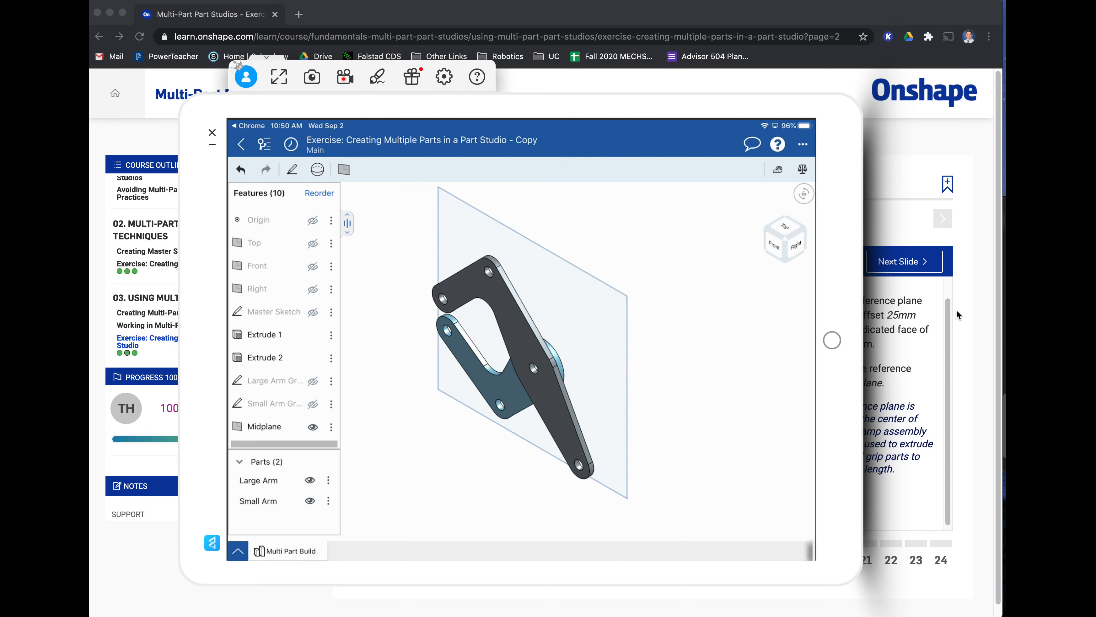
{"action": "left_click", "coordinate": [957, 309]}
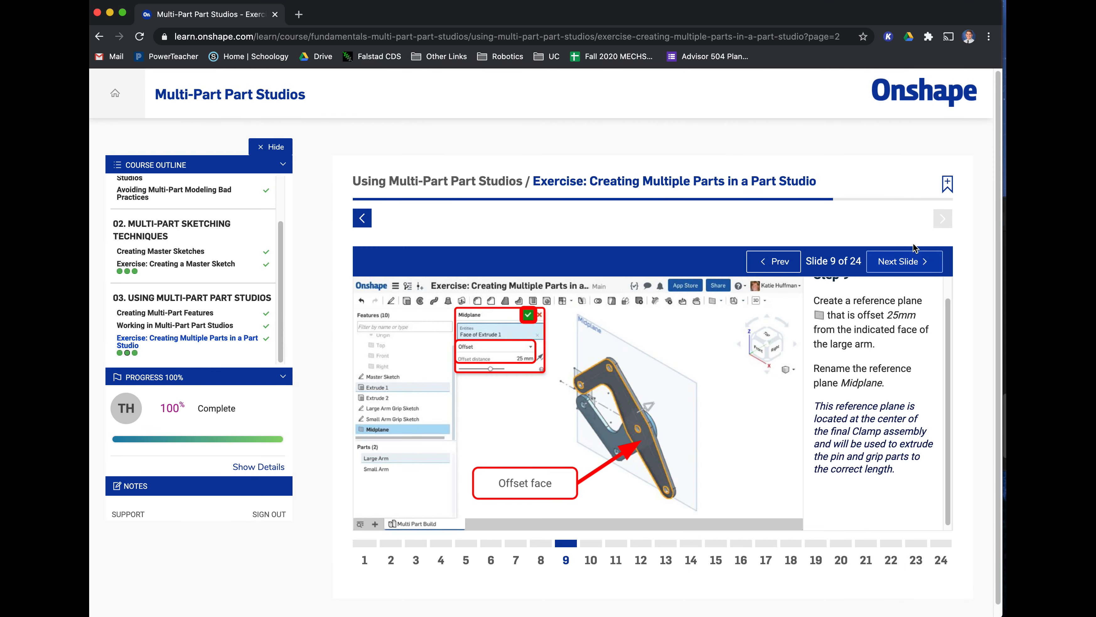
{"action": "left_click", "coordinate": [905, 262]}
{"action": "scroll", "coordinate": [890, 346], "scroll_direction": "down", "scroll_amount": 1}
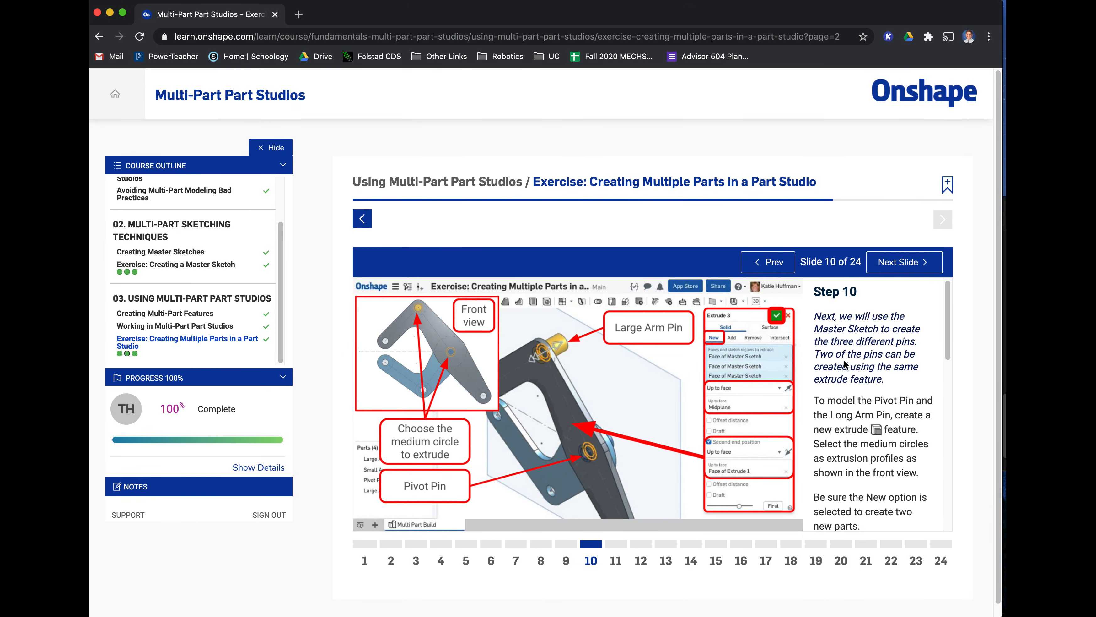
- Read the Step 10 instructions for extruding the Pivot Pin and Large Arm Pin from the Master Sketch's medium circles
{"action": "scroll", "coordinate": [765, 445], "scroll_direction": "down", "scroll_amount": 1}
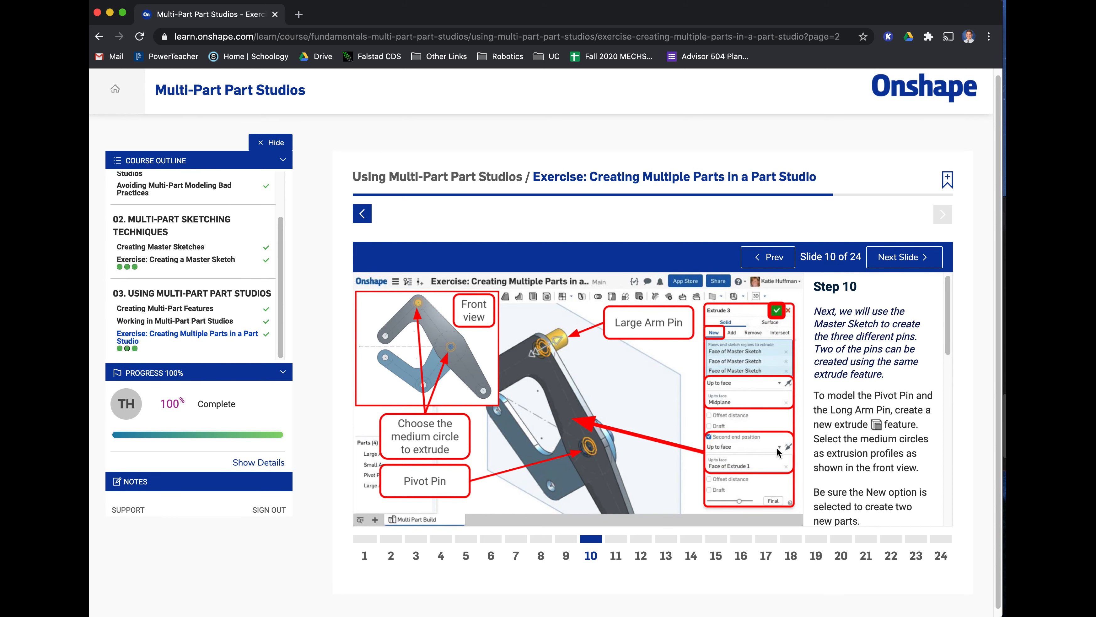
{"action": "scroll", "coordinate": [849, 402], "scroll_direction": "down", "scroll_amount": 2}
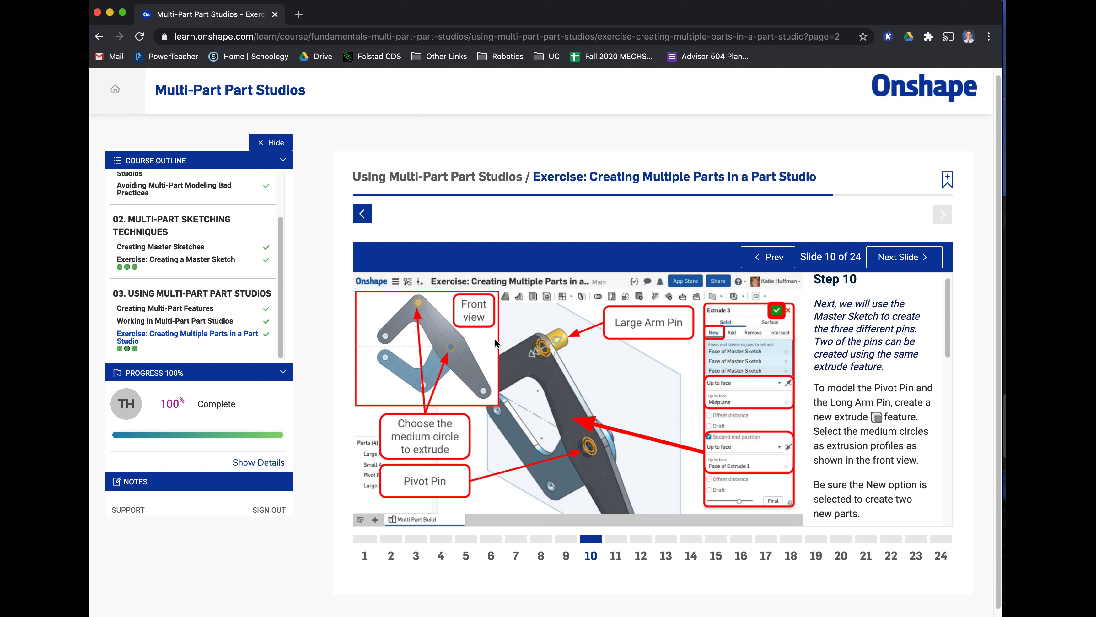
{"action": "scroll", "coordinate": [856, 404], "scroll_direction": "down", "scroll_amount": 1}
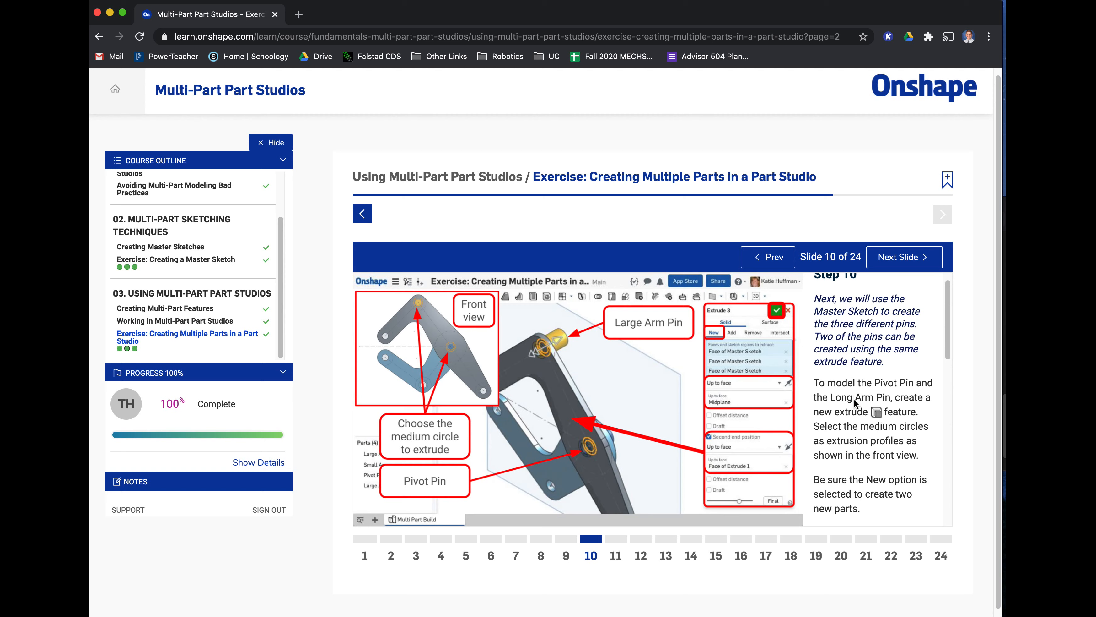
{"action": "scroll", "coordinate": [856, 403], "scroll_direction": "down", "scroll_amount": 5}
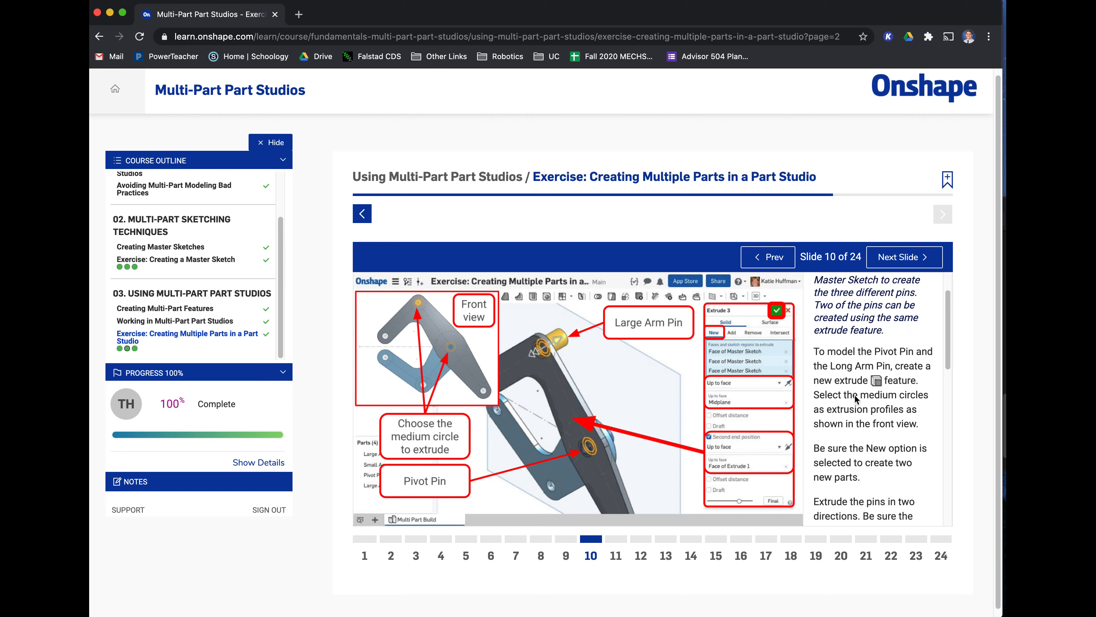
{"action": "scroll", "coordinate": [855, 400], "scroll_direction": "down", "scroll_amount": 1}
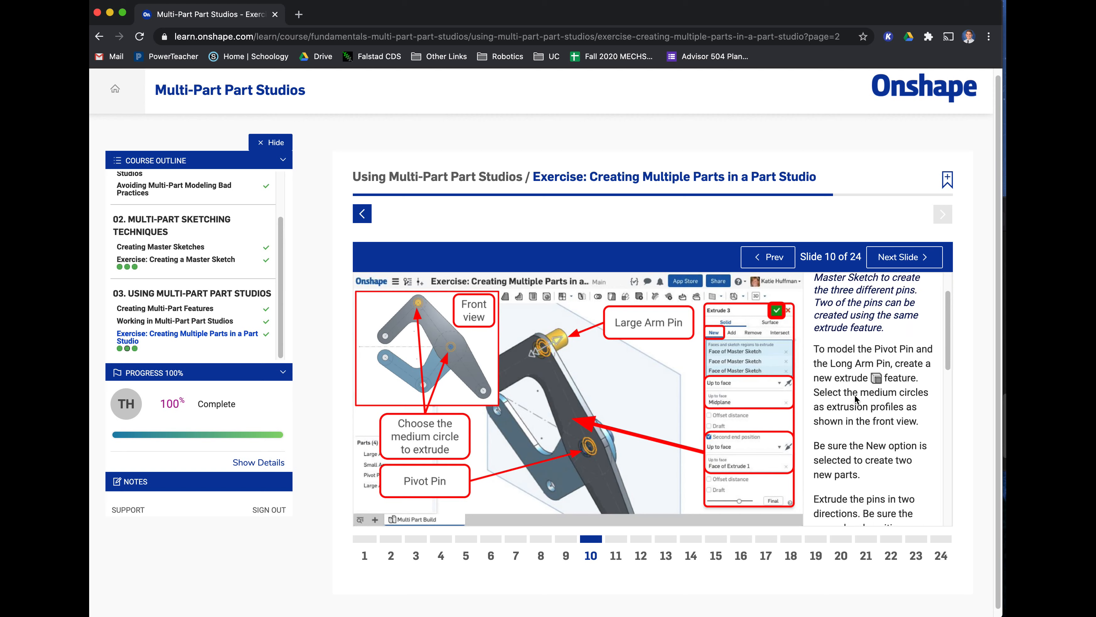
{"action": "scroll", "coordinate": [856, 398], "scroll_direction": "down", "scroll_amount": 6}
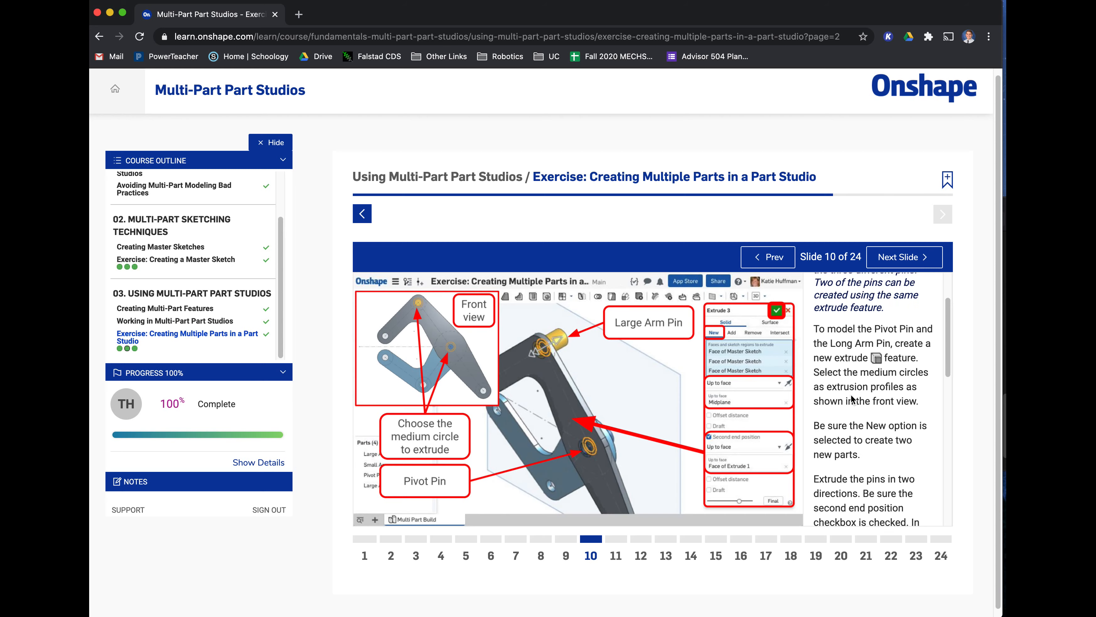
{"action": "scroll", "coordinate": [851, 396], "scroll_direction": "down", "scroll_amount": 1}
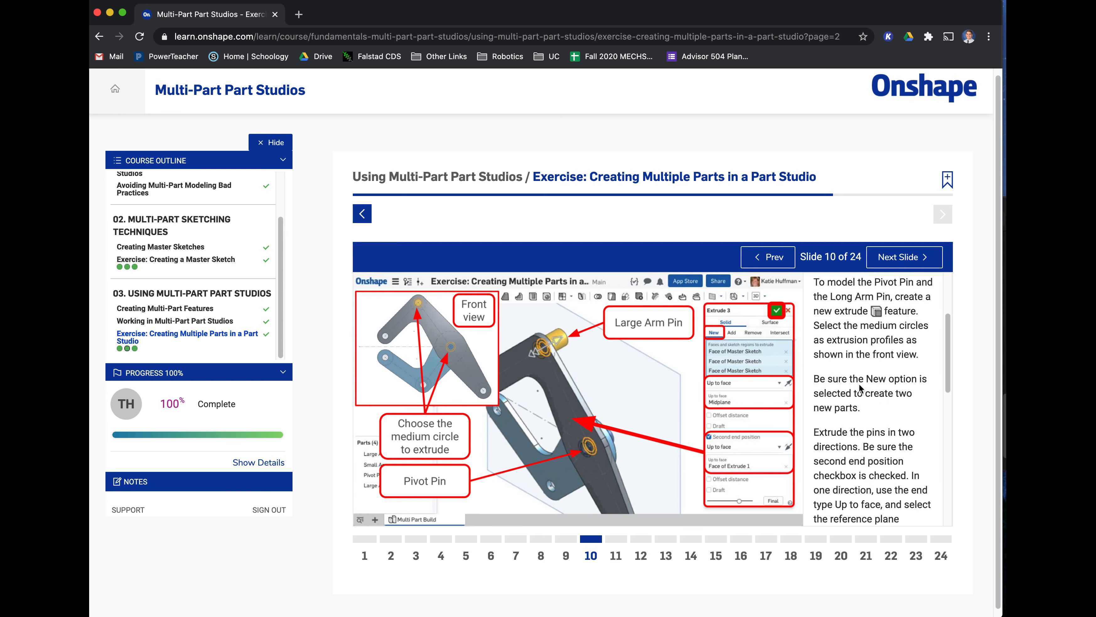
{"action": "scroll", "coordinate": [861, 380], "scroll_direction": "down", "scroll_amount": 3}
{"action": "scroll", "coordinate": [868, 369], "scroll_direction": "down", "scroll_amount": 6}
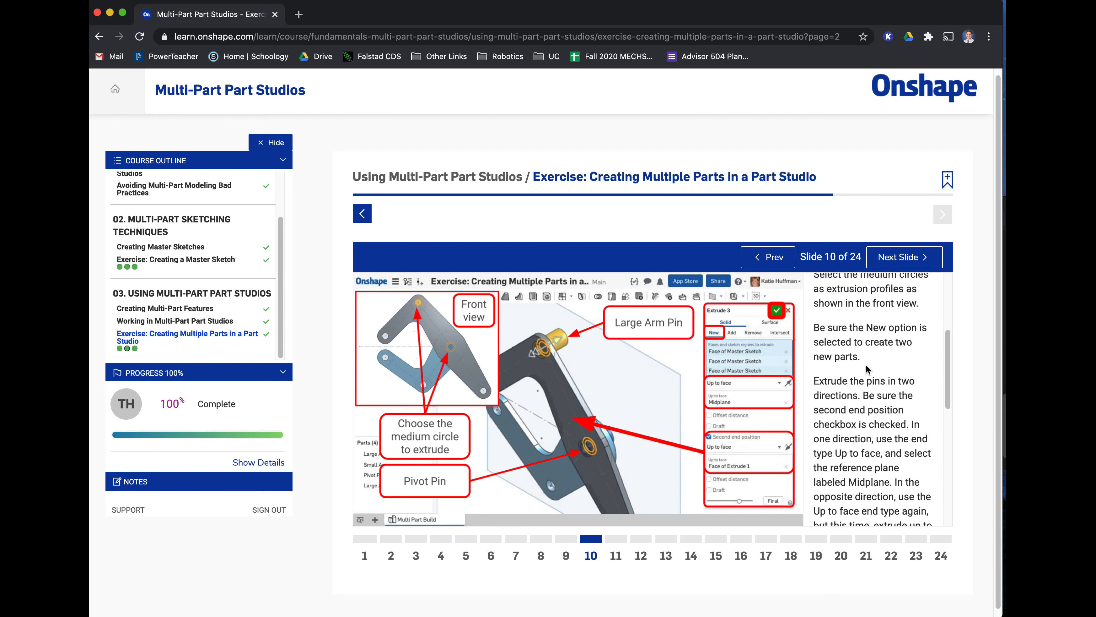
{"action": "scroll", "coordinate": [867, 368], "scroll_direction": "down", "scroll_amount": 3}
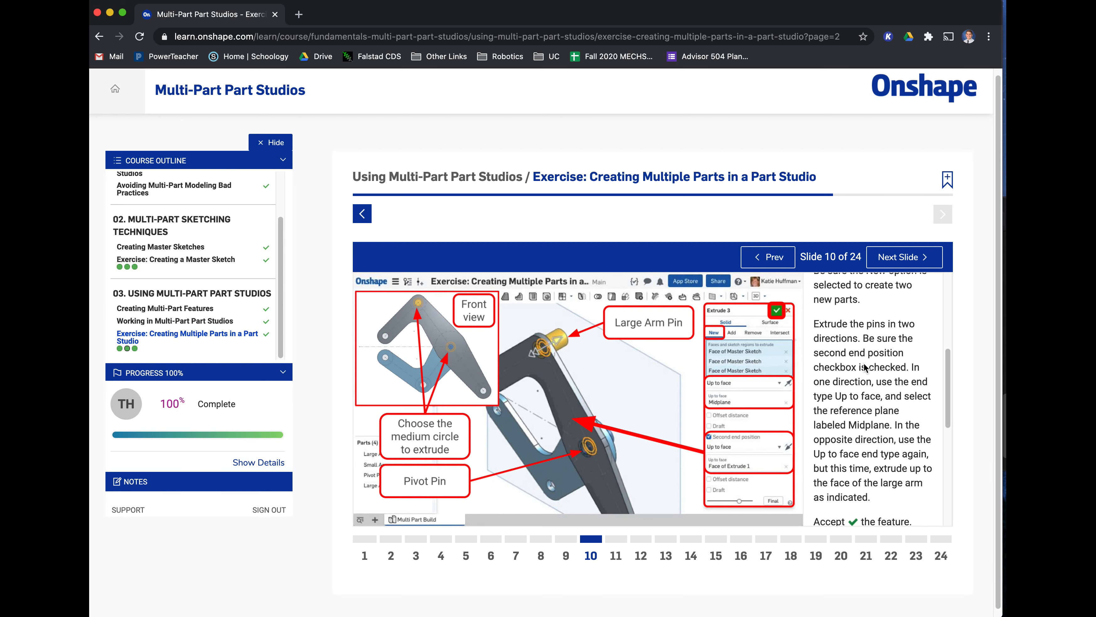
{"action": "scroll", "coordinate": [864, 369], "scroll_direction": "up", "scroll_amount": 20}
{"action": "scroll", "coordinate": [862, 387], "scroll_direction": "down", "scroll_amount": 3}
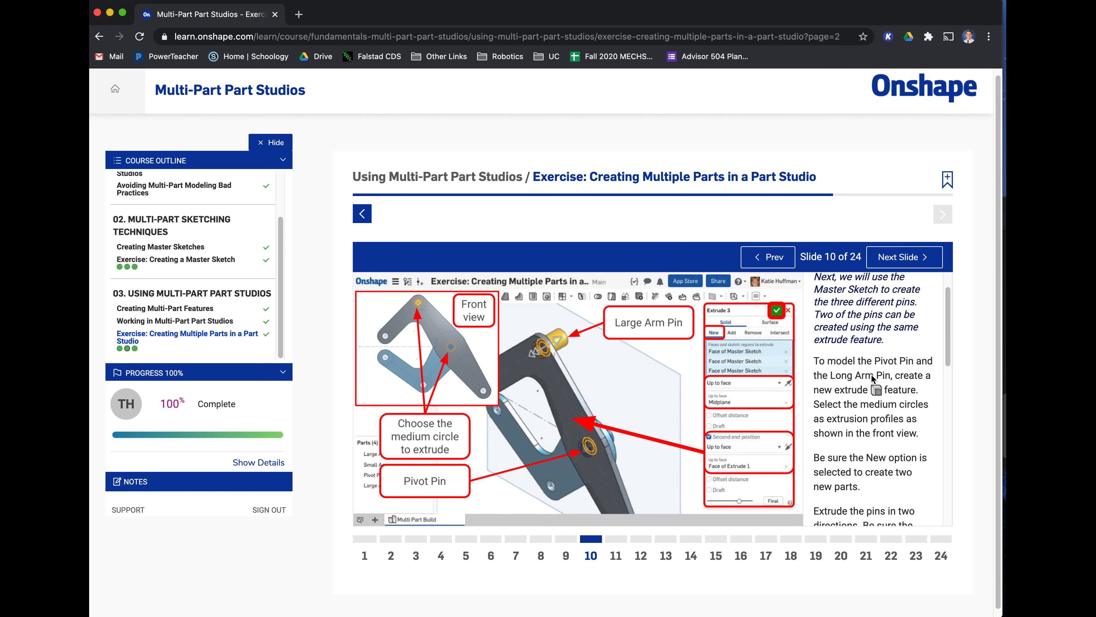
- Switch to the mirrored Onshape app and start a new solid Extrude, selecting the Master Sketch's ring regions for the Pivot Pin and Large Arm Pin
{"action": "key", "text": "super+Tab"}
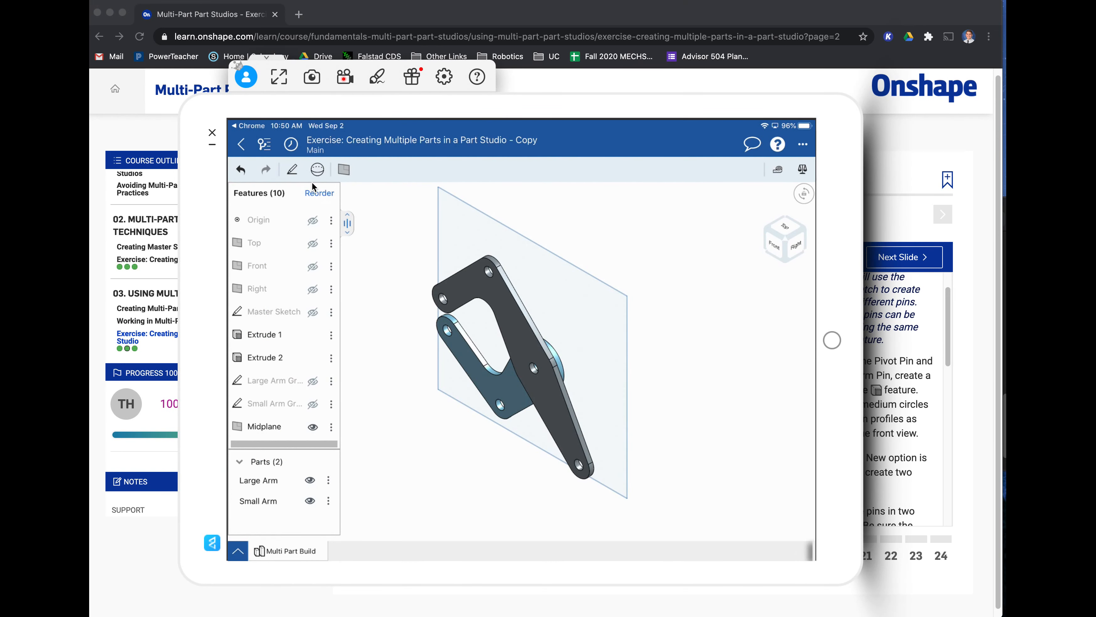
{"action": "left_click", "coordinate": [317, 170]}
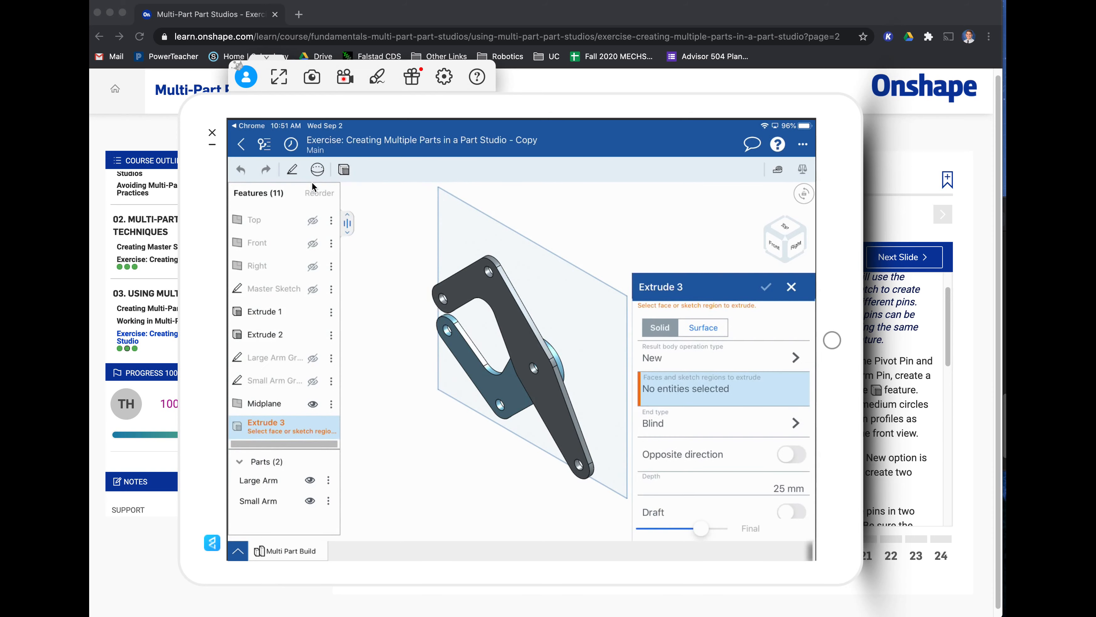
{"action": "key", "text": "super+Tab"}
{"action": "key", "text": "super+Tab"}
{"action": "key", "text": "super+Tab"}
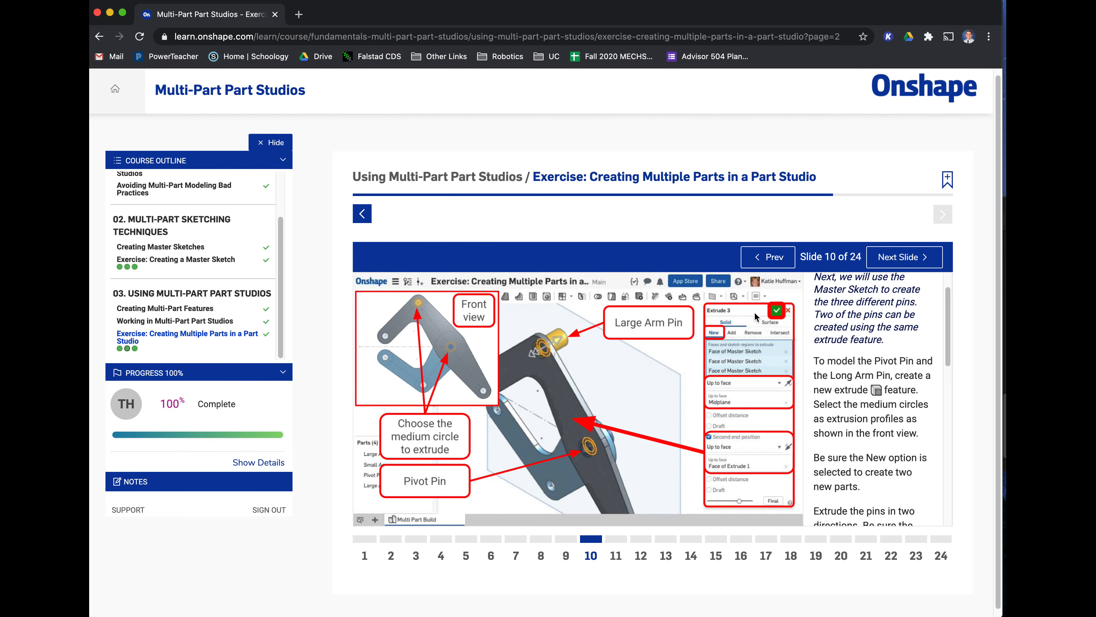
{"action": "scroll", "coordinate": [859, 353], "scroll_direction": "down", "scroll_amount": 2}
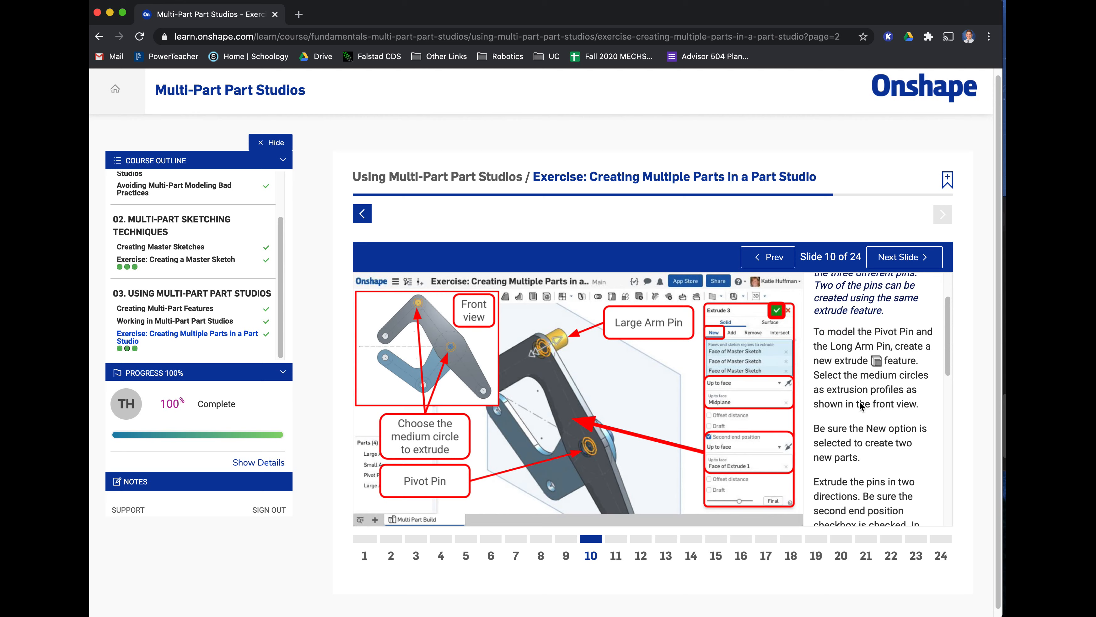
{"action": "scroll", "coordinate": [876, 387], "scroll_direction": "down", "scroll_amount": 1}
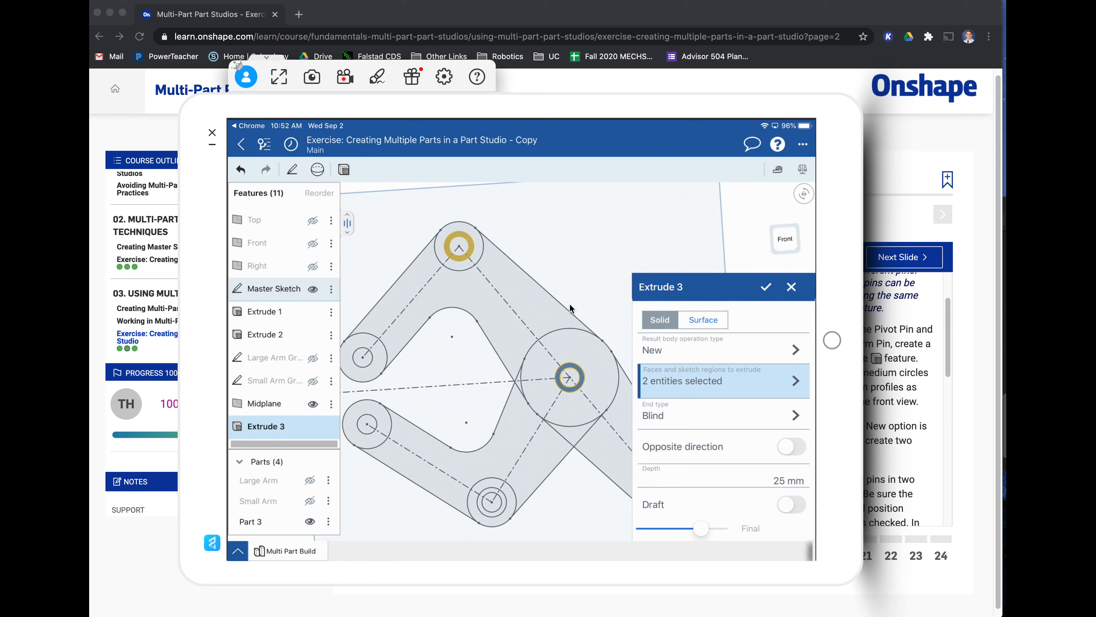
- Compare the extrude instructions on slide 11 of the course page with those on slide 10 to check which circle regions are needed
{"action": "key", "text": "super+Tab"}
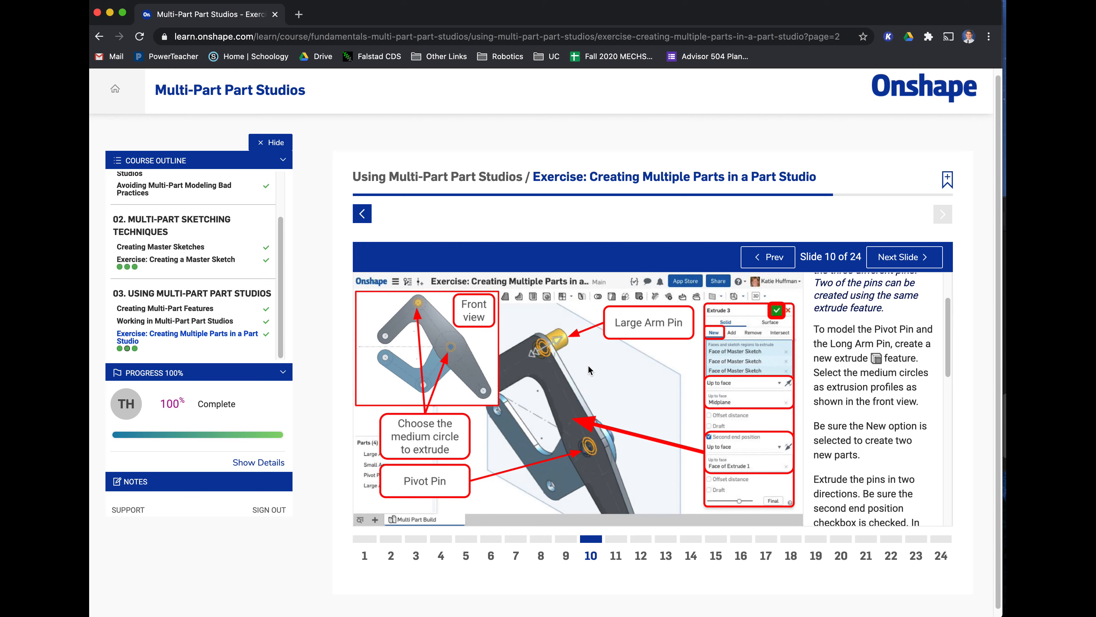
{"action": "left_click", "coordinate": [911, 261]}
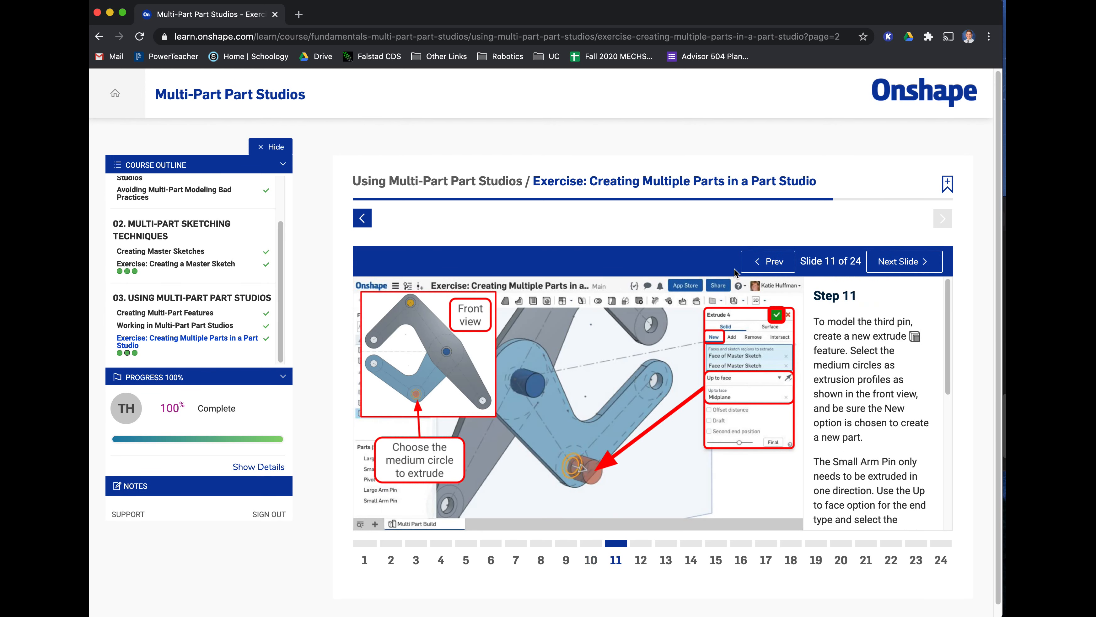
{"action": "left_click", "coordinate": [761, 265]}
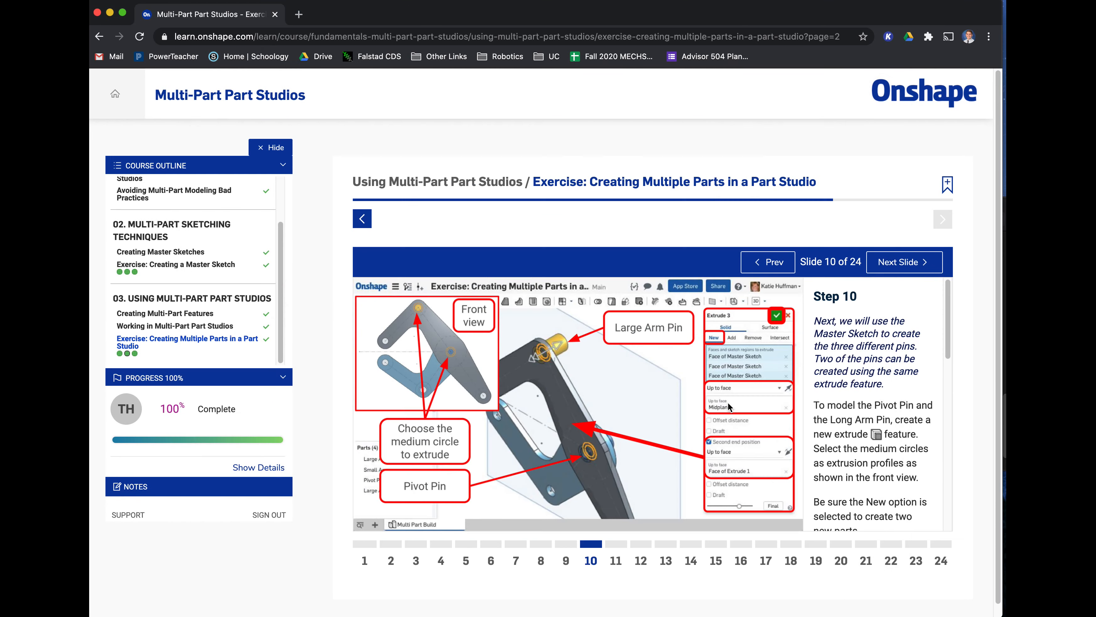
{"action": "scroll", "coordinate": [908, 405], "scroll_direction": "down", "scroll_amount": 3}
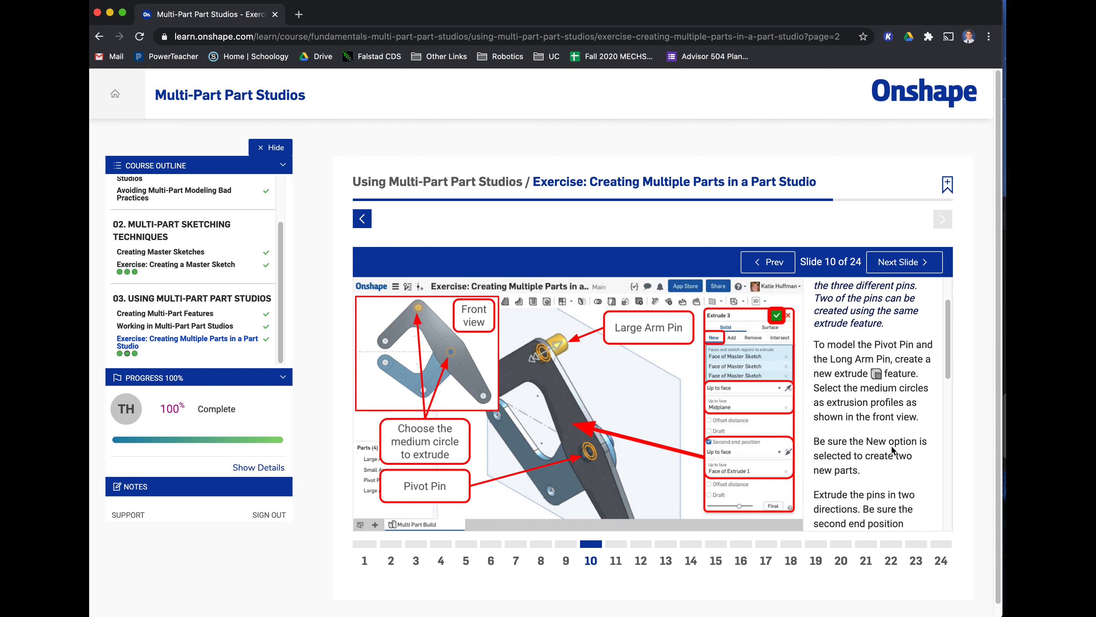
- Switch to the mirrored Onshape app and add the inner circle regions of both pins to the extrude, checking the Step 10 profile instructions
{"action": "key", "text": "super+Tab"}
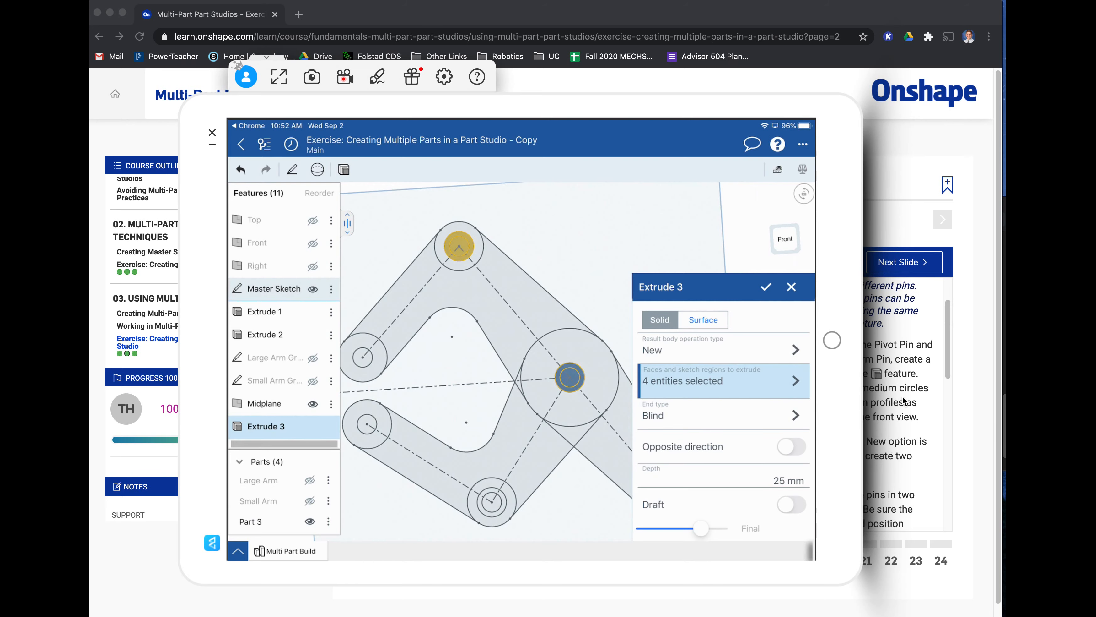
{"action": "scroll", "coordinate": [906, 396], "scroll_direction": "down", "scroll_amount": 2}
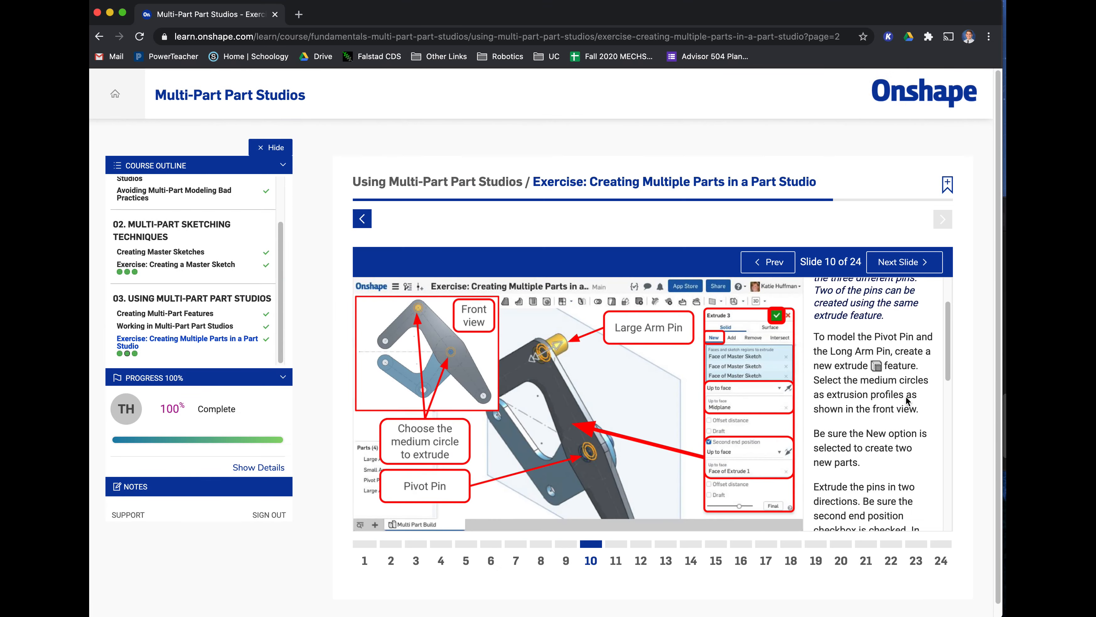
{"action": "scroll", "coordinate": [906, 398], "scroll_direction": "down", "scroll_amount": 1}
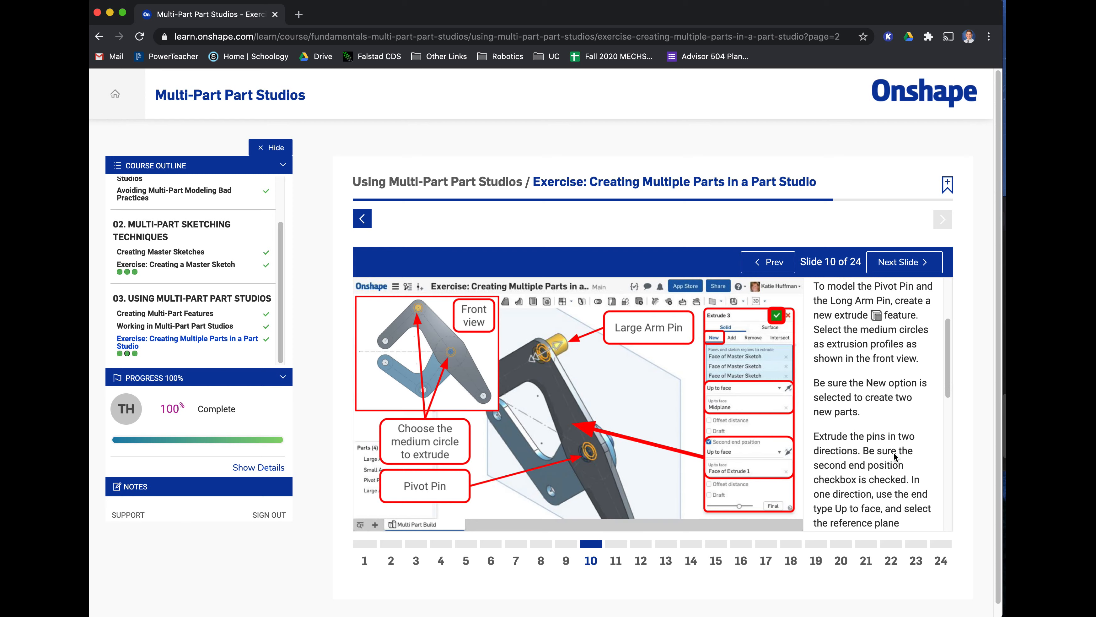
- Enable the pin extrude's second end position and set its first direction to end up to the Midplane, following the Step 10 text
{"action": "key", "text": "super+Tab"}
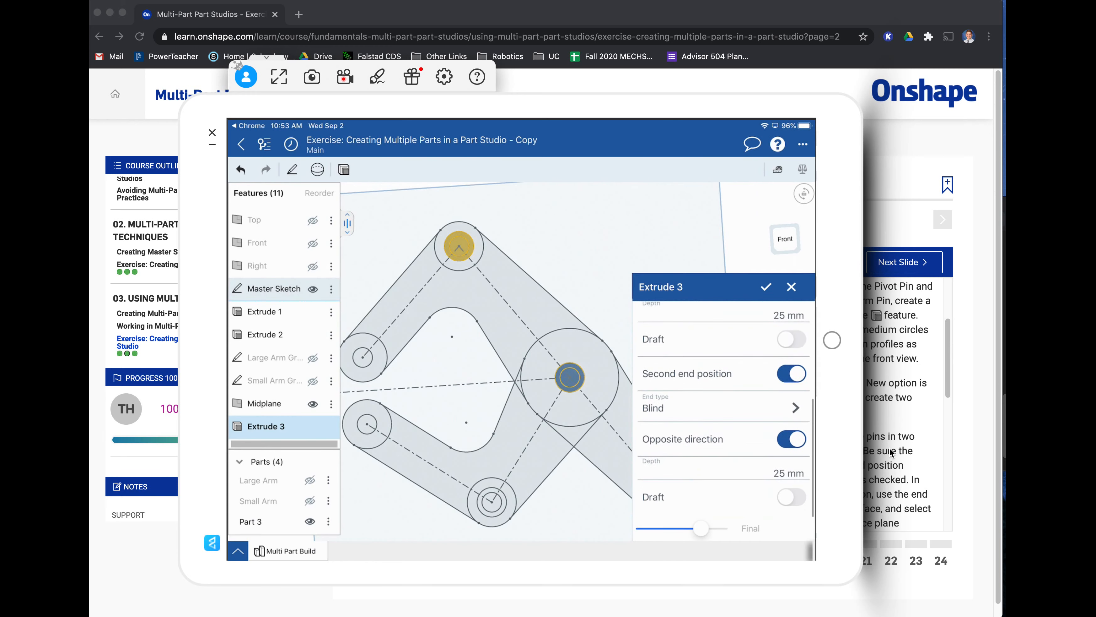
{"action": "left_click", "coordinate": [892, 453]}
{"action": "scroll", "coordinate": [892, 452], "scroll_direction": "down", "scroll_amount": 2}
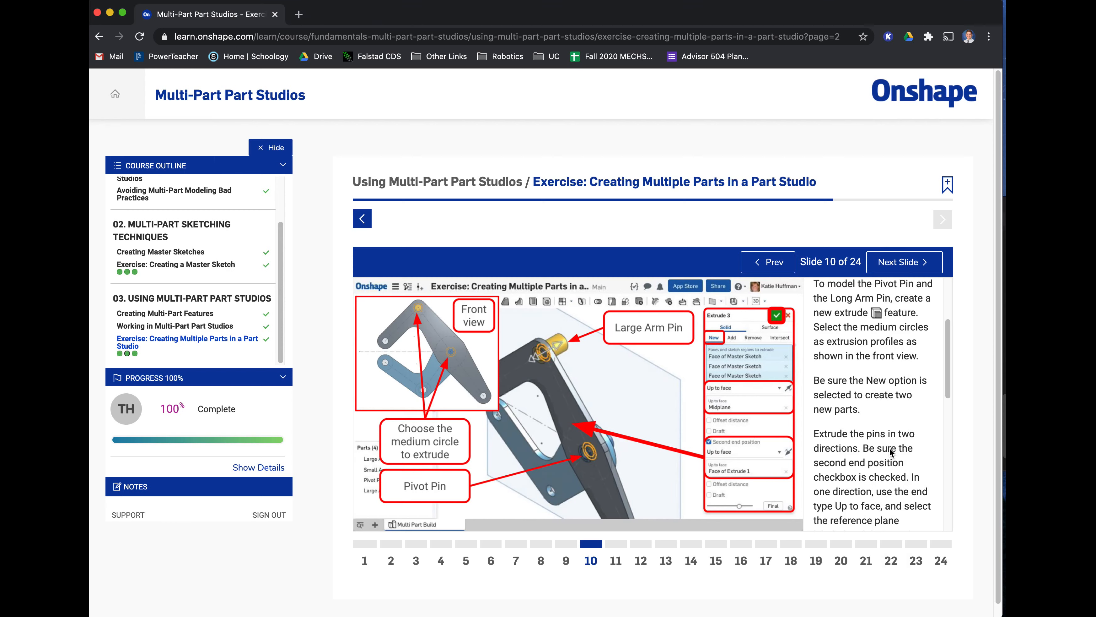
{"action": "scroll", "coordinate": [891, 452], "scroll_direction": "down", "scroll_amount": 2}
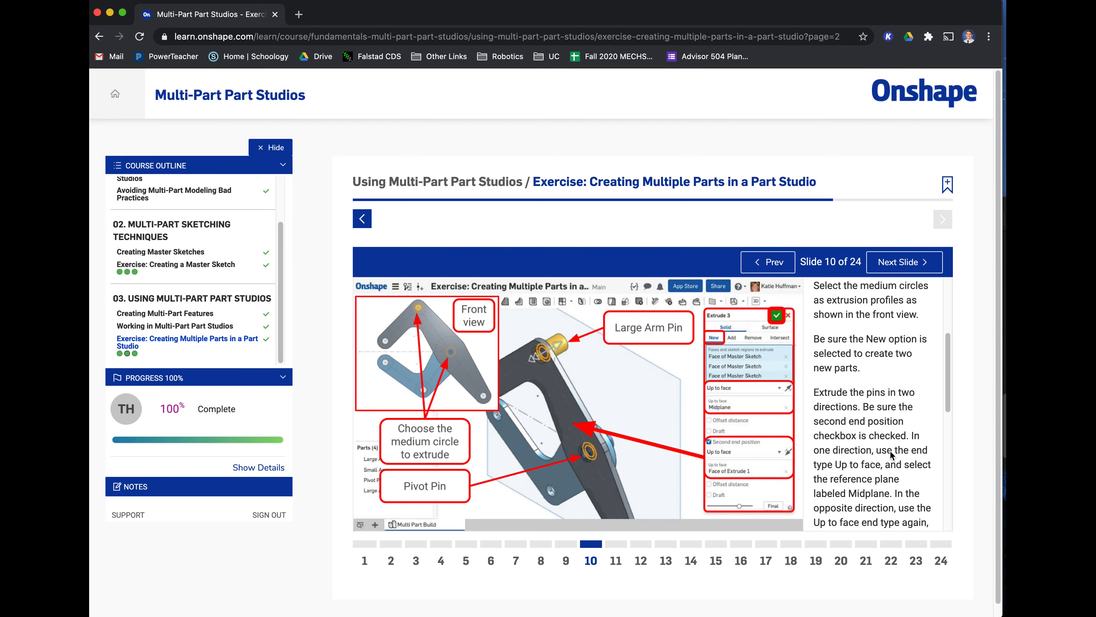
{"action": "scroll", "coordinate": [892, 455], "scroll_direction": "down", "scroll_amount": 1}
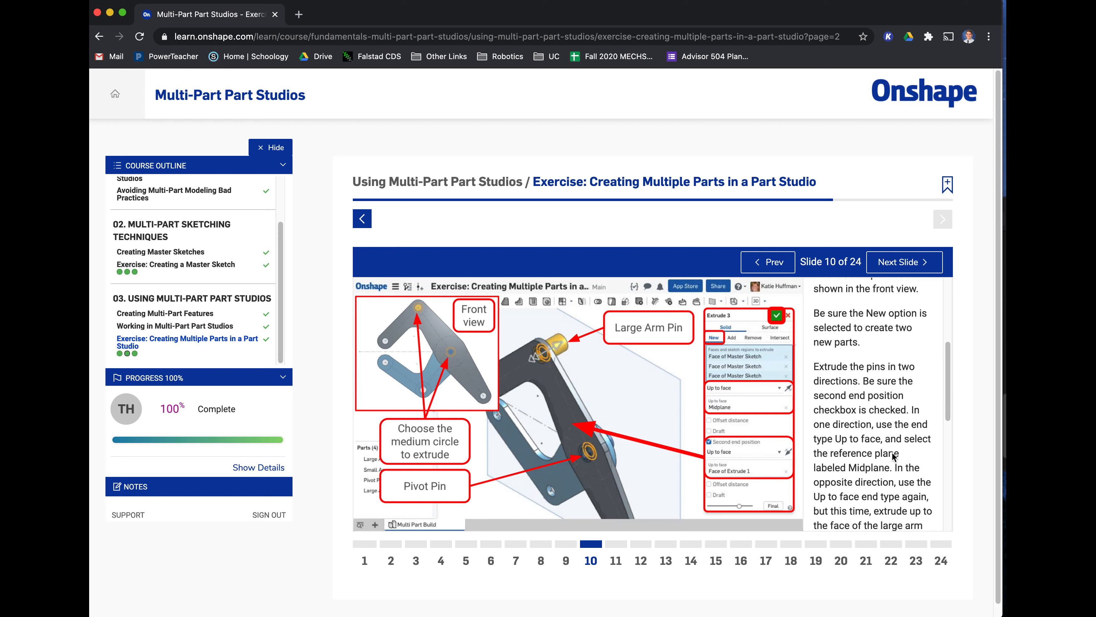
{"action": "scroll", "coordinate": [893, 456], "scroll_direction": "down", "scroll_amount": 1}
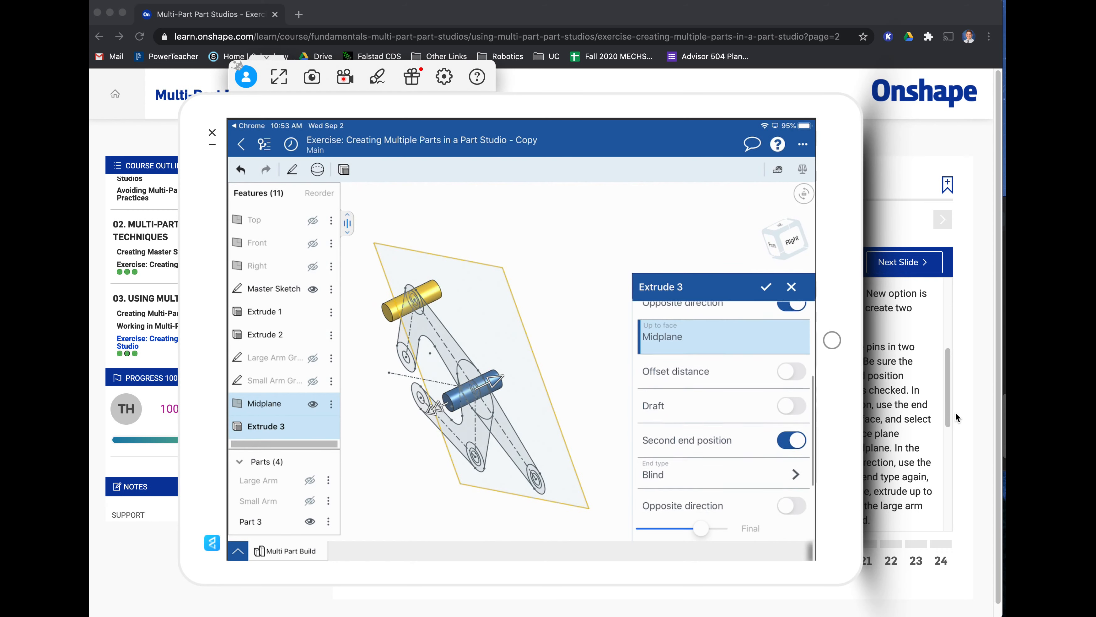
- Read the remaining Step 10 instructions on extruding up to the Large Arm face, accepting the feature and renaming the two pins
{"action": "left_click", "coordinate": [955, 412]}
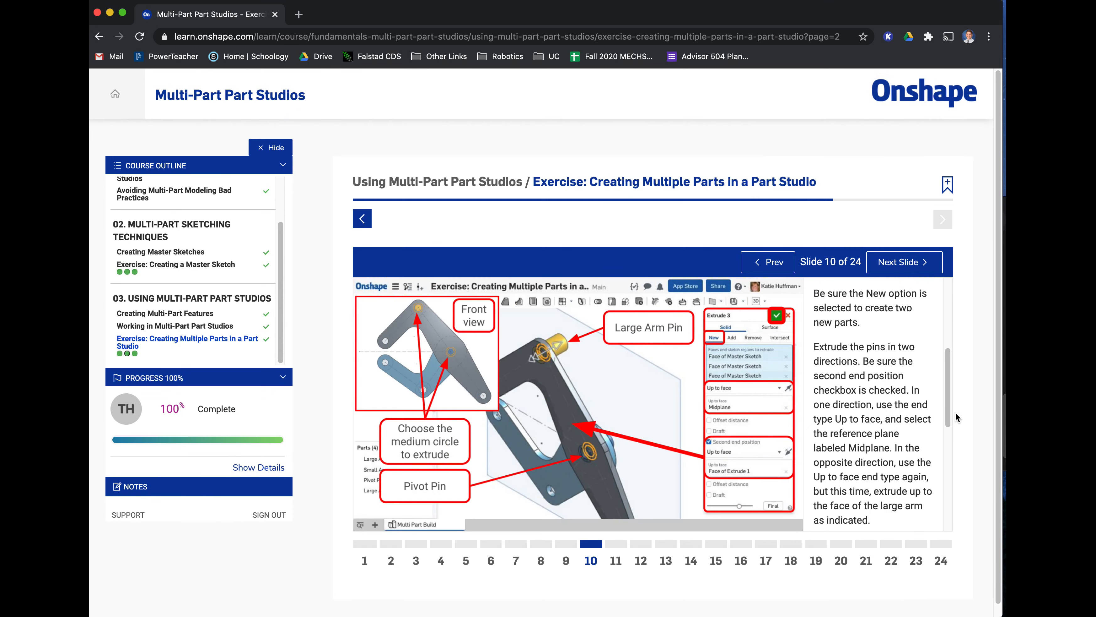
{"action": "scroll", "coordinate": [865, 444], "scroll_direction": "down", "scroll_amount": 2}
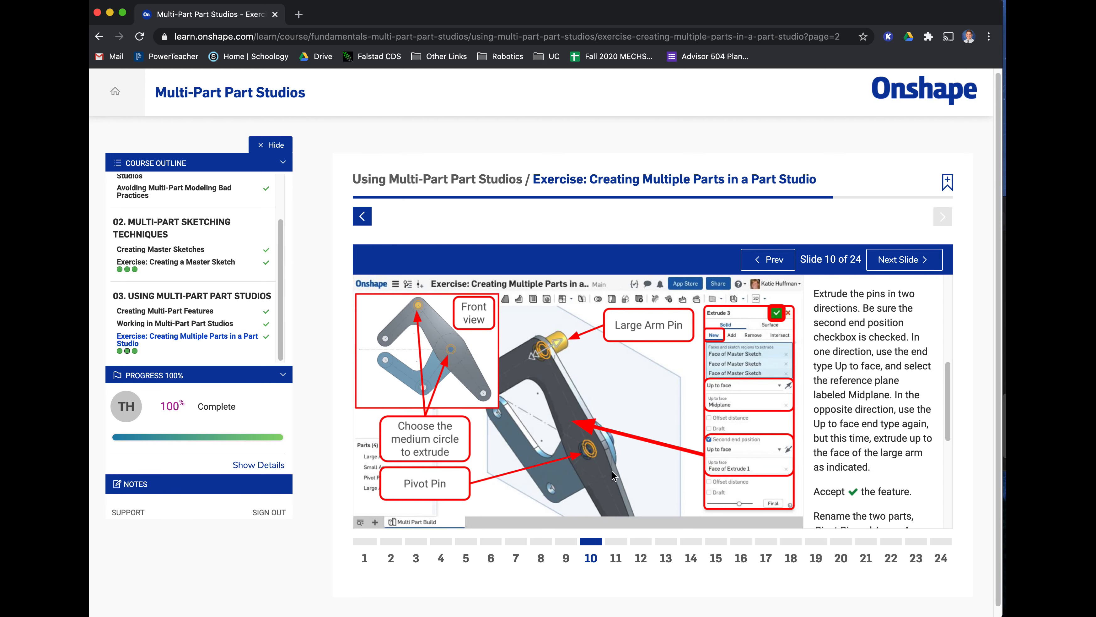
{"action": "scroll", "coordinate": [606, 462], "scroll_direction": "down", "scroll_amount": 1}
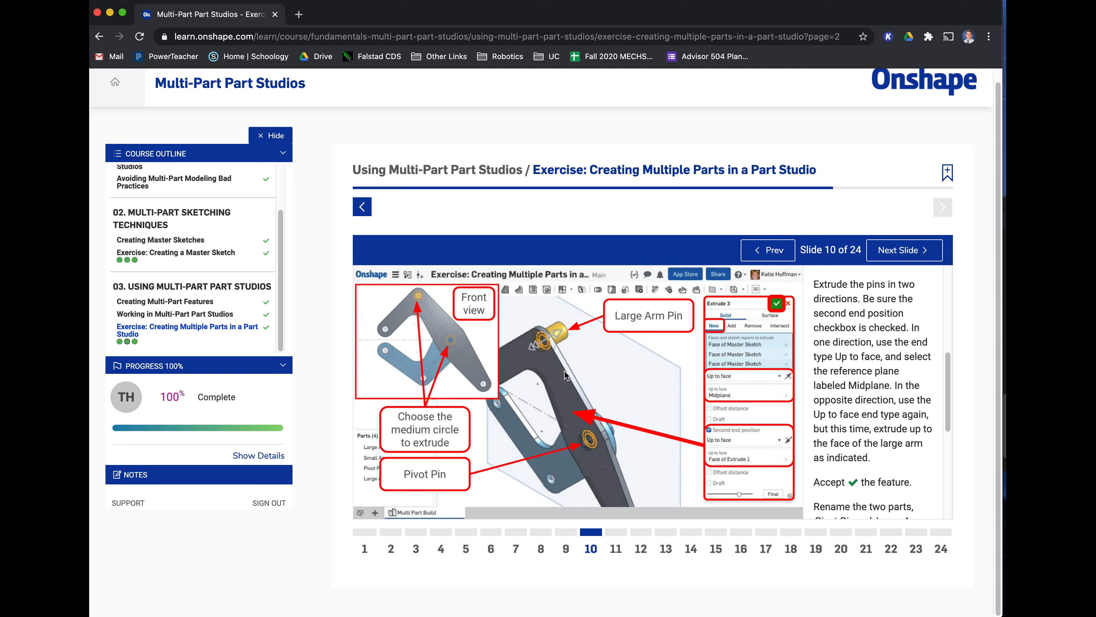
{"action": "scroll", "coordinate": [891, 470], "scroll_direction": "down", "scroll_amount": 2}
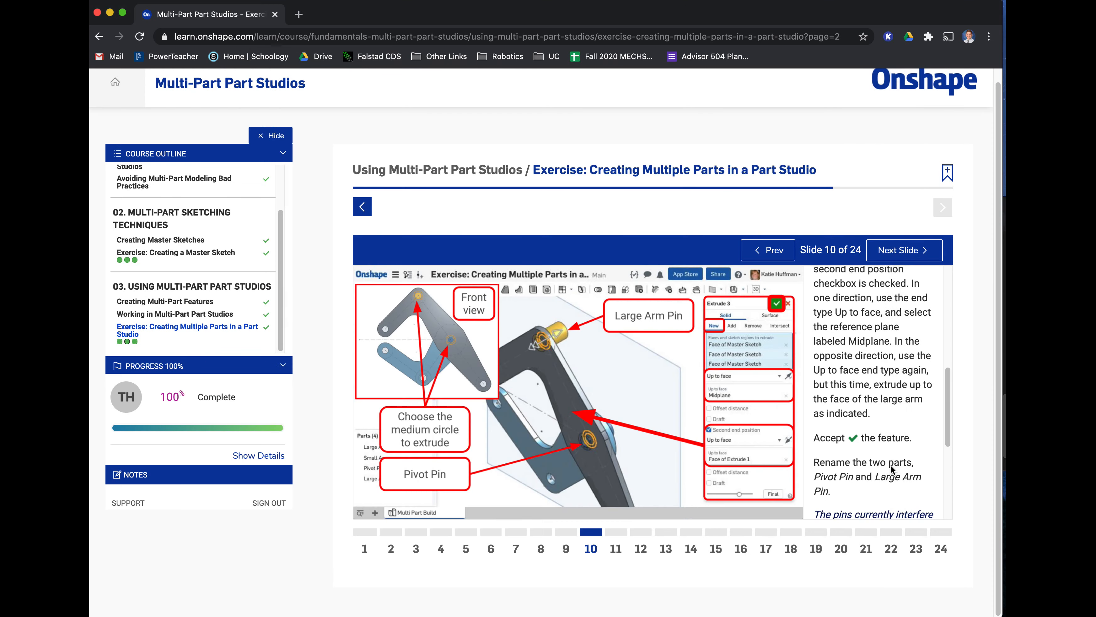
{"action": "scroll", "coordinate": [876, 449], "scroll_direction": "down", "scroll_amount": 3}
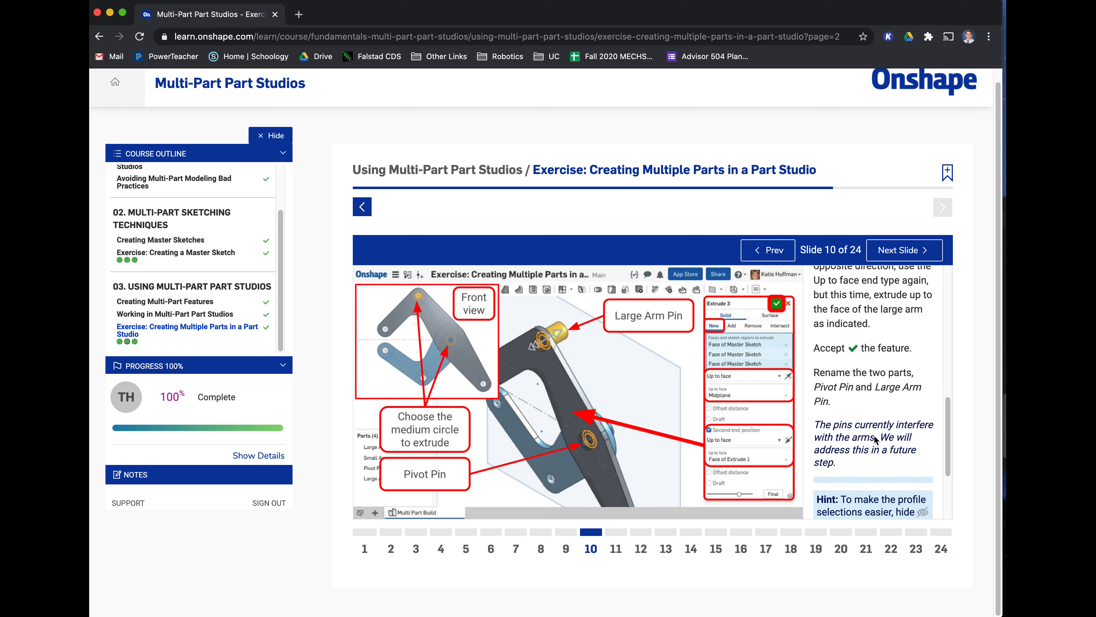
- Switch to the mirrored Onshape app, name the new parts Pivot Pin and Large Arm Pin, and read the Step 10 hint on hiding the arms
{"action": "key", "text": "super+Tab"}
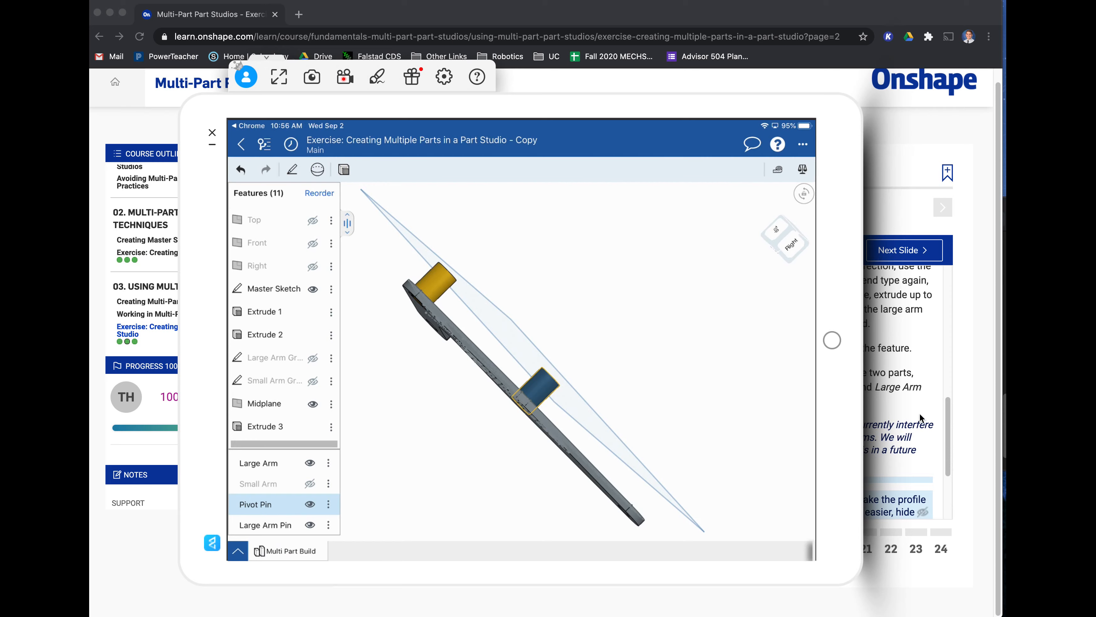
{"action": "left_click", "coordinate": [949, 268]}
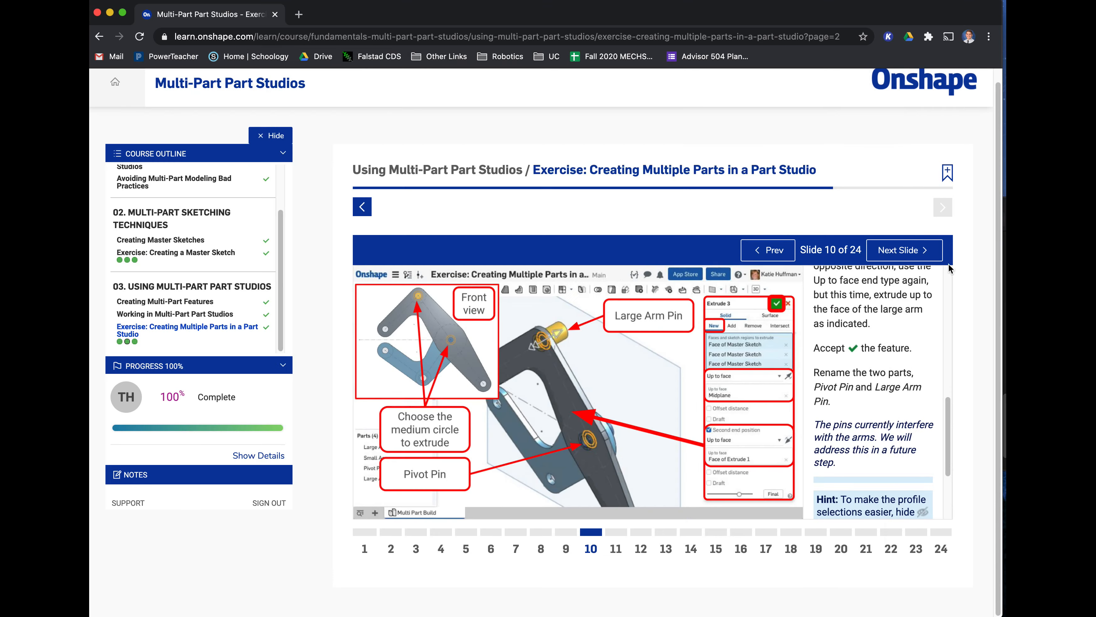
{"action": "scroll", "coordinate": [911, 328], "scroll_direction": "down", "scroll_amount": 5}
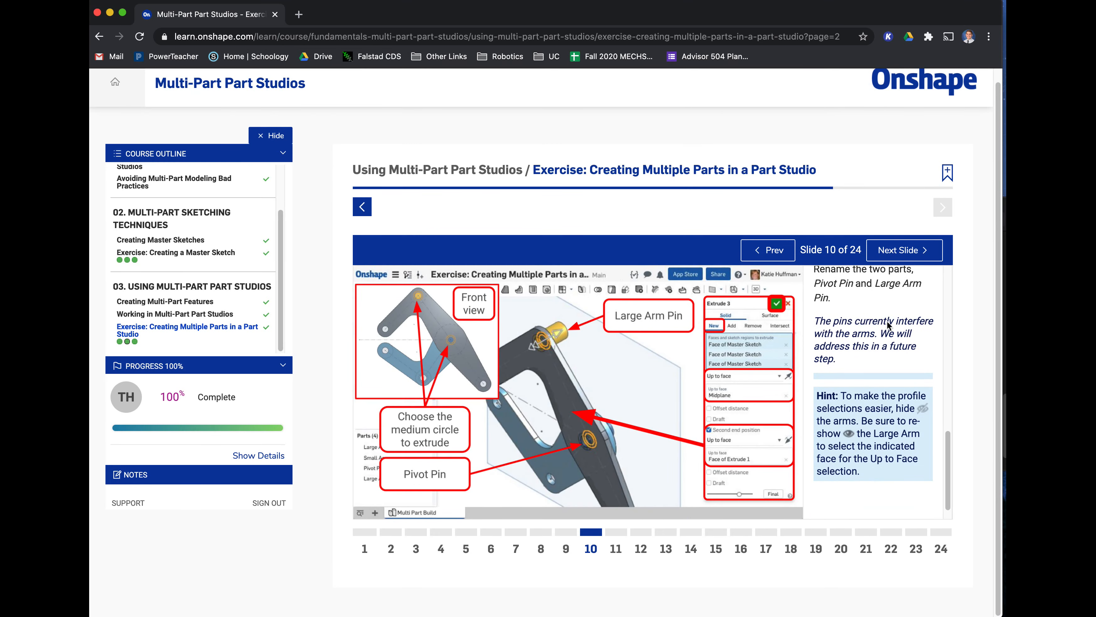
- Open Step 11 and read how to extrude the third pin from the medium circles up to the Midplane
{"action": "left_click", "coordinate": [905, 249]}
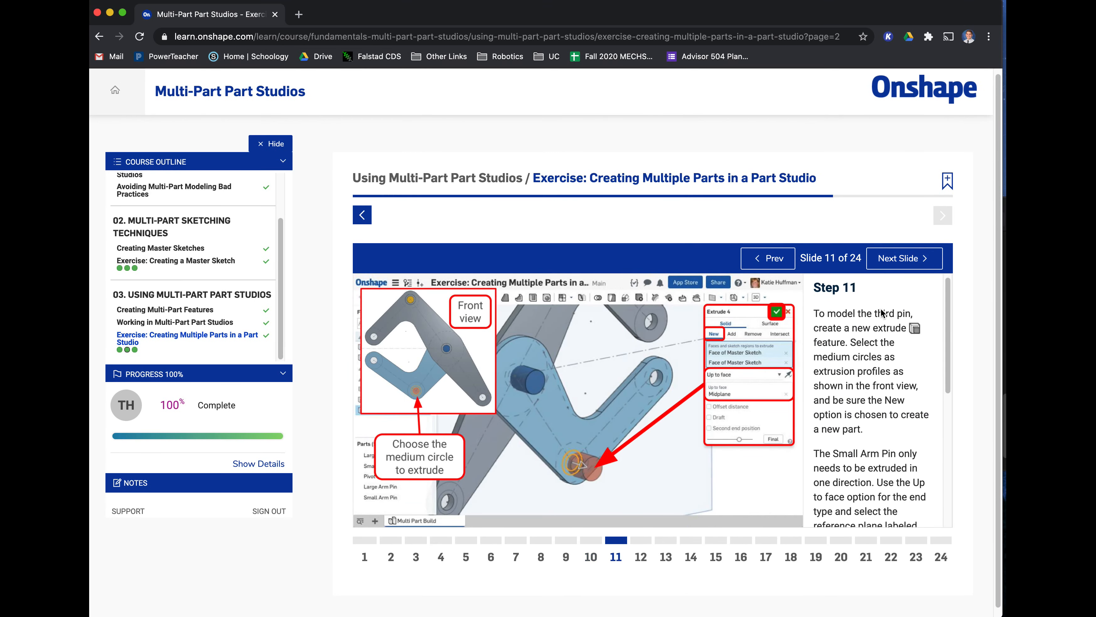
{"action": "scroll", "coordinate": [882, 312], "scroll_direction": "down", "scroll_amount": 1}
{"action": "scroll", "coordinate": [893, 333], "scroll_direction": "down", "scroll_amount": 2}
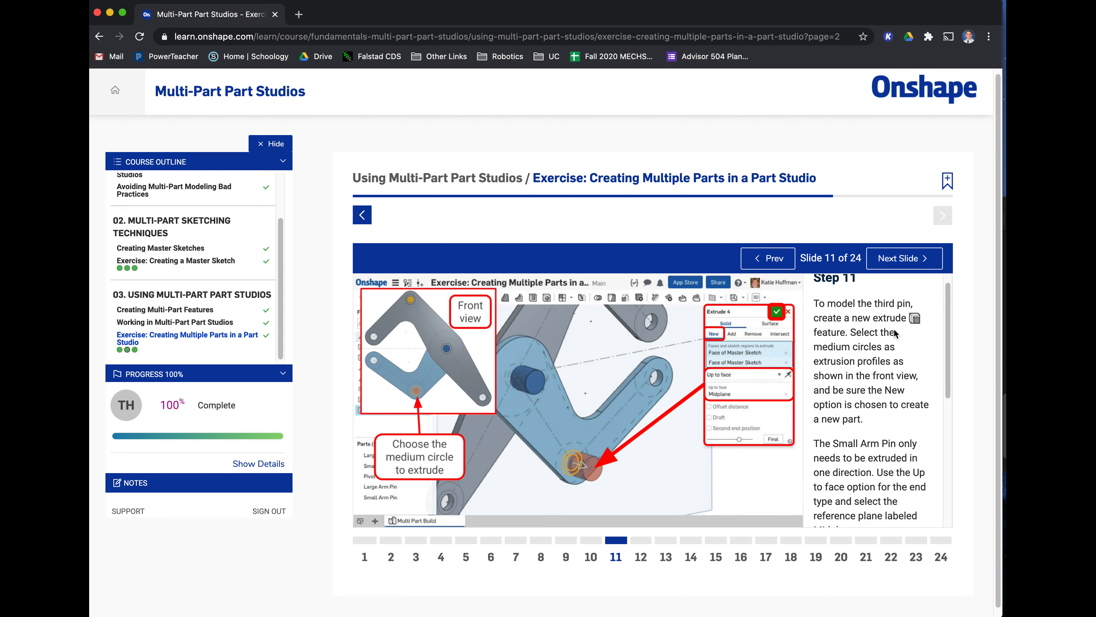
{"action": "scroll", "coordinate": [897, 338], "scroll_direction": "down", "scroll_amount": 2}
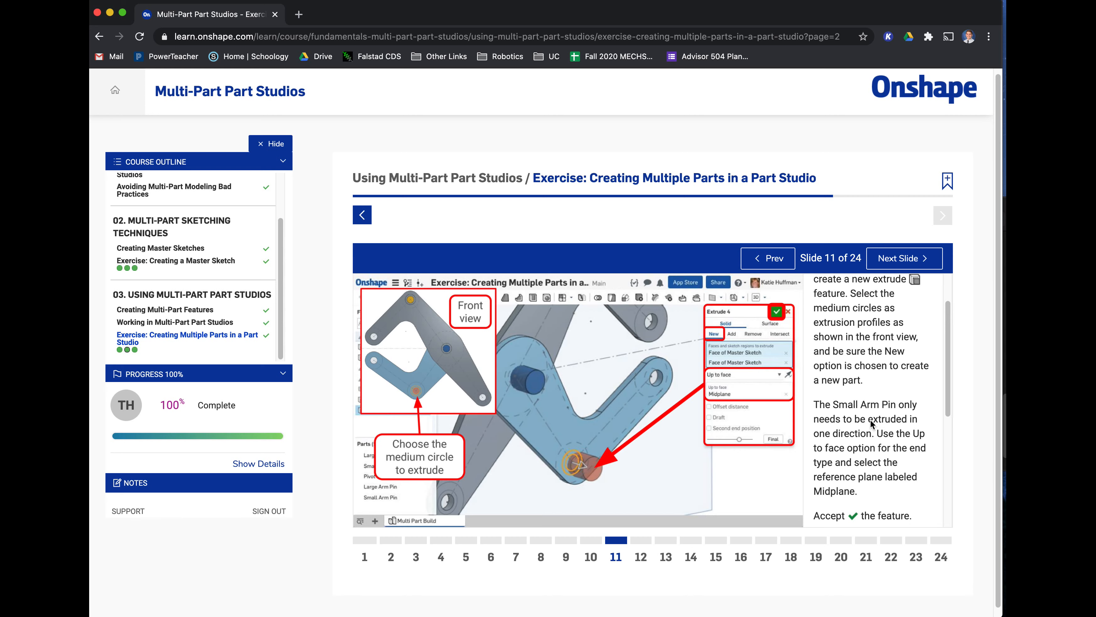
{"action": "scroll", "coordinate": [902, 442], "scroll_direction": "down", "scroll_amount": 1}
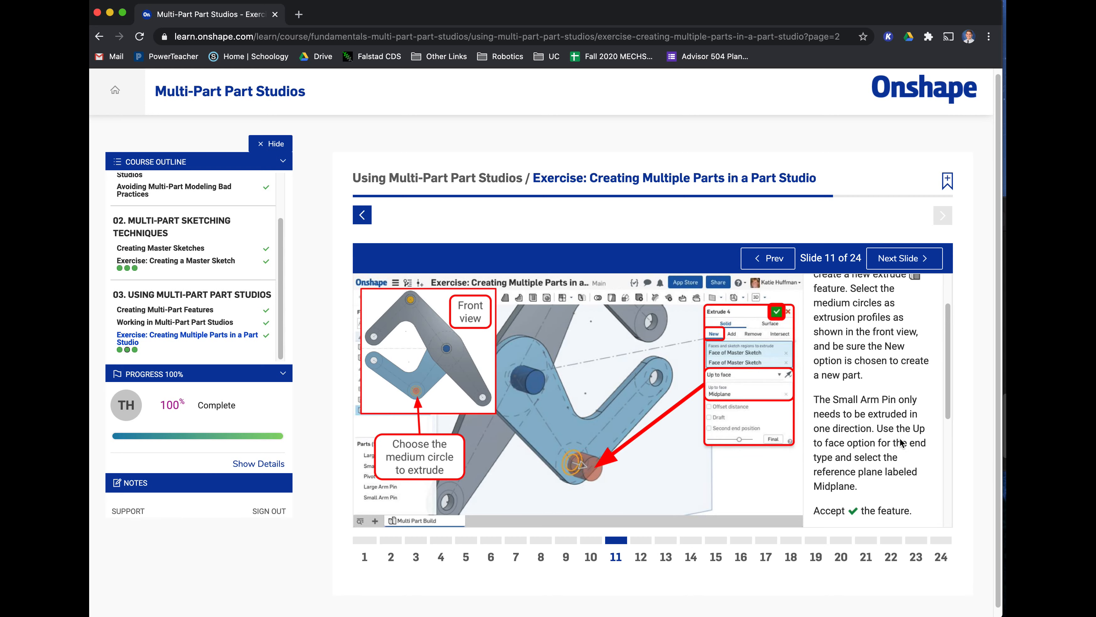
- Switch to the mirrored Onshape app, start a new extrude for the third pin, and recheck the Step 11 profile and end type instructions
{"action": "key", "text": "super+Tab"}
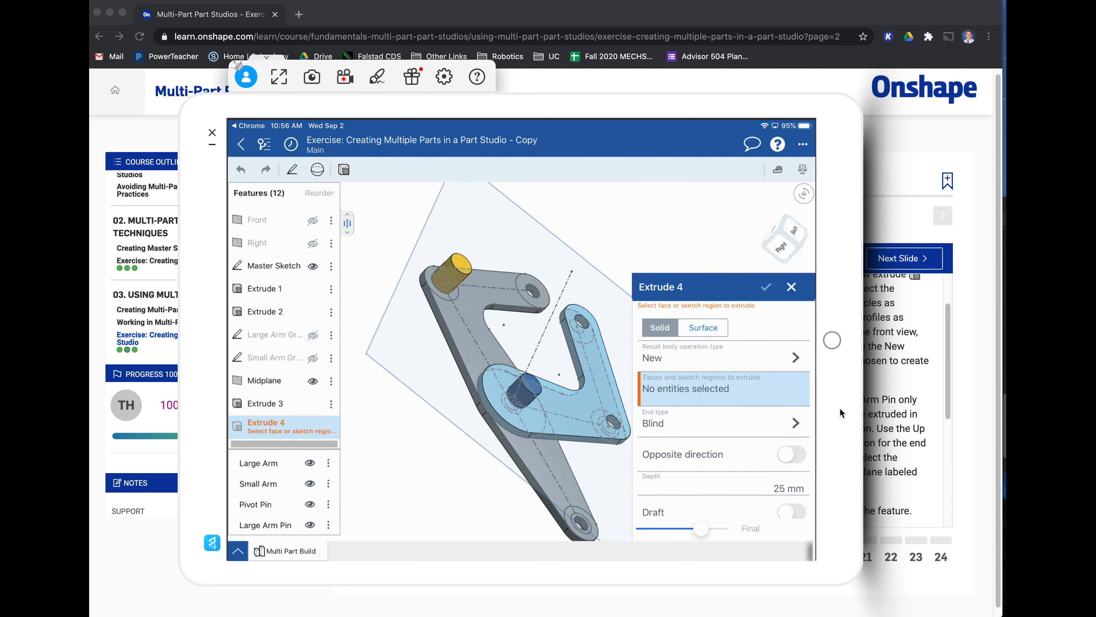
{"action": "scroll", "coordinate": [841, 410], "scroll_direction": "up", "scroll_amount": 2}
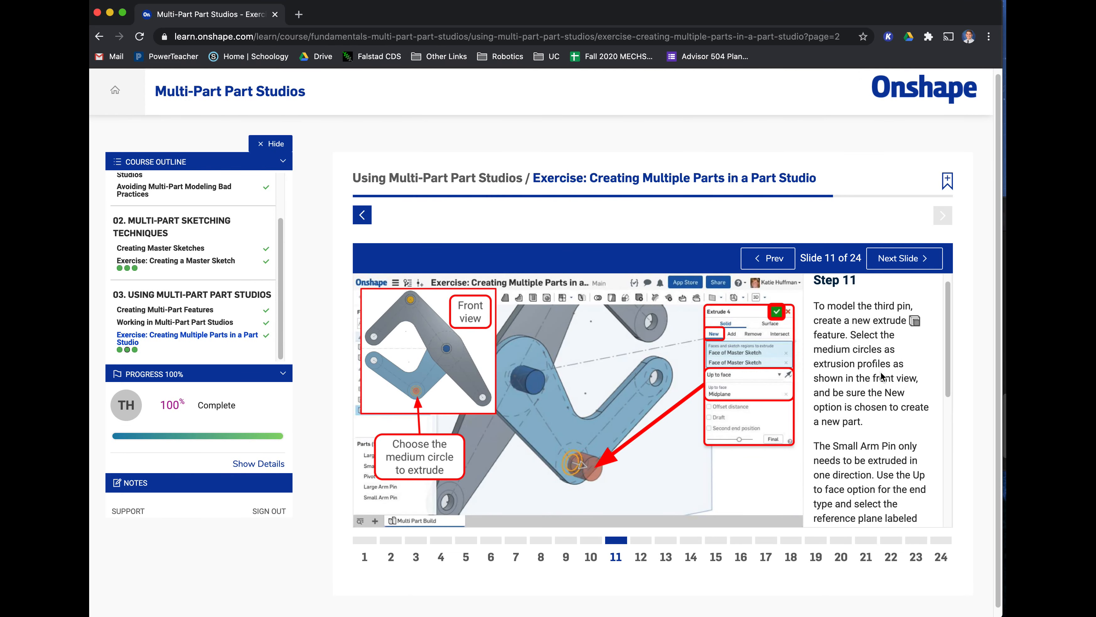
{"action": "scroll", "coordinate": [880, 376], "scroll_direction": "down", "scroll_amount": 1}
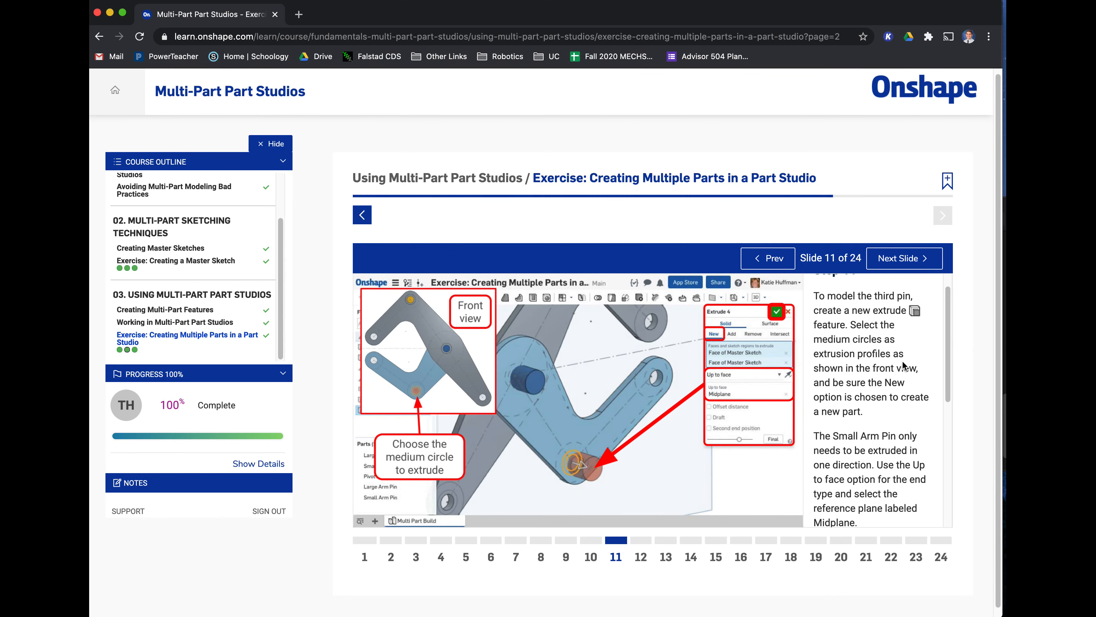
{"action": "scroll", "coordinate": [902, 360], "scroll_direction": "down", "scroll_amount": 3}
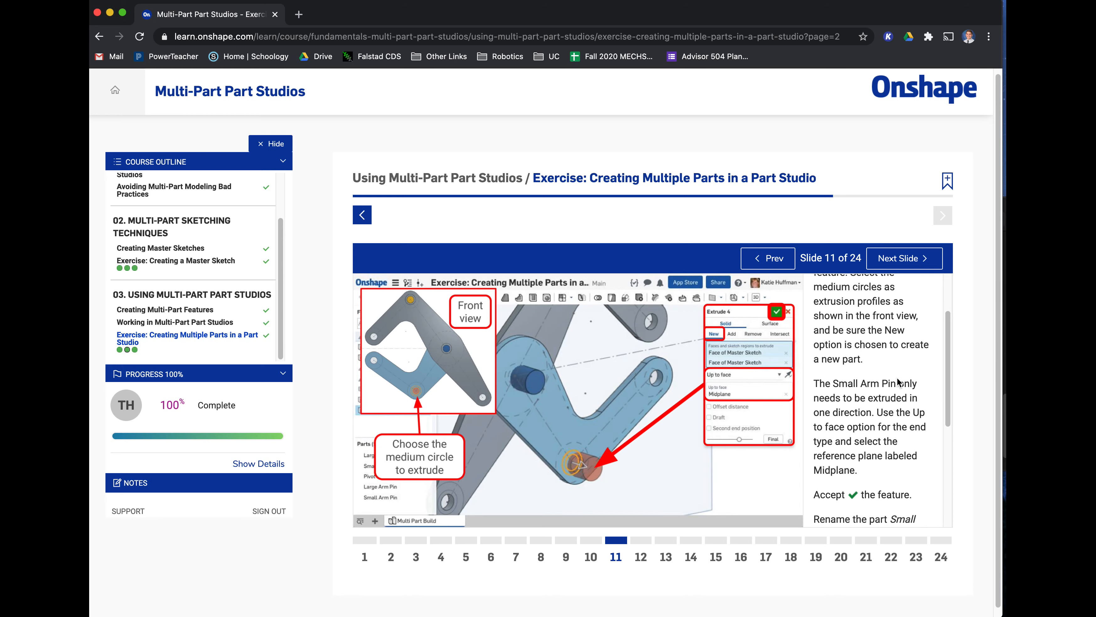
- Read the rest of Step 11 on accepting the feature, renaming the part Small Arm Pin and hiding the Small Arm
{"action": "scroll", "coordinate": [897, 383], "scroll_direction": "down", "scroll_amount": 3}
{"action": "scroll", "coordinate": [897, 383], "scroll_direction": "down", "scroll_amount": 6}
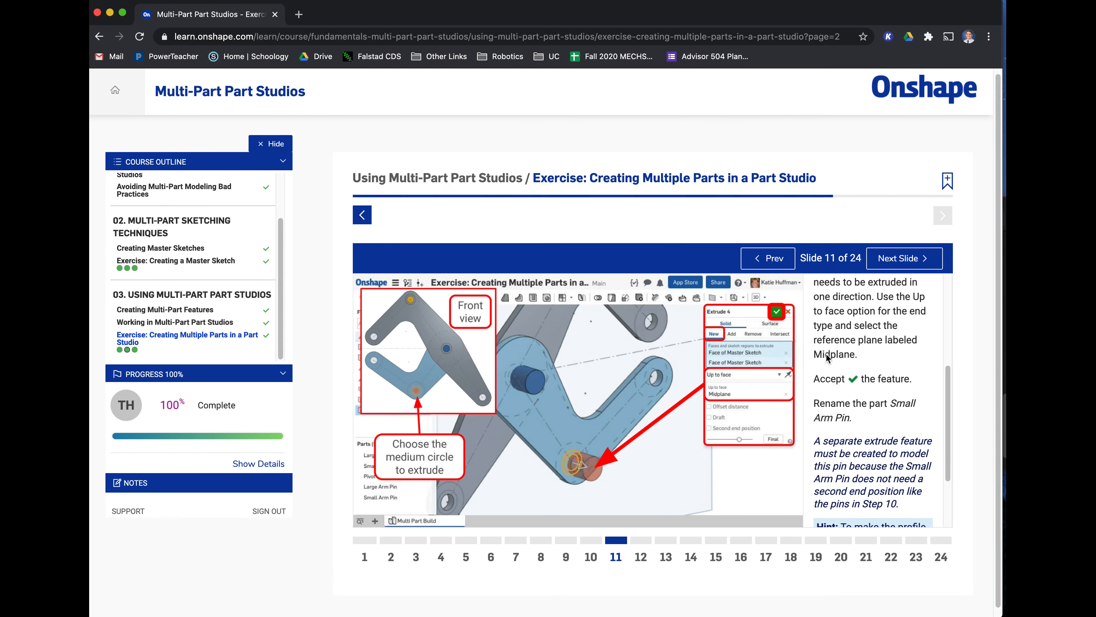
{"action": "scroll", "coordinate": [868, 329], "scroll_direction": "down", "scroll_amount": 1}
{"action": "scroll", "coordinate": [883, 353], "scroll_direction": "down", "scroll_amount": 3}
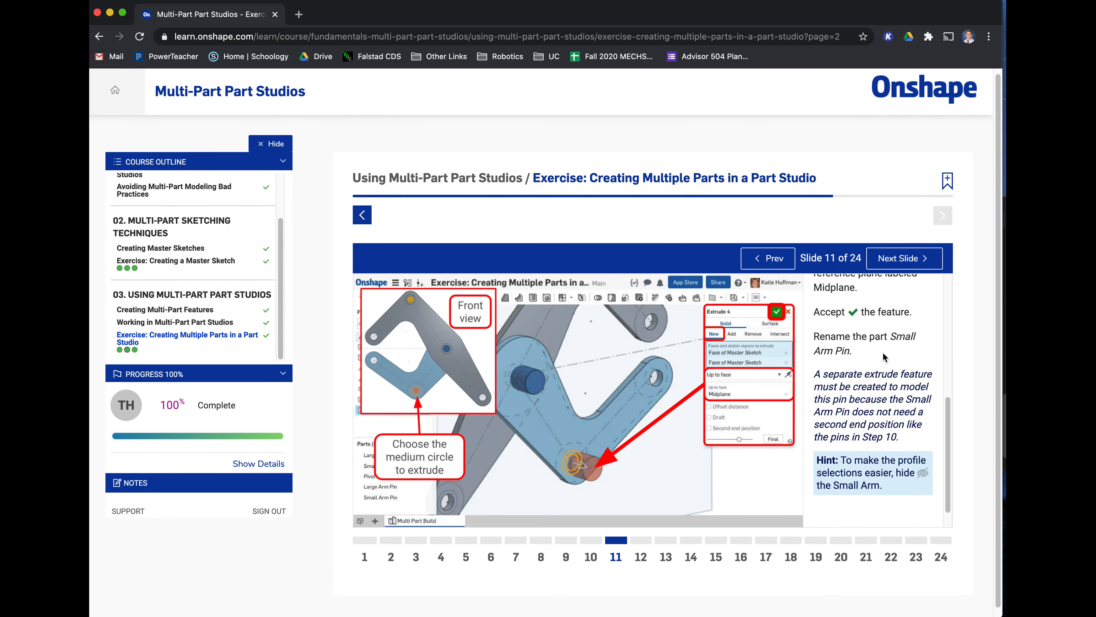
- Open Step 12 and read how to subtract the arms from the three pins with the Boolean feature
{"action": "left_click", "coordinate": [908, 258]}
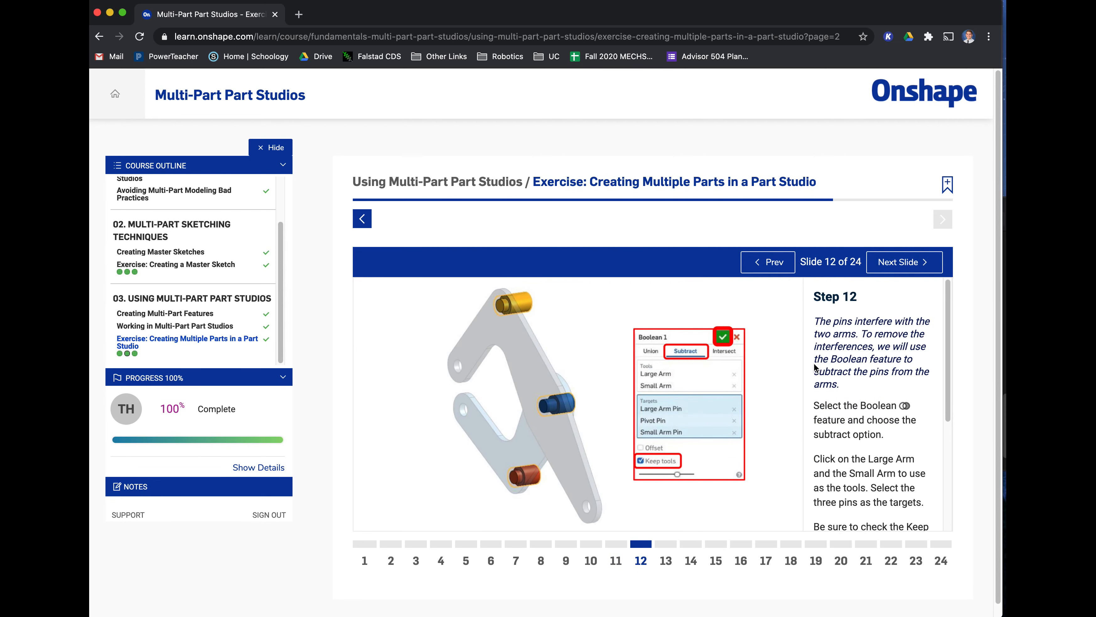
{"action": "scroll", "coordinate": [859, 361], "scroll_direction": "down", "scroll_amount": 1}
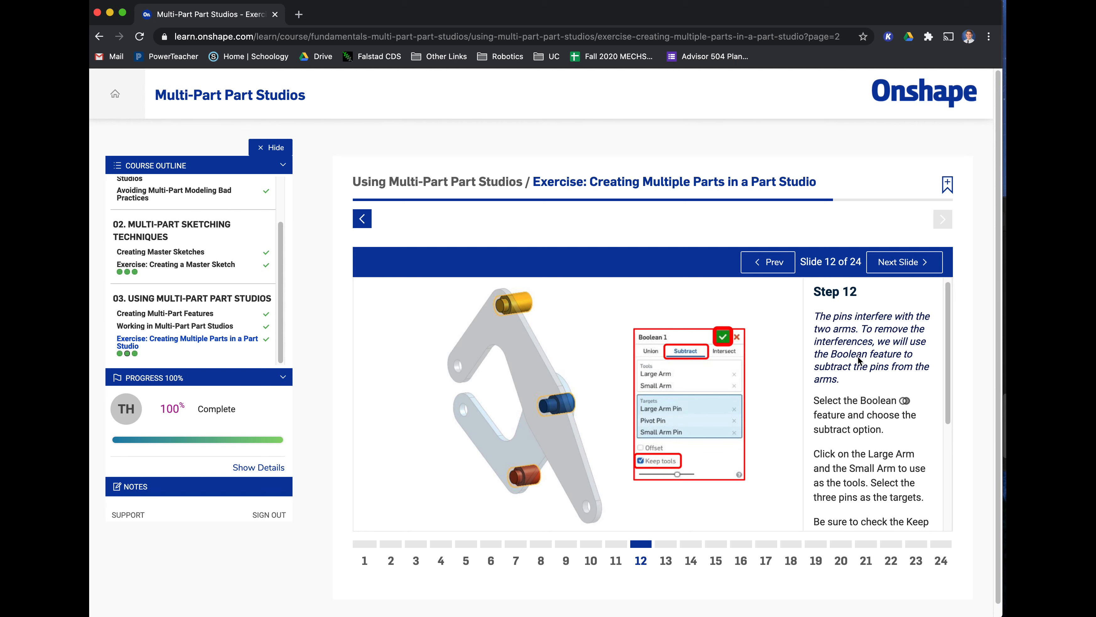
{"action": "scroll", "coordinate": [856, 361], "scroll_direction": "down", "scroll_amount": 2}
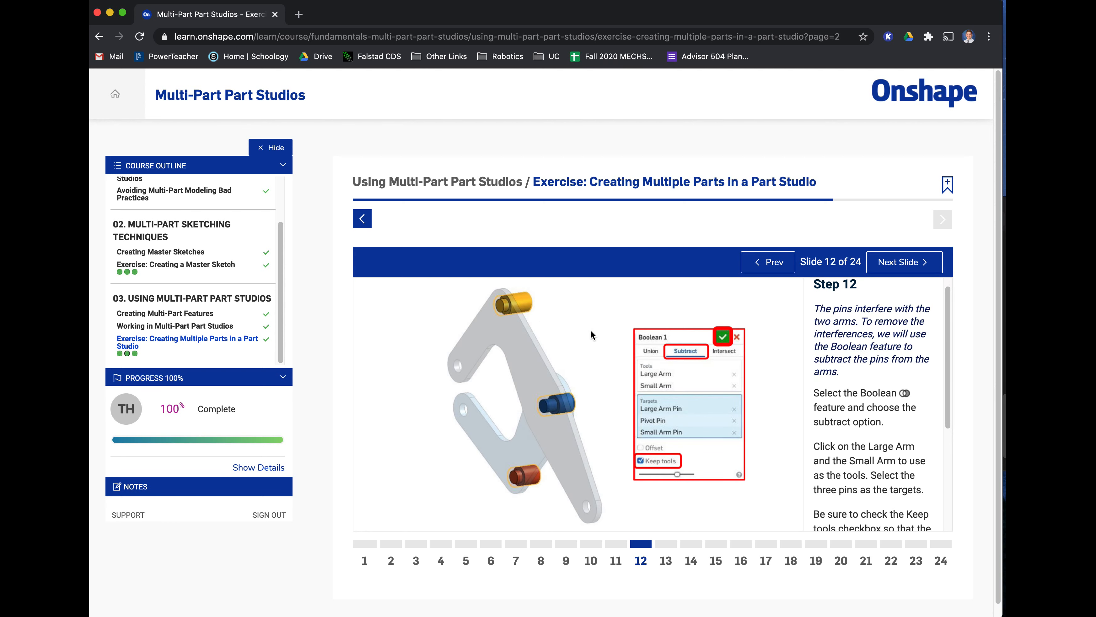
{"action": "scroll", "coordinate": [871, 379], "scroll_direction": "down", "scroll_amount": 3}
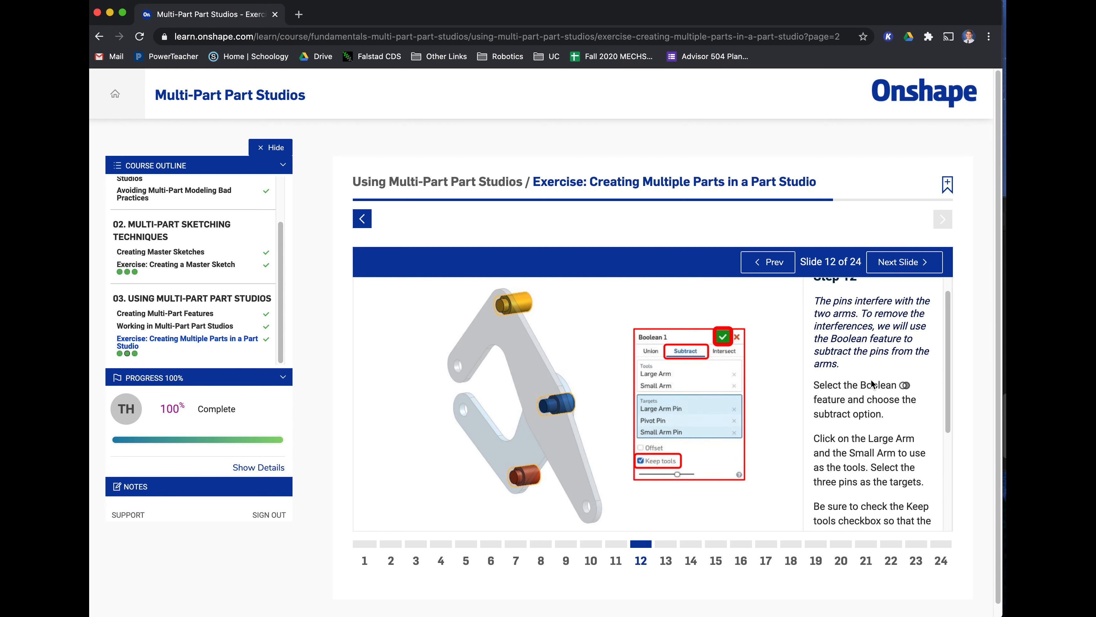
{"action": "scroll", "coordinate": [871, 380], "scroll_direction": "down", "scroll_amount": 5}
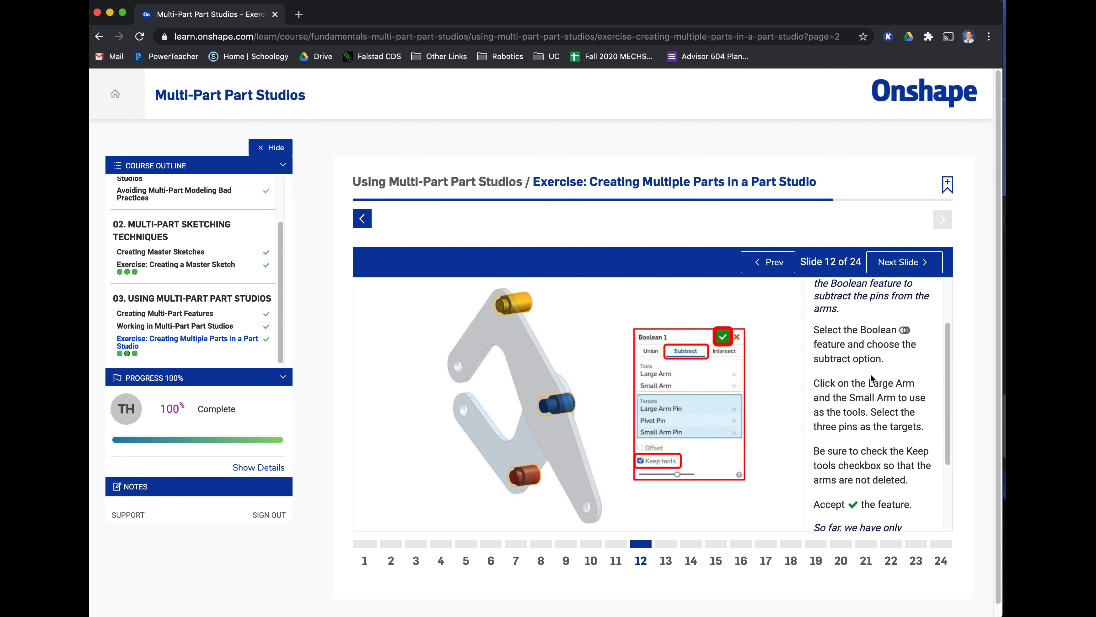
{"action": "scroll", "coordinate": [871, 379], "scroll_direction": "up", "scroll_amount": 5}
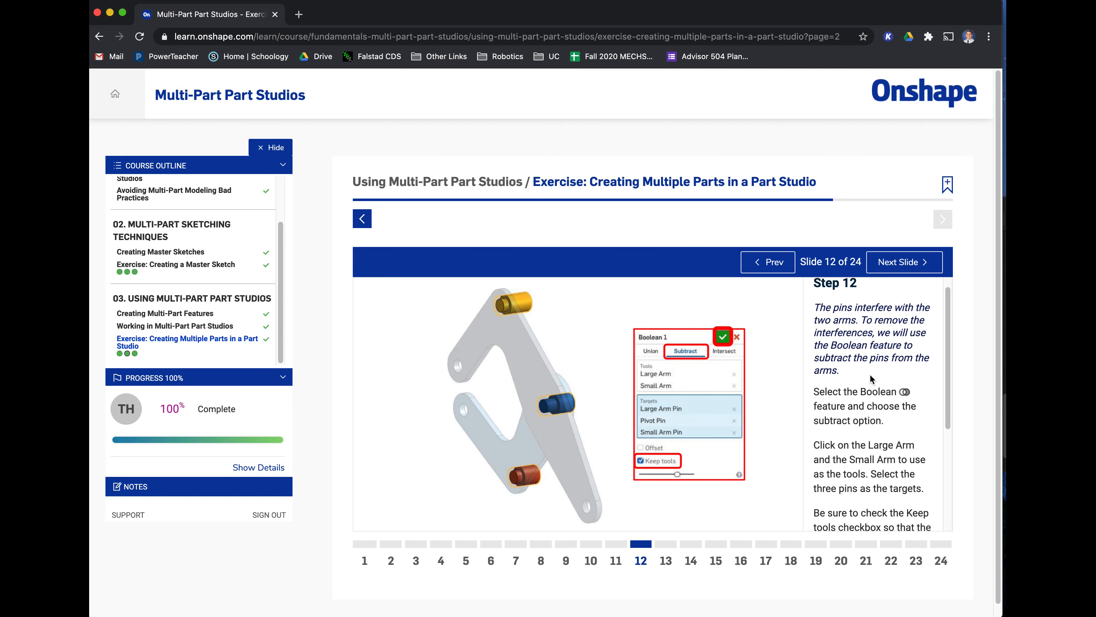
{"action": "scroll", "coordinate": [864, 373], "scroll_direction": "down", "scroll_amount": 4}
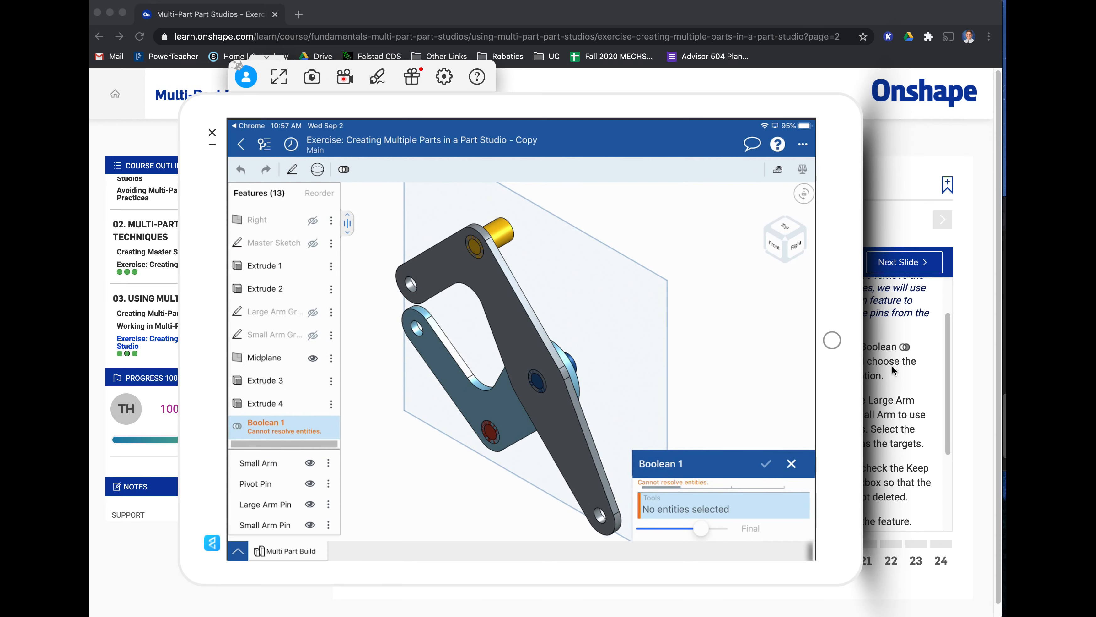
- Following the Step 12 text, switch to the mirrored Onshape app and select the Large Arm and Small Arm as Boolean tools
{"action": "left_click", "coordinate": [891, 365]}
{"action": "scroll", "coordinate": [902, 406], "scroll_direction": "down", "scroll_amount": 1}
{"action": "scroll", "coordinate": [900, 413], "scroll_direction": "down", "scroll_amount": 2}
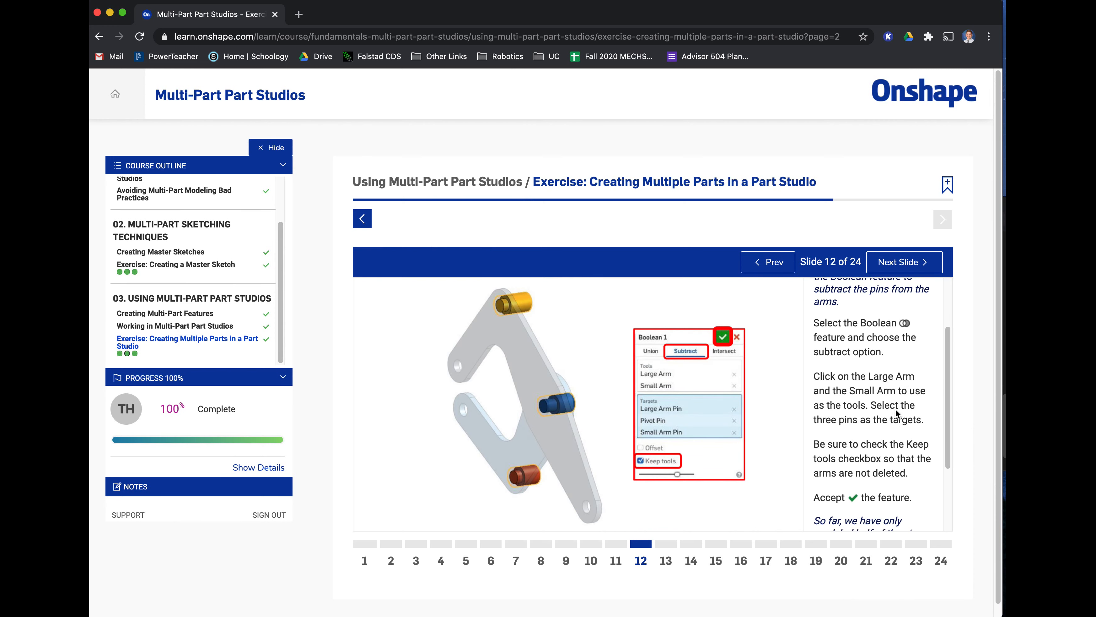
{"action": "key", "text": "super+Tab"}
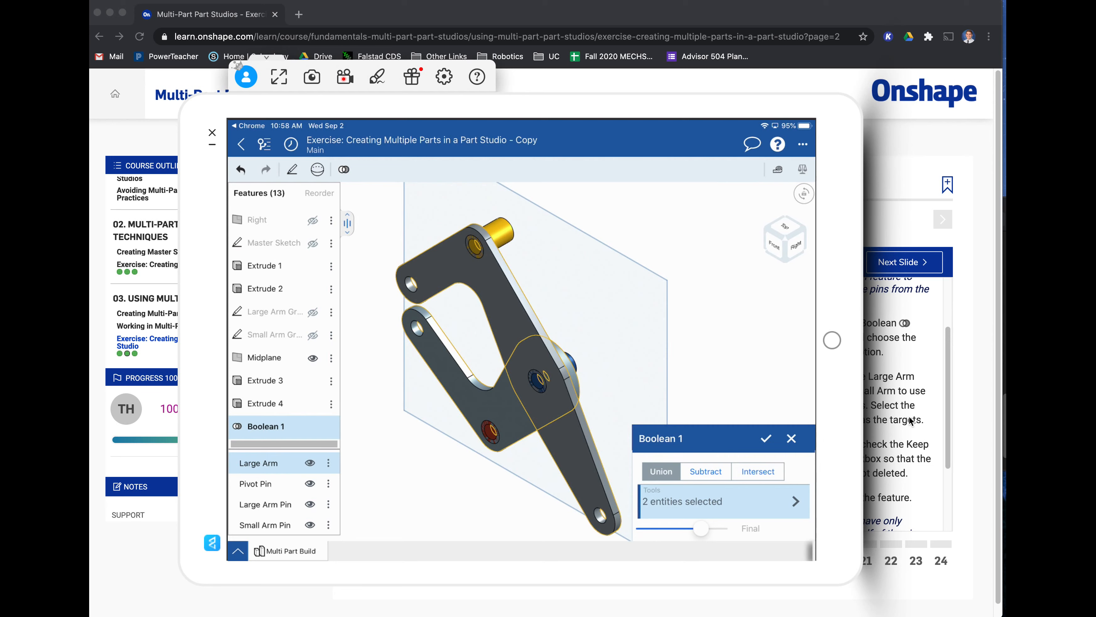
{"action": "left_click", "coordinate": [909, 421]}
{"action": "key", "text": "super+Tab"}
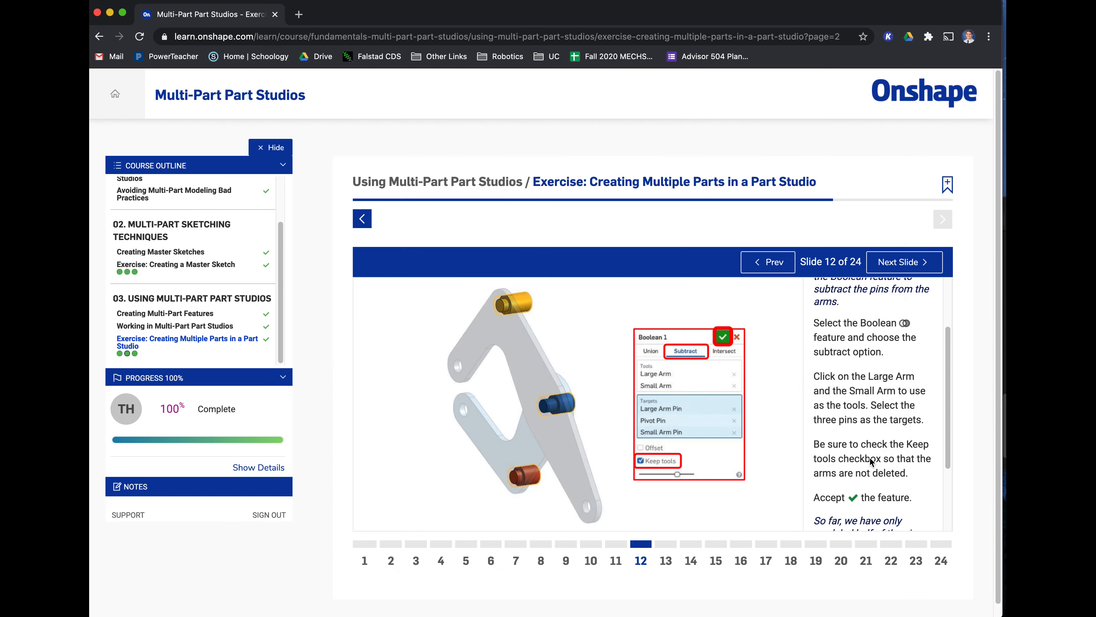
- Check the Keep tools instruction in Step 12, accept the Boolean in the mirrored Onshape app, and read the closing note on mirroring
{"action": "left_click", "coordinate": [874, 457]}
{"action": "scroll", "coordinate": [889, 453], "scroll_direction": "down", "scroll_amount": 2}
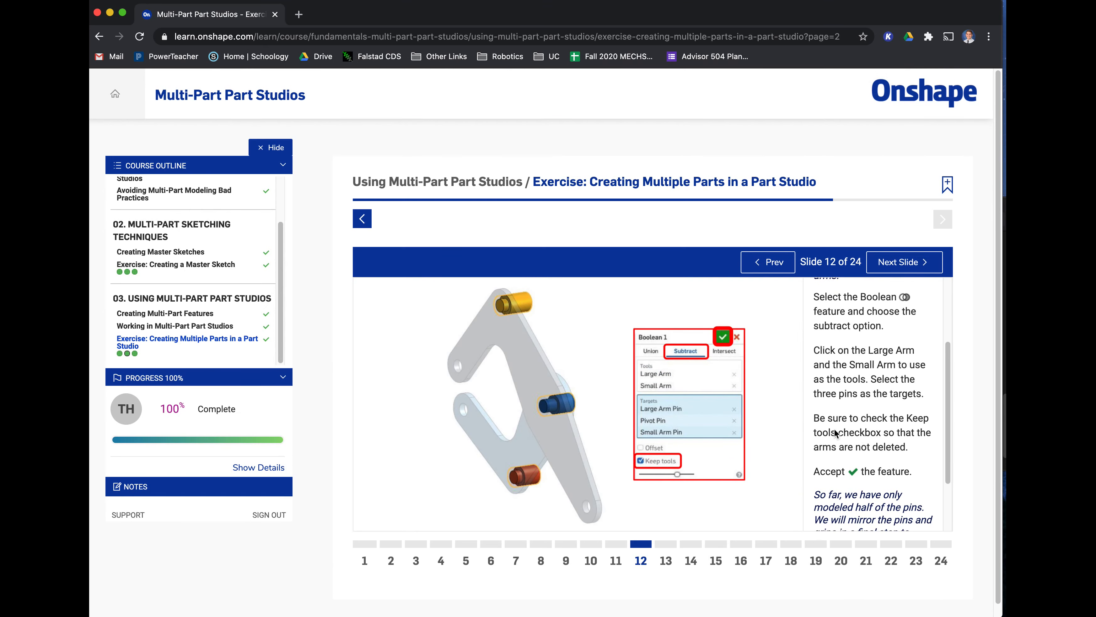
{"action": "key", "text": "super+Tab"}
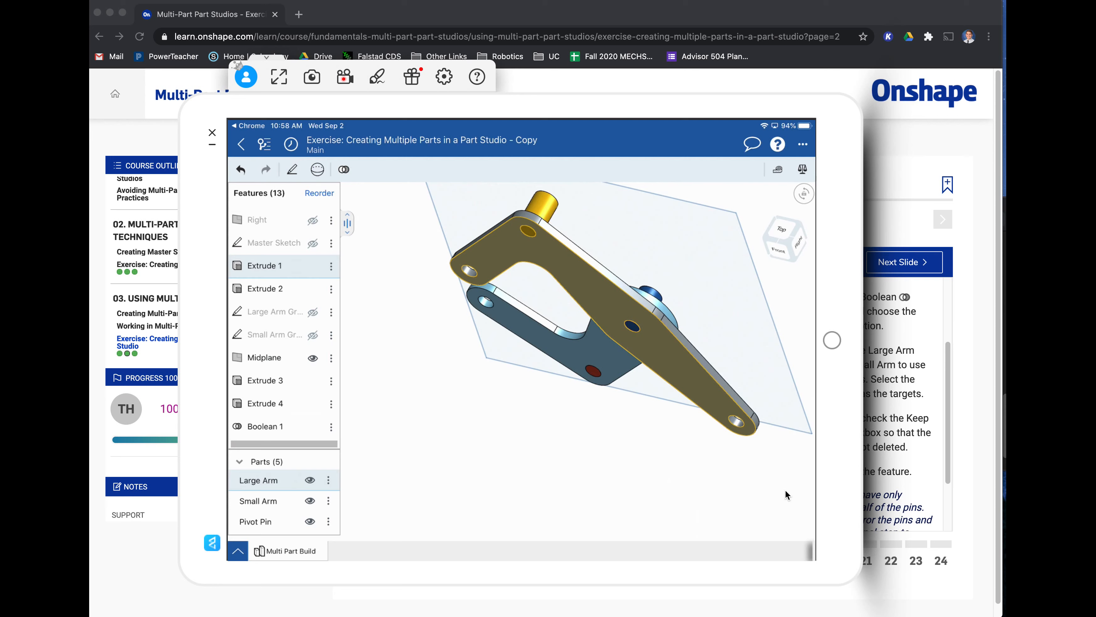
{"action": "scroll", "coordinate": [890, 315], "scroll_direction": "down", "scroll_amount": 3}
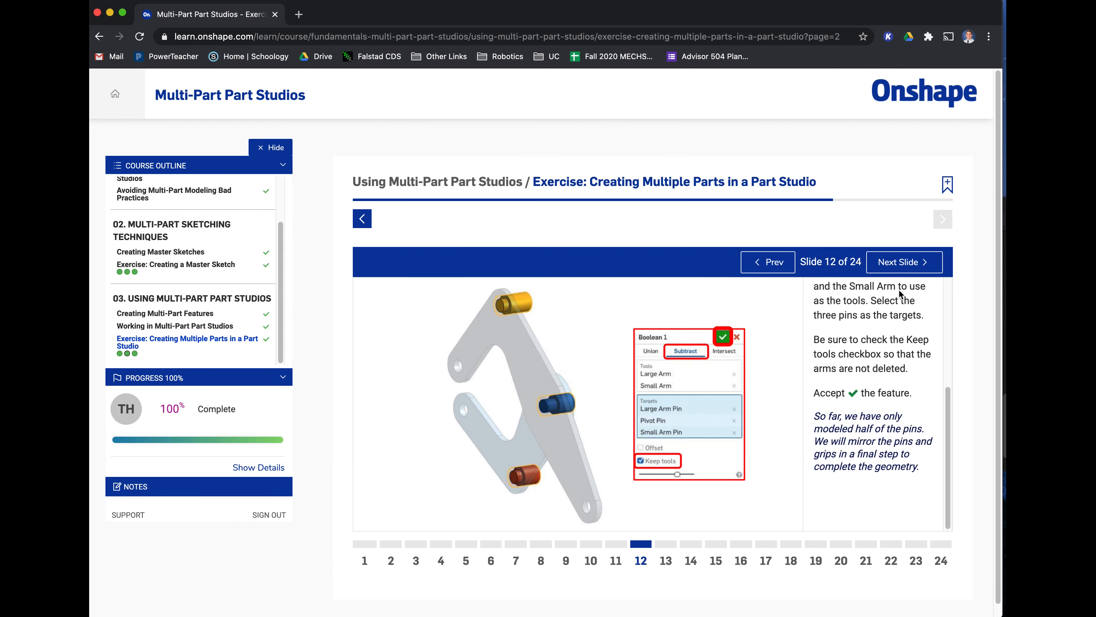
- Open Step 13 and read how to extrude the Large Arm and Small Arm grip sketch regions up to the Midplane
{"action": "left_click", "coordinate": [910, 265]}
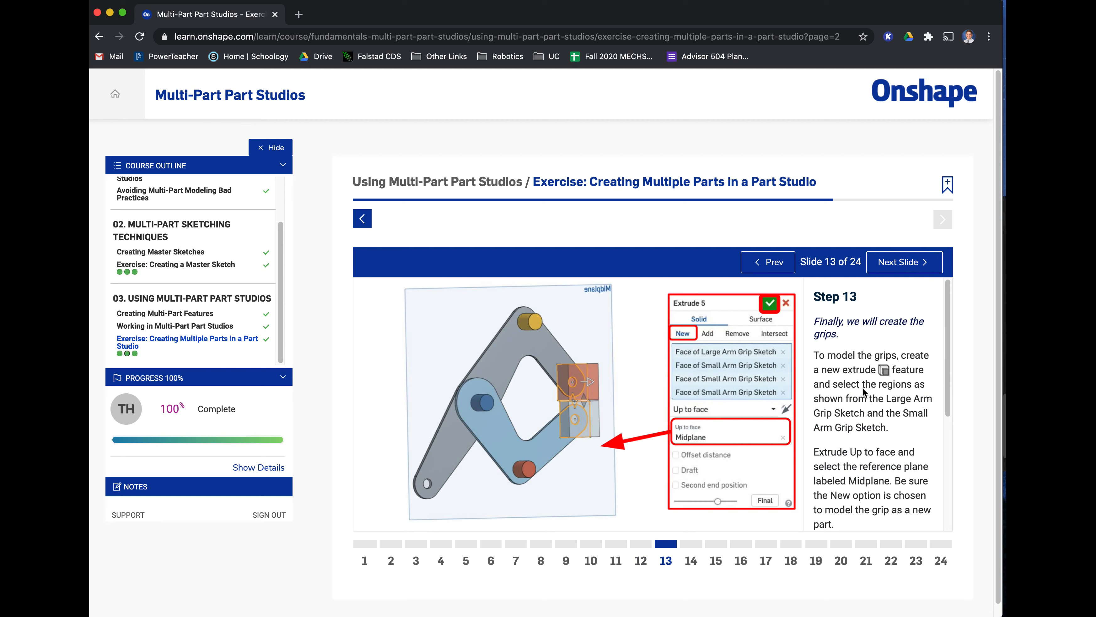
{"action": "scroll", "coordinate": [865, 392], "scroll_direction": "down", "scroll_amount": 1}
{"action": "scroll", "coordinate": [865, 392], "scroll_direction": "down", "scroll_amount": 3}
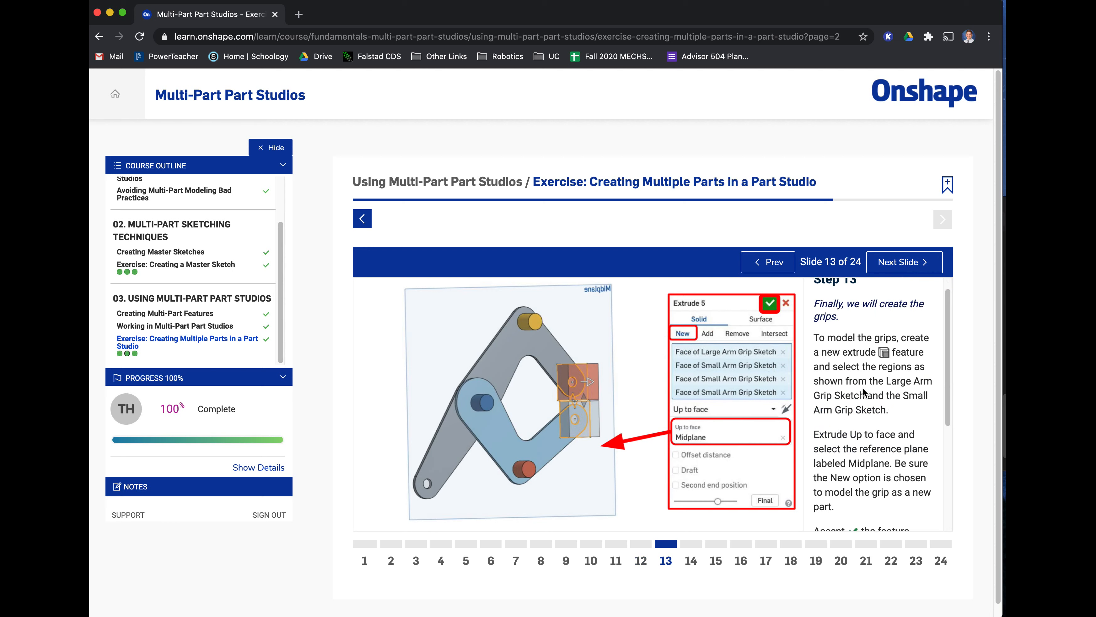
{"action": "scroll", "coordinate": [864, 392], "scroll_direction": "down", "scroll_amount": 2}
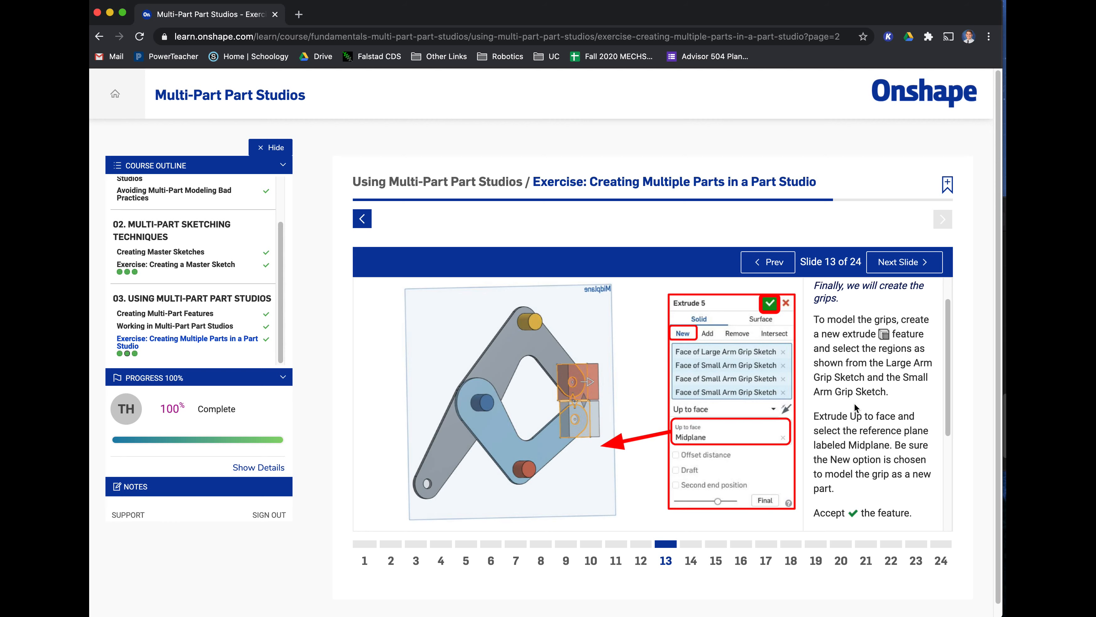
{"action": "scroll", "coordinate": [855, 406], "scroll_direction": "down", "scroll_amount": 3}
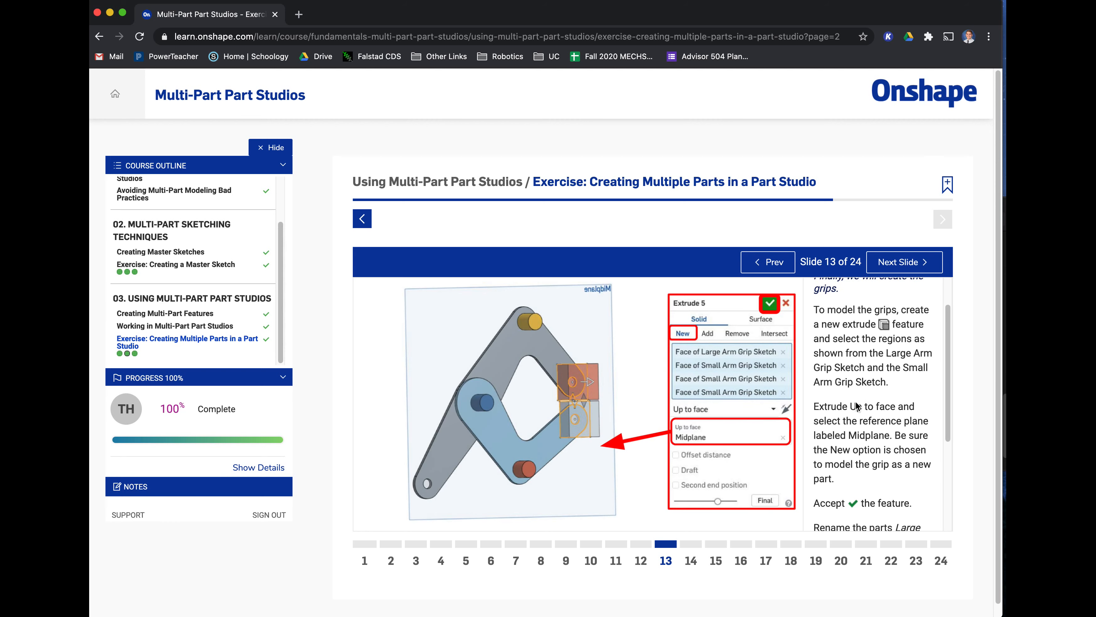
{"action": "scroll", "coordinate": [856, 406], "scroll_direction": "up", "scroll_amount": 1}
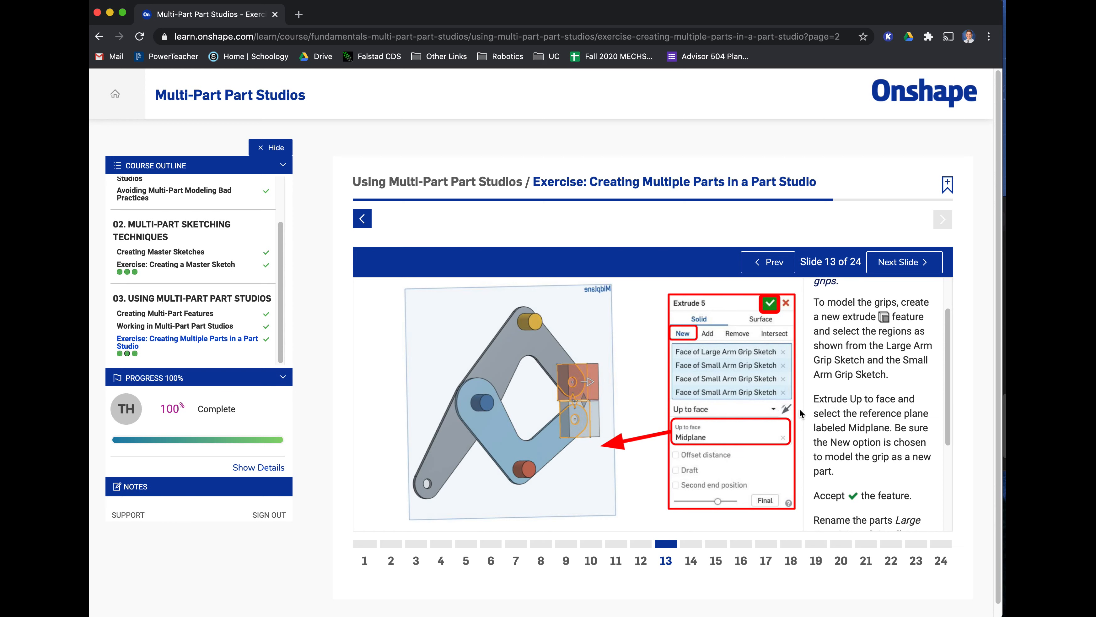
- Switch to the mirrored Onshape app, extrude the grip sketch regions up to the Midplane, and read the Step 13 grip renaming instructions and hint
{"action": "key", "text": "super+Tab"}
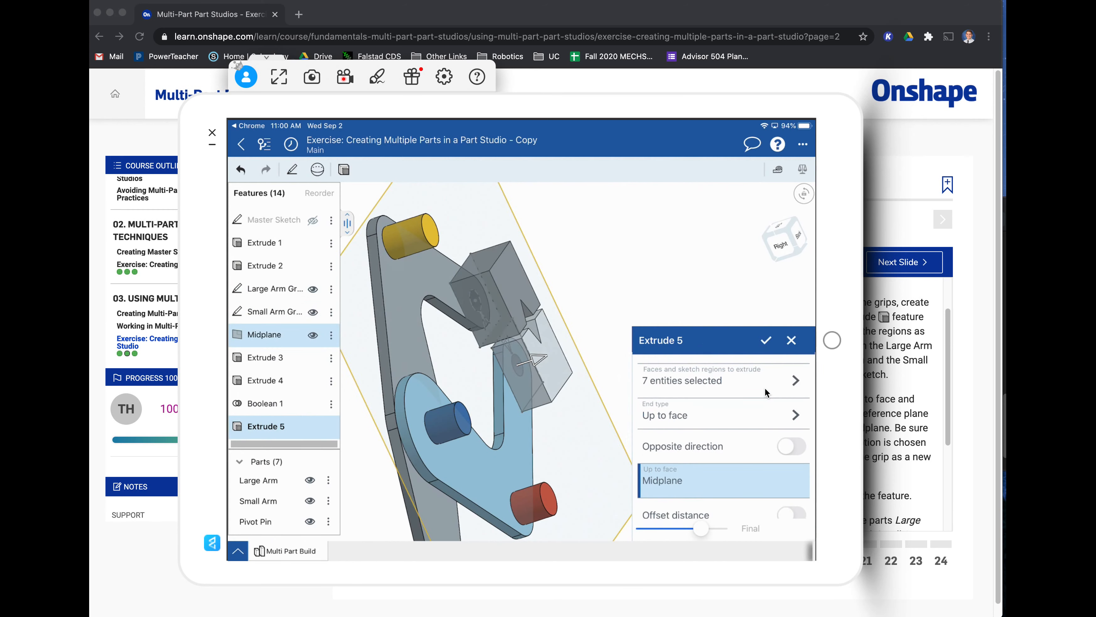
{"action": "key", "text": "super+Tab"}
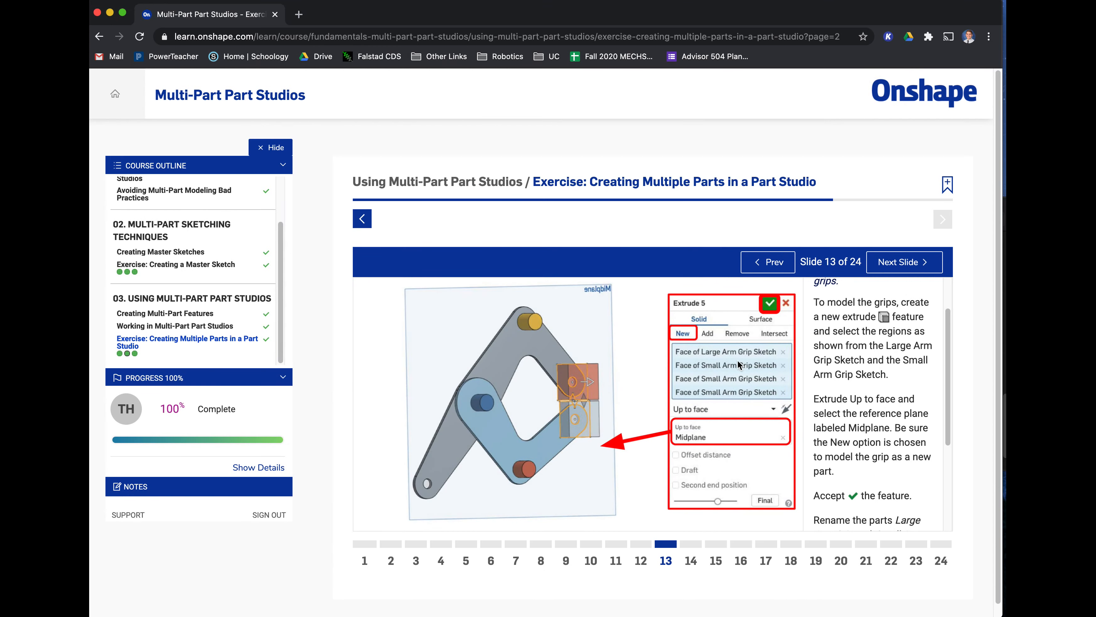
{"action": "scroll", "coordinate": [746, 371], "scroll_direction": "down", "scroll_amount": 1}
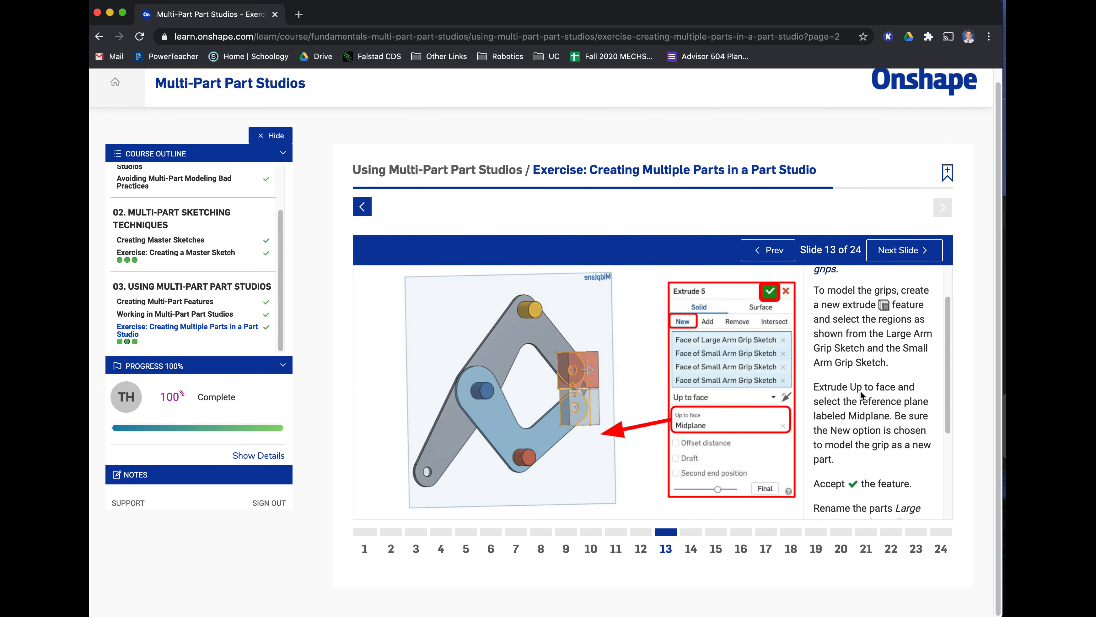
{"action": "scroll", "coordinate": [860, 391], "scroll_direction": "down", "scroll_amount": 3}
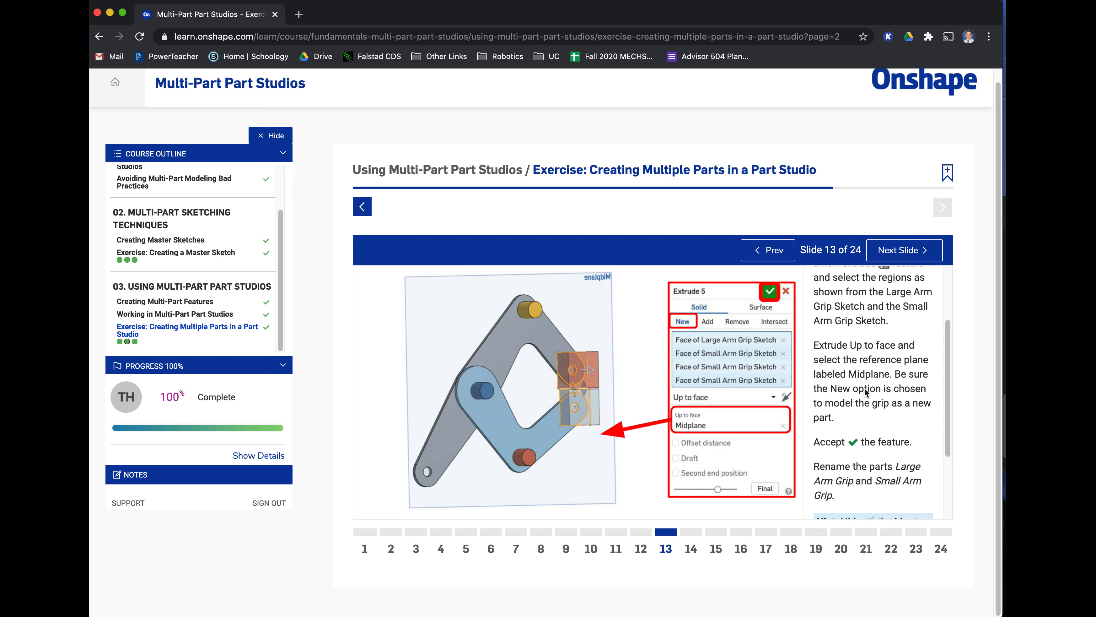
{"action": "scroll", "coordinate": [864, 388], "scroll_direction": "down", "scroll_amount": 3}
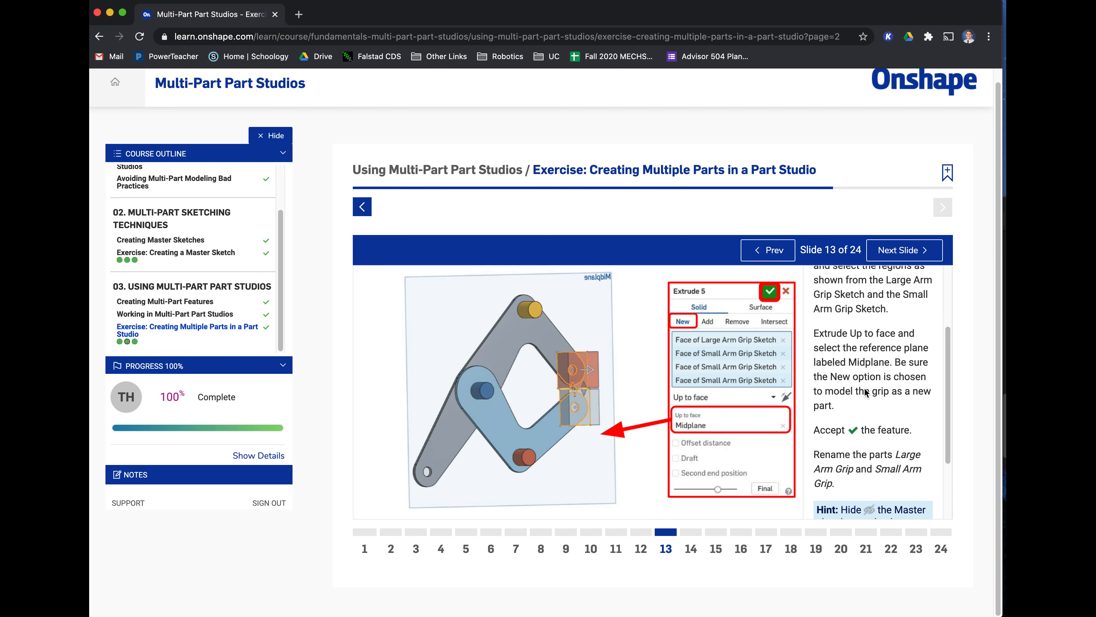
{"action": "scroll", "coordinate": [864, 392], "scroll_direction": "down", "scroll_amount": 2}
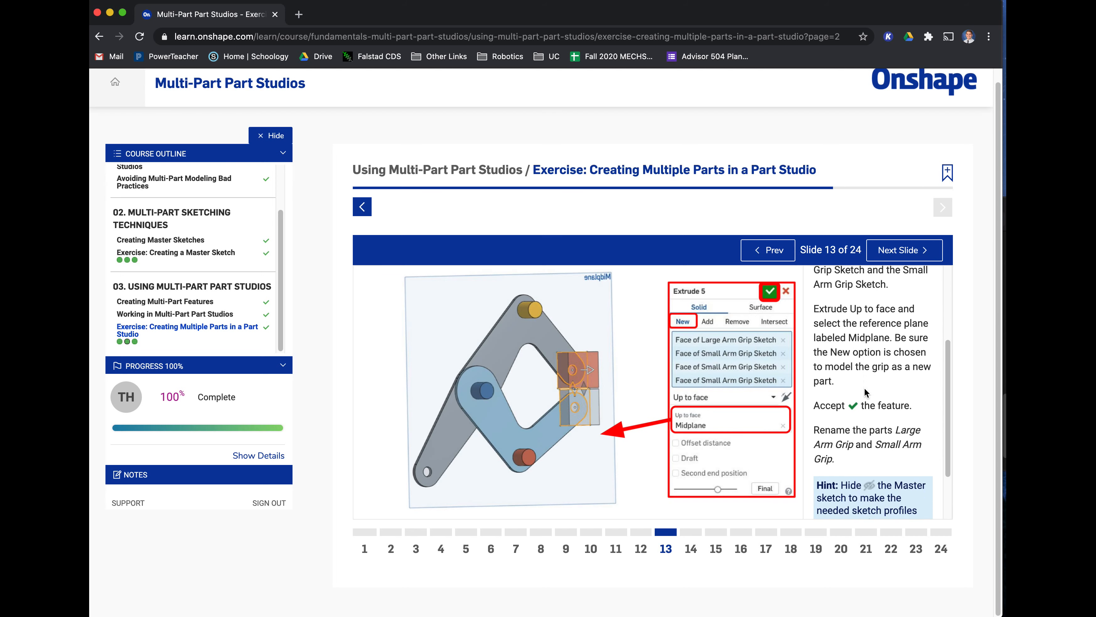
{"action": "scroll", "coordinate": [876, 340], "scroll_direction": "down", "scroll_amount": 4}
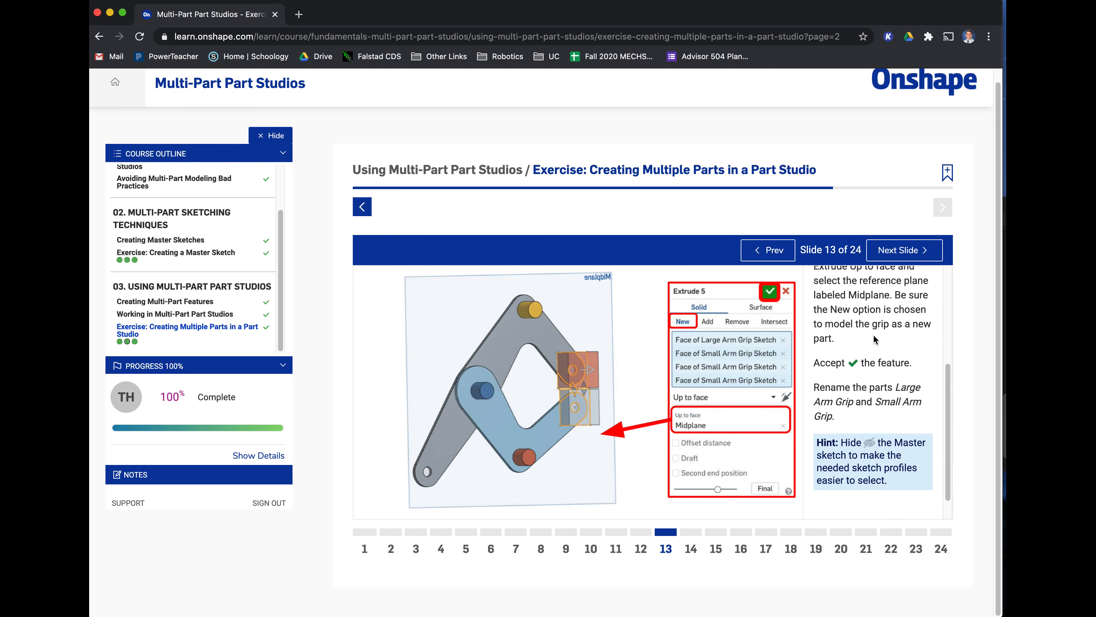
- Switch to the mirrored Onshape app, rename the new grip parts Large Arm Grip and Small Arm Grip, and return to the course page
{"action": "key", "text": "super+Tab"}
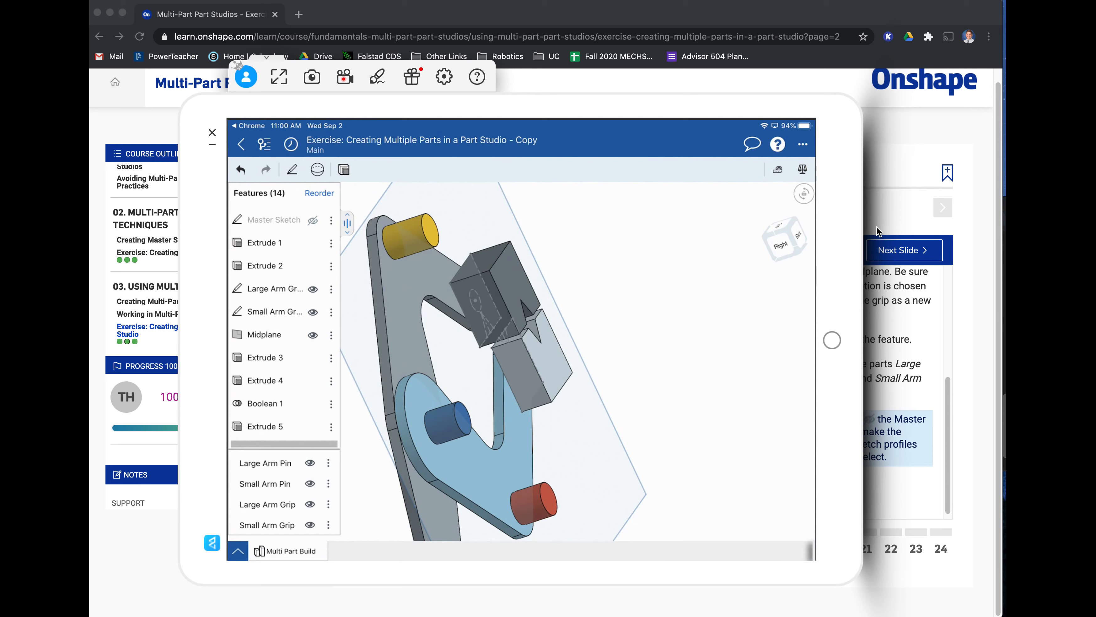
{"action": "left_click", "coordinate": [876, 226]}
- Open Step 14 and read how to extrude the Large Arm Grip Sketch circle up to the Large Arm face with Add
{"action": "left_click", "coordinate": [904, 252]}
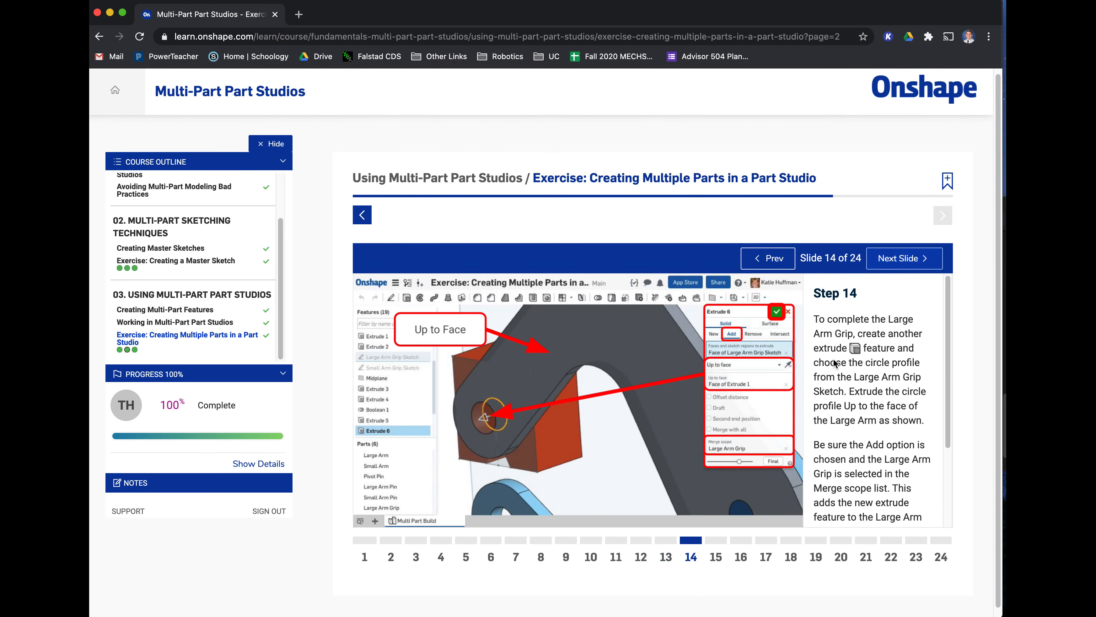
{"action": "scroll", "coordinate": [836, 363], "scroll_direction": "down", "scroll_amount": 1}
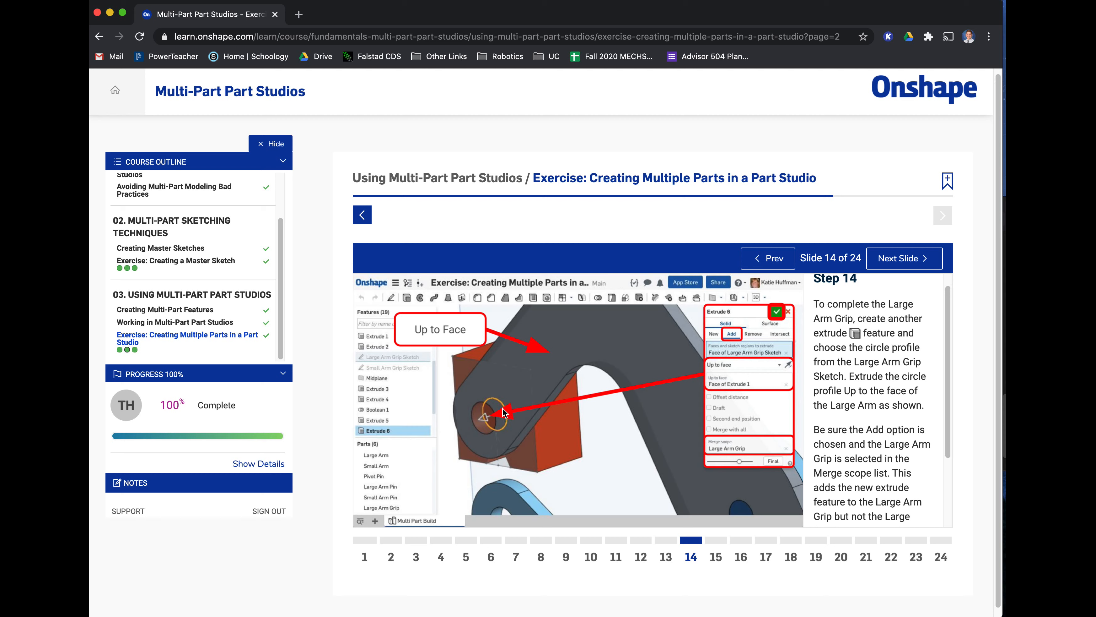
{"action": "scroll", "coordinate": [868, 421], "scroll_direction": "down", "scroll_amount": 1}
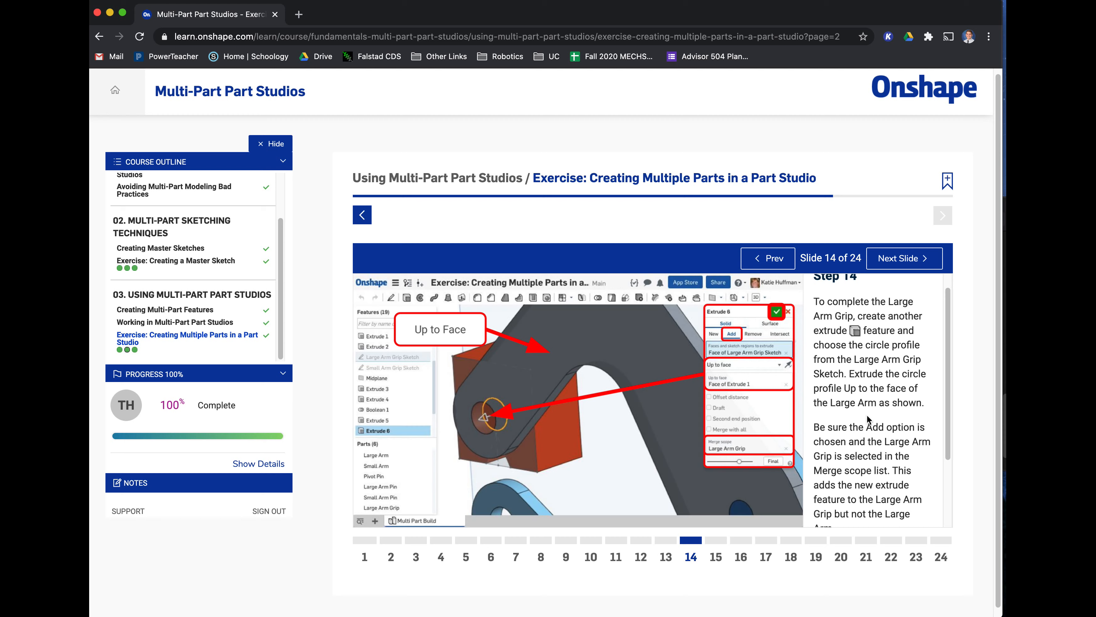
{"action": "scroll", "coordinate": [889, 422], "scroll_direction": "down", "scroll_amount": 5}
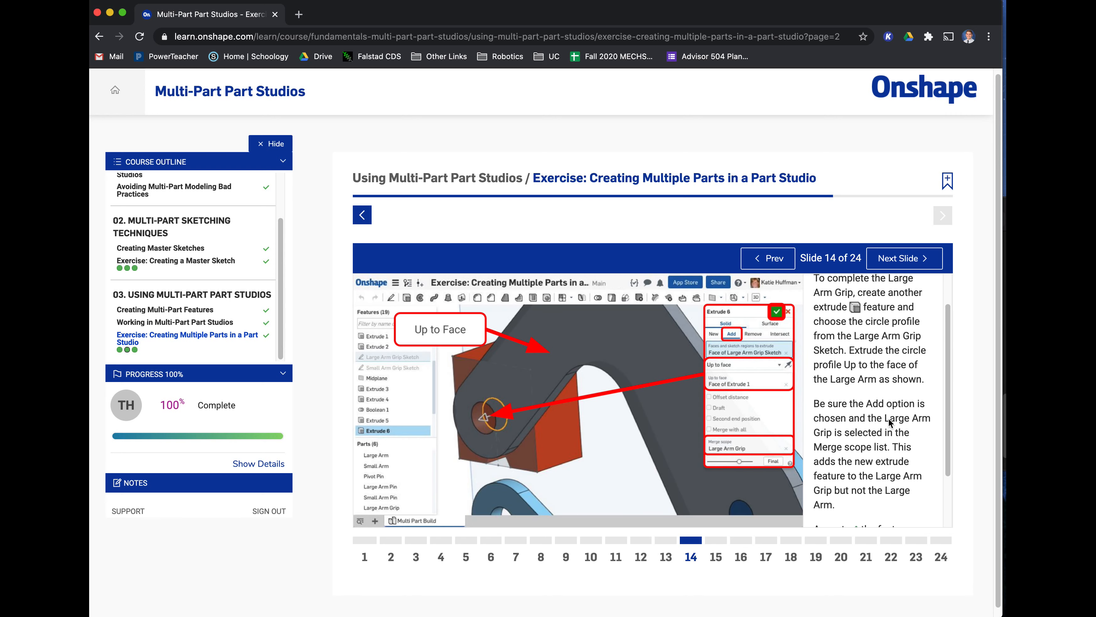
- Review Steps 14 and 15 on extruding the grip circles, and open Step 16 to look over its part mirror instructions
{"action": "left_click", "coordinate": [903, 259]}
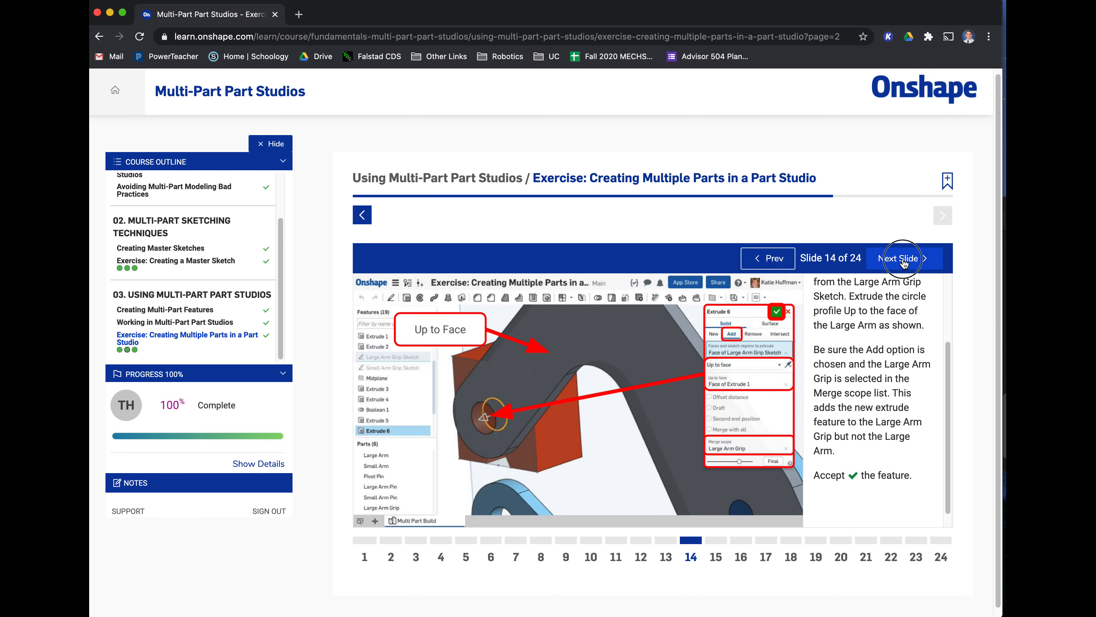
{"action": "left_click", "coordinate": [772, 263]}
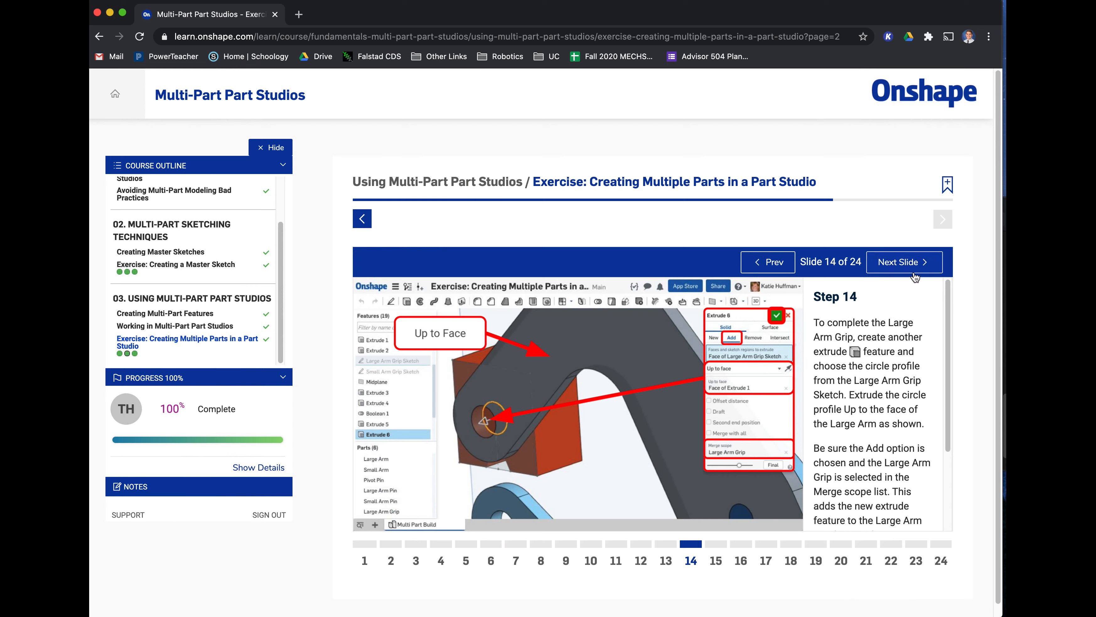
{"action": "left_click", "coordinate": [904, 262]}
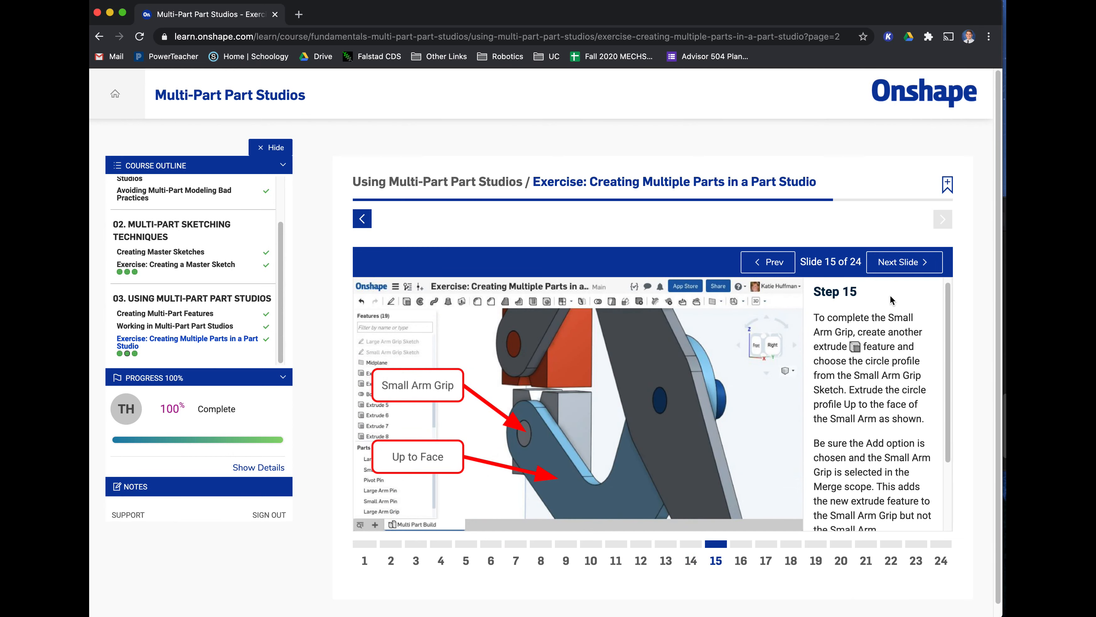
{"action": "left_click", "coordinate": [905, 261]}
{"action": "scroll", "coordinate": [805, 380], "scroll_direction": "down", "scroll_amount": 1}
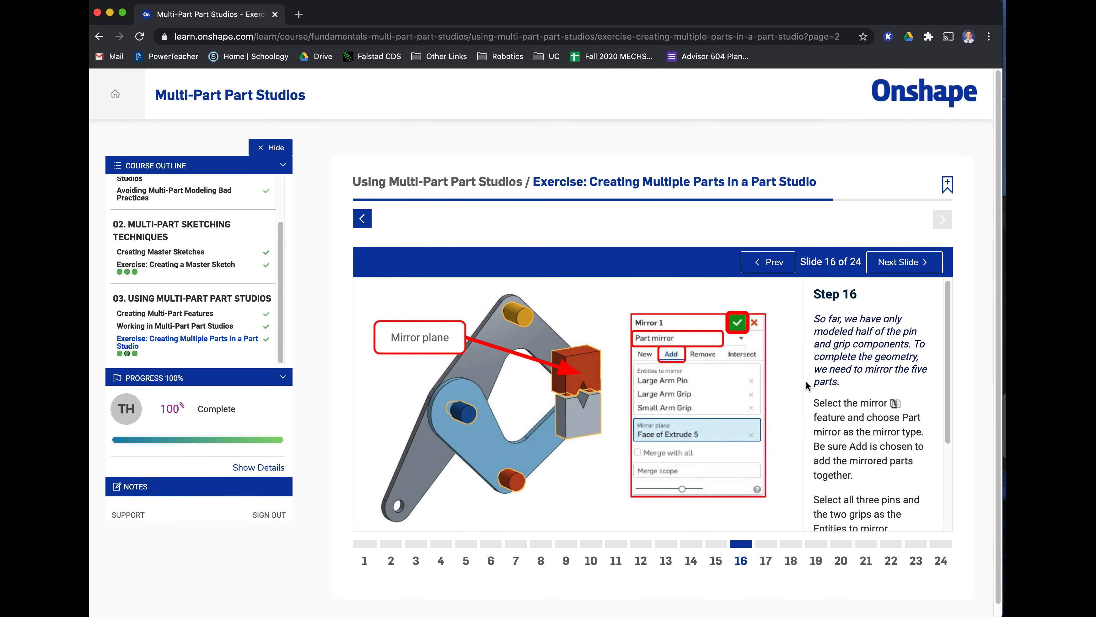
{"action": "scroll", "coordinate": [885, 387], "scroll_direction": "down", "scroll_amount": 5}
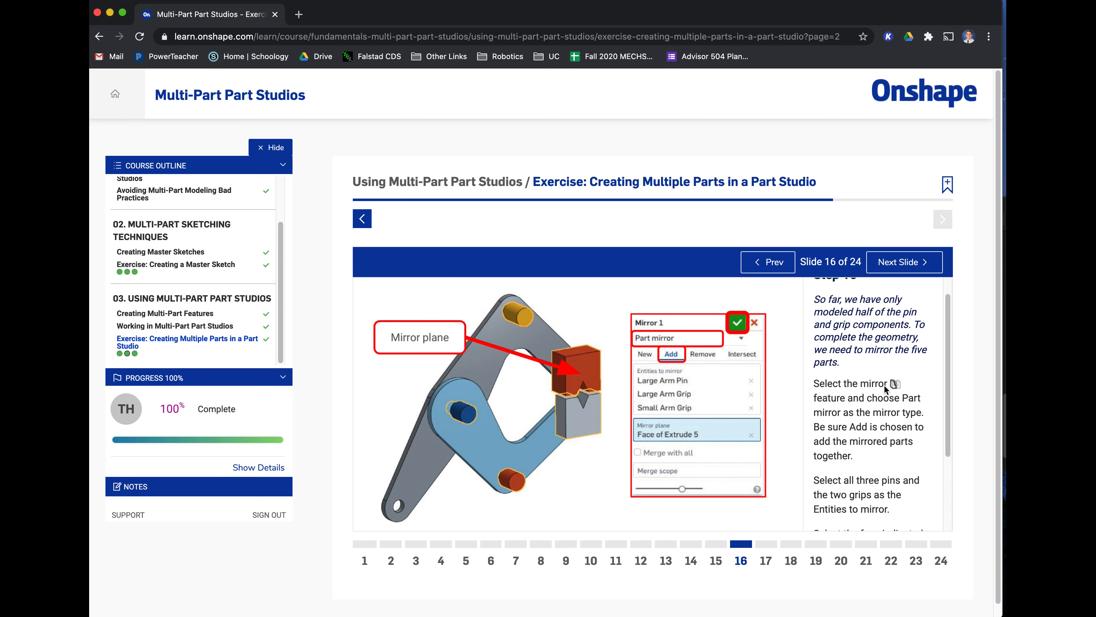
- Look ahead through the remaining exercise slides from Step 17 to the mass properties check in Step 24
{"action": "left_click", "coordinate": [914, 271]}
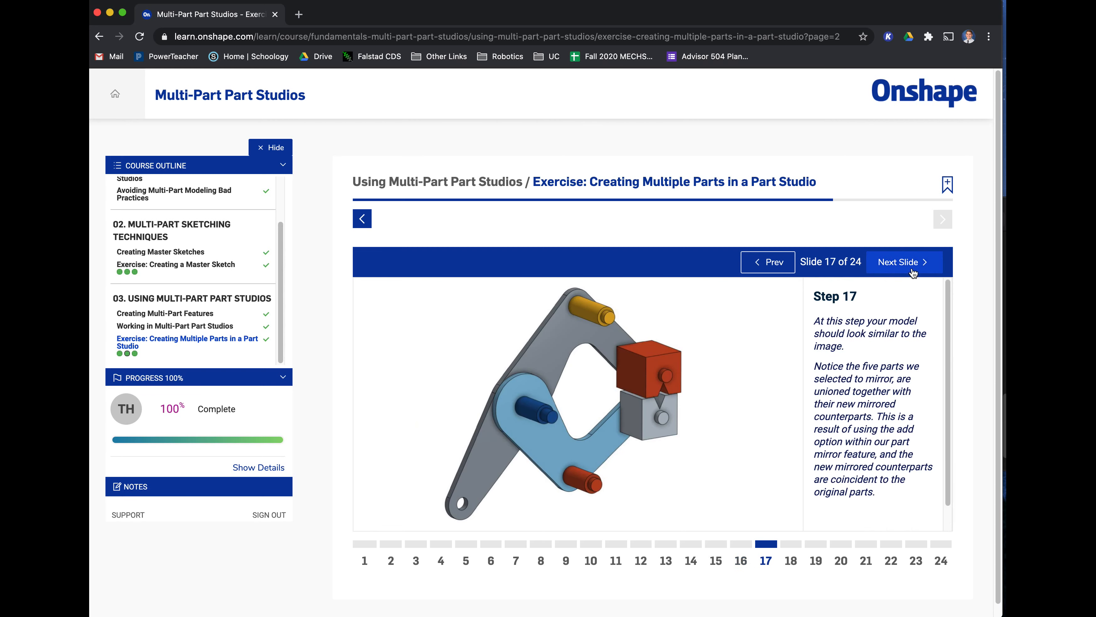
{"action": "left_click", "coordinate": [764, 265]}
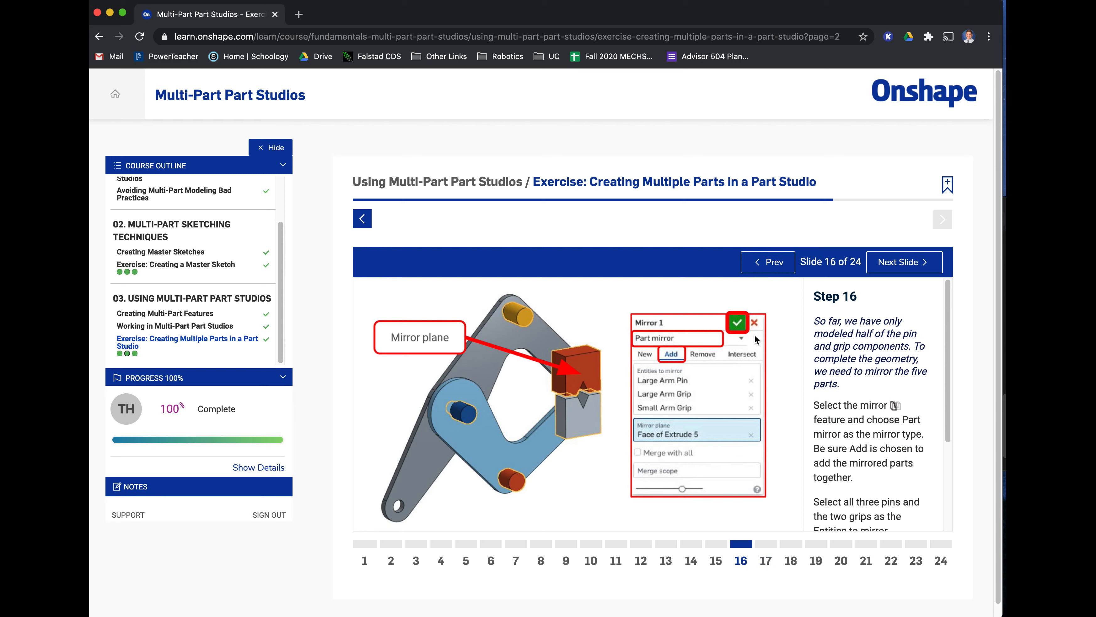
{"action": "left_click", "coordinate": [896, 263]}
{"action": "left_click", "coordinate": [896, 263]}
{"action": "left_click", "coordinate": [896, 262]}
{"action": "left_click", "coordinate": [896, 262]}
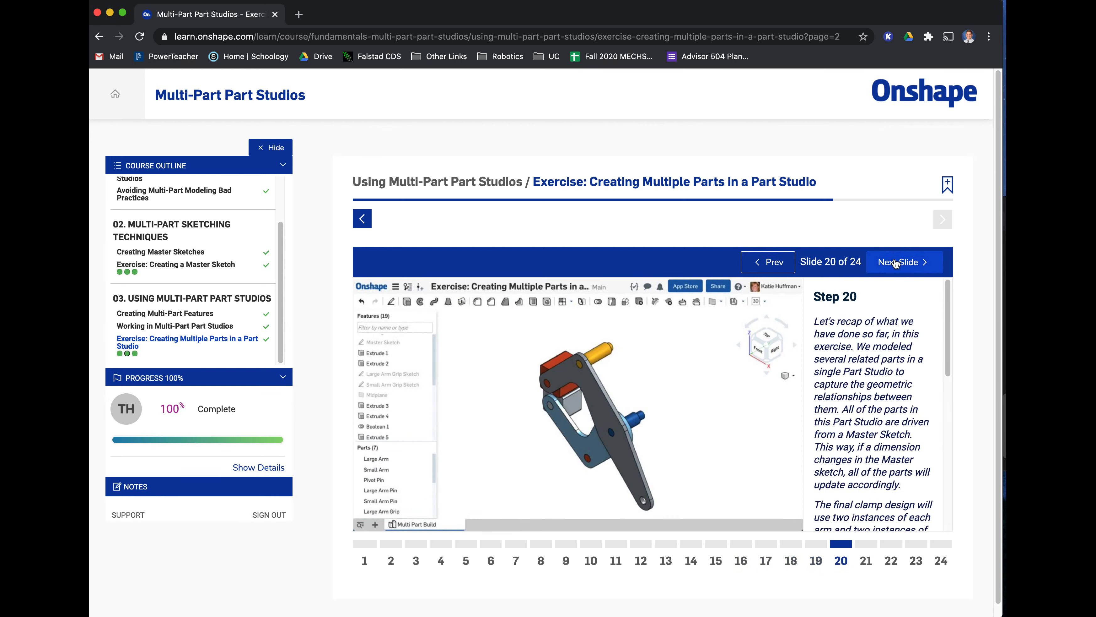
{"action": "left_click", "coordinate": [896, 262]}
{"action": "left_click", "coordinate": [900, 262]}
{"action": "left_click", "coordinate": [921, 262]}
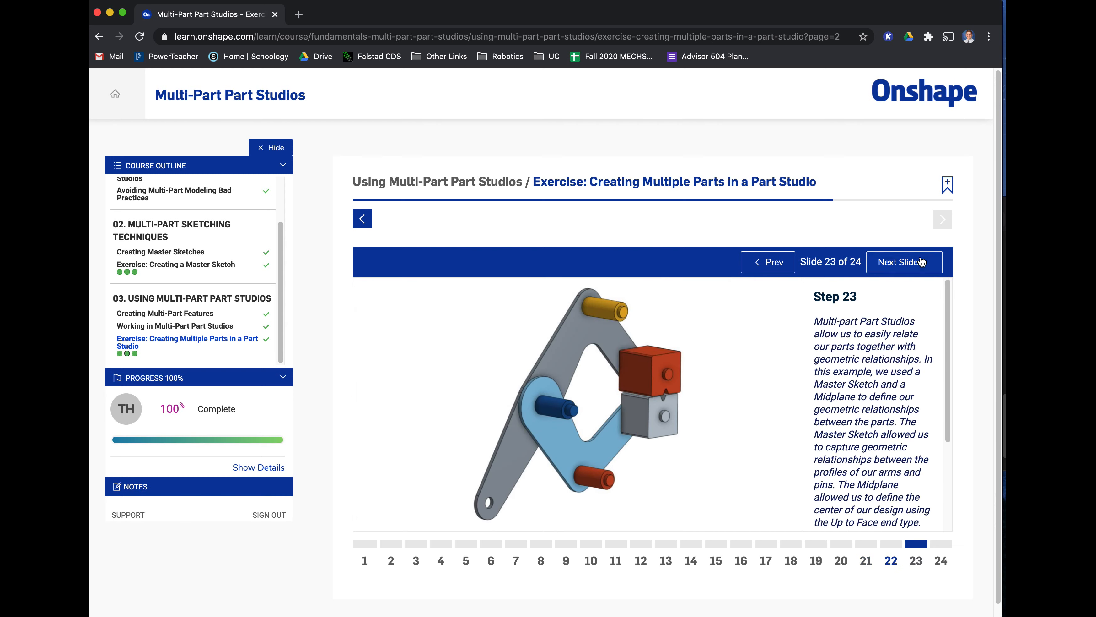
{"action": "left_click", "coordinate": [921, 262]}
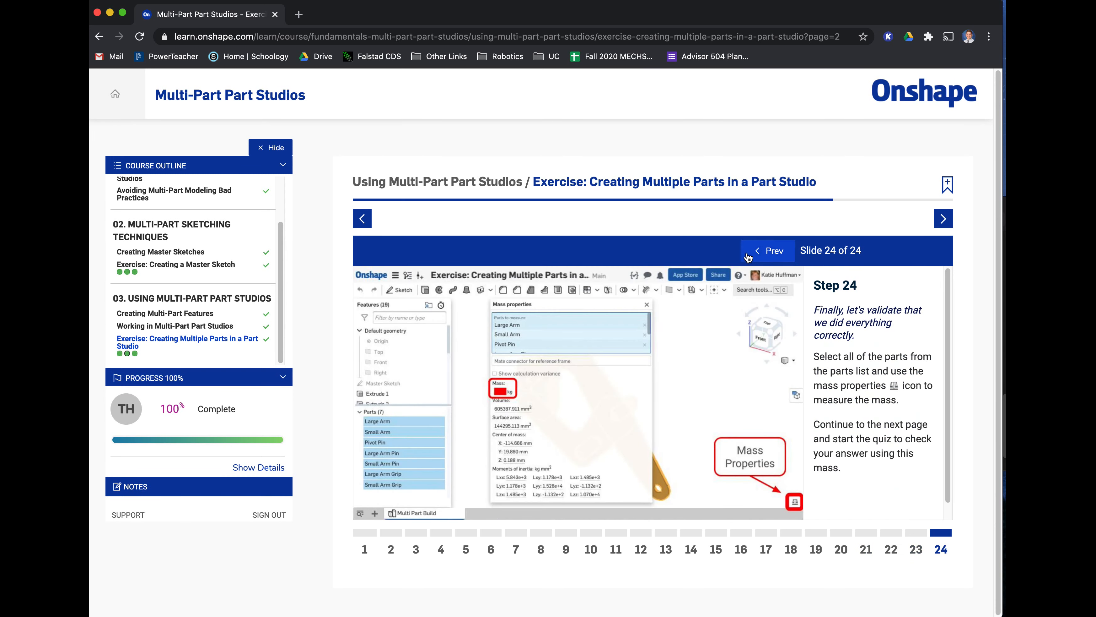
- Go back through the exercise slides from Step 24 to the mirror instructions in Step 16
{"action": "left_click", "coordinate": [784, 259]}
{"action": "left_click", "coordinate": [774, 258]}
{"action": "left_click", "coordinate": [773, 256]}
{"action": "left_click", "coordinate": [761, 255]}
{"action": "left_click", "coordinate": [761, 256]}
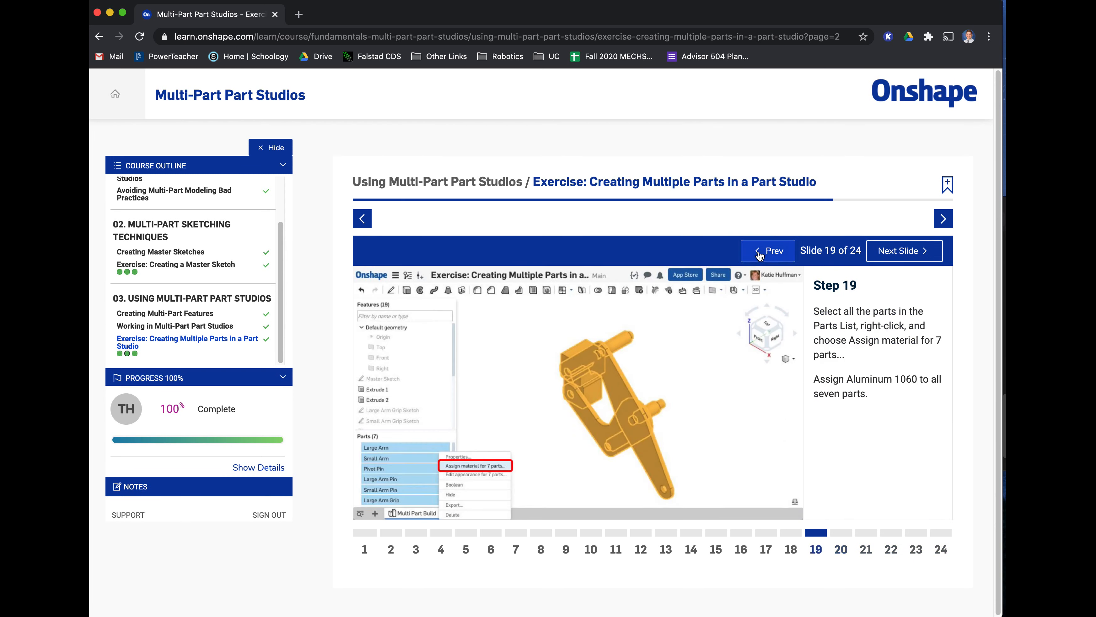
{"action": "left_click", "coordinate": [760, 256]}
{"action": "left_click", "coordinate": [760, 256]}
{"action": "left_click", "coordinate": [760, 256]}
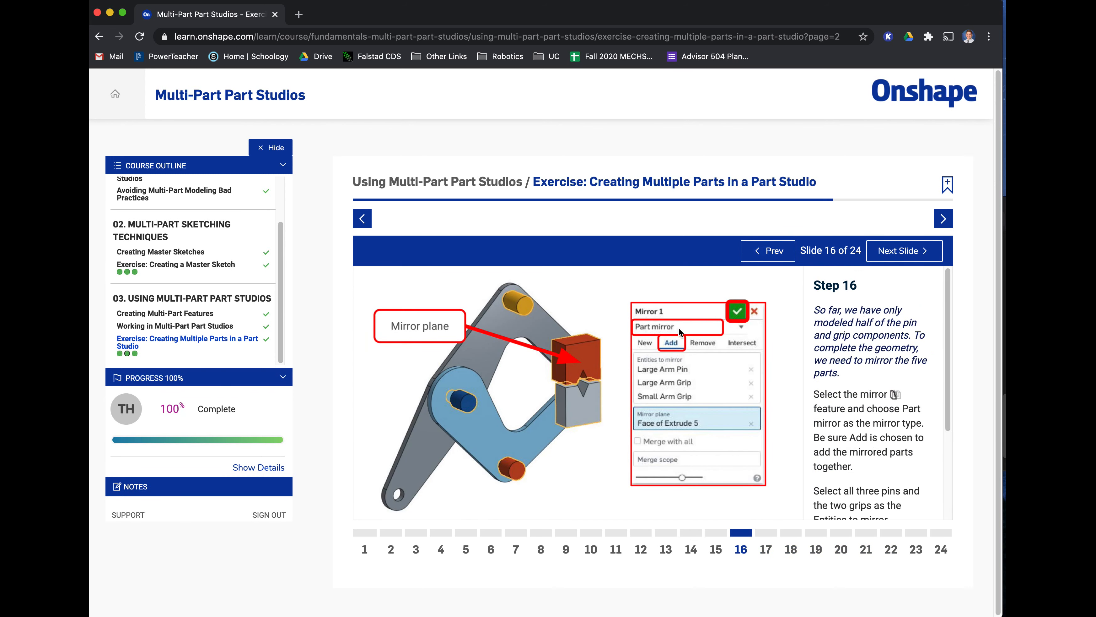
- Read Step 16 on part mirroring the three pins and two grips with Add about the indicated grip face
{"action": "scroll", "coordinate": [861, 345], "scroll_direction": "down", "scroll_amount": 1}
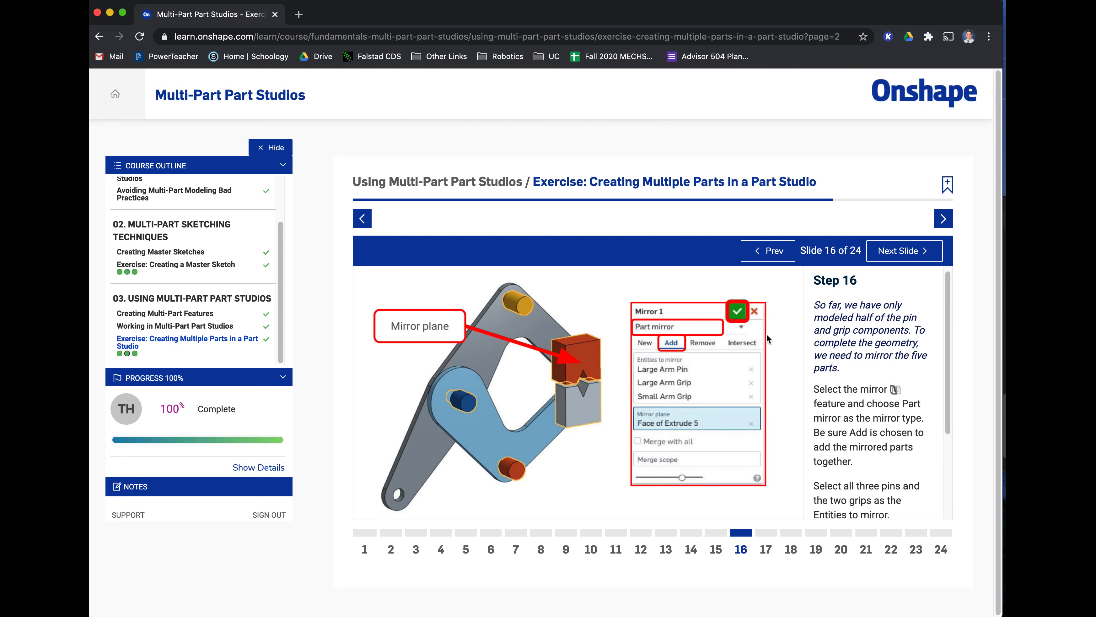
{"action": "scroll", "coordinate": [877, 332], "scroll_direction": "down", "scroll_amount": 3}
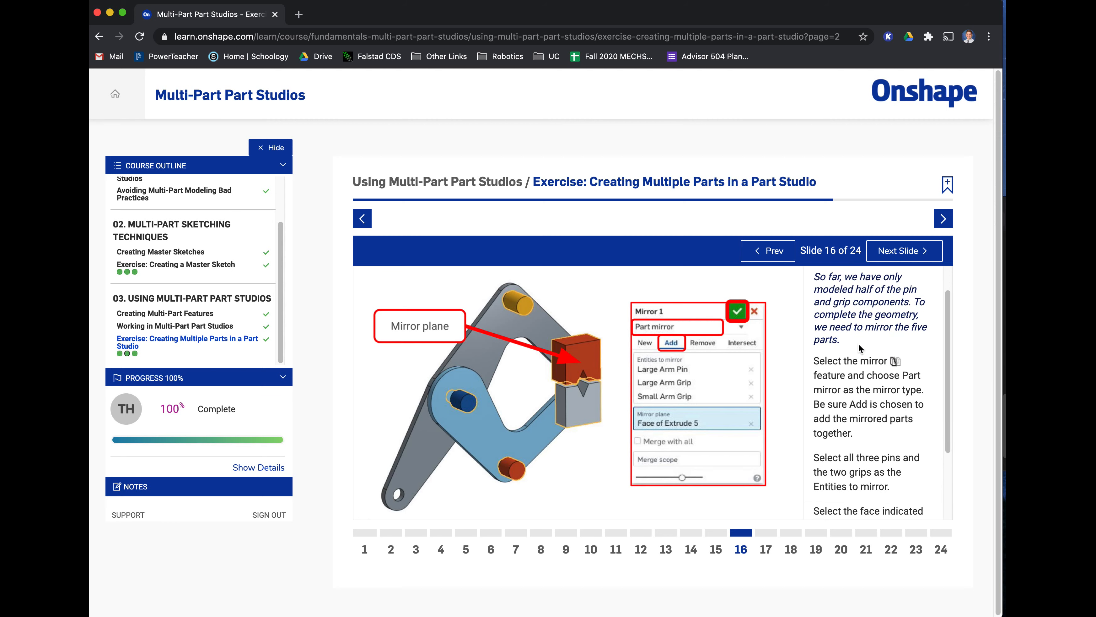
{"action": "scroll", "coordinate": [868, 368], "scroll_direction": "down", "scroll_amount": 3}
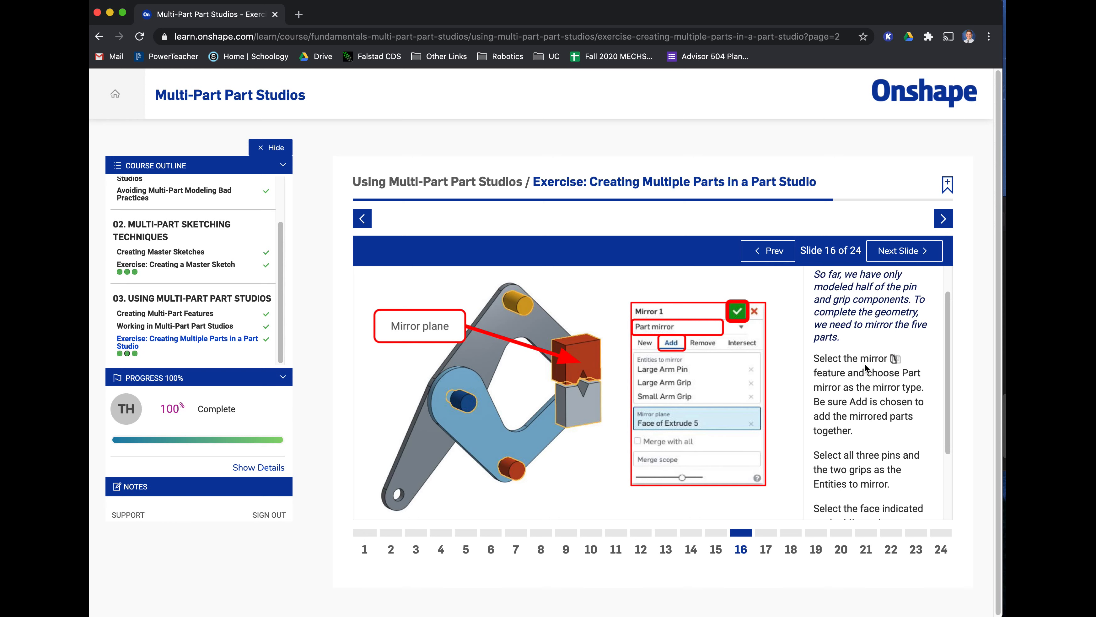
{"action": "scroll", "coordinate": [867, 365], "scroll_direction": "down", "scroll_amount": 2}
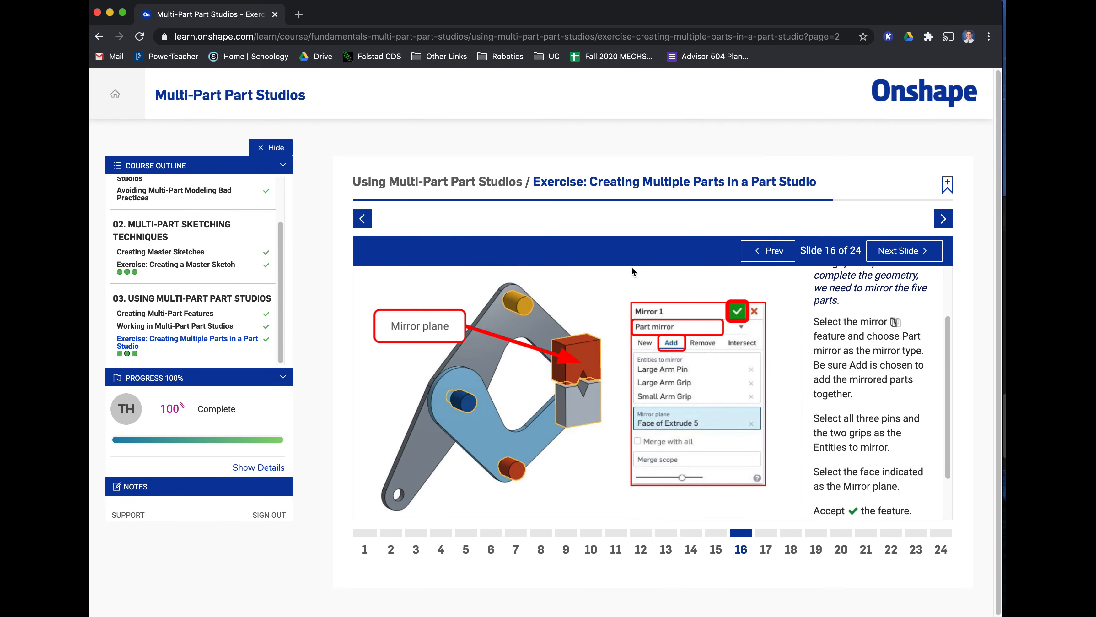
{"action": "scroll", "coordinate": [909, 401], "scroll_direction": "down", "scroll_amount": 2}
{"action": "scroll", "coordinate": [909, 401], "scroll_direction": "down", "scroll_amount": 2}
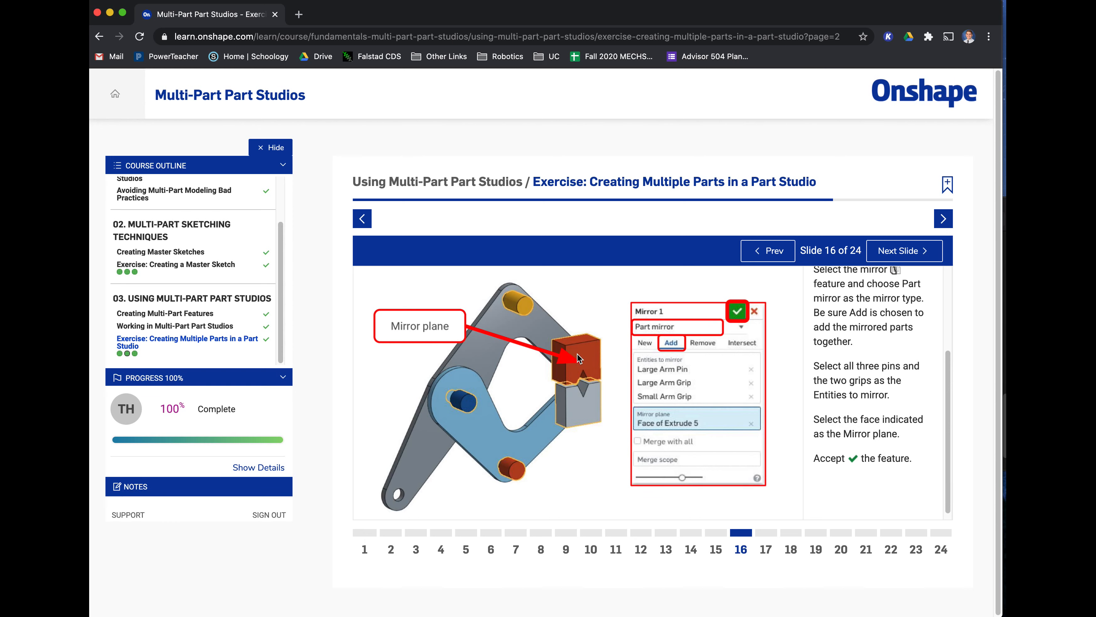
- In the mirrored Onshape app, part mirror the three pins and two grips about the grip face with Add, checking against Steps 16 and 17
{"action": "key", "text": "super+Tab"}
{"action": "scroll", "coordinate": [900, 384], "scroll_direction": "up", "scroll_amount": 1}
{"action": "left_click", "coordinate": [895, 255]}
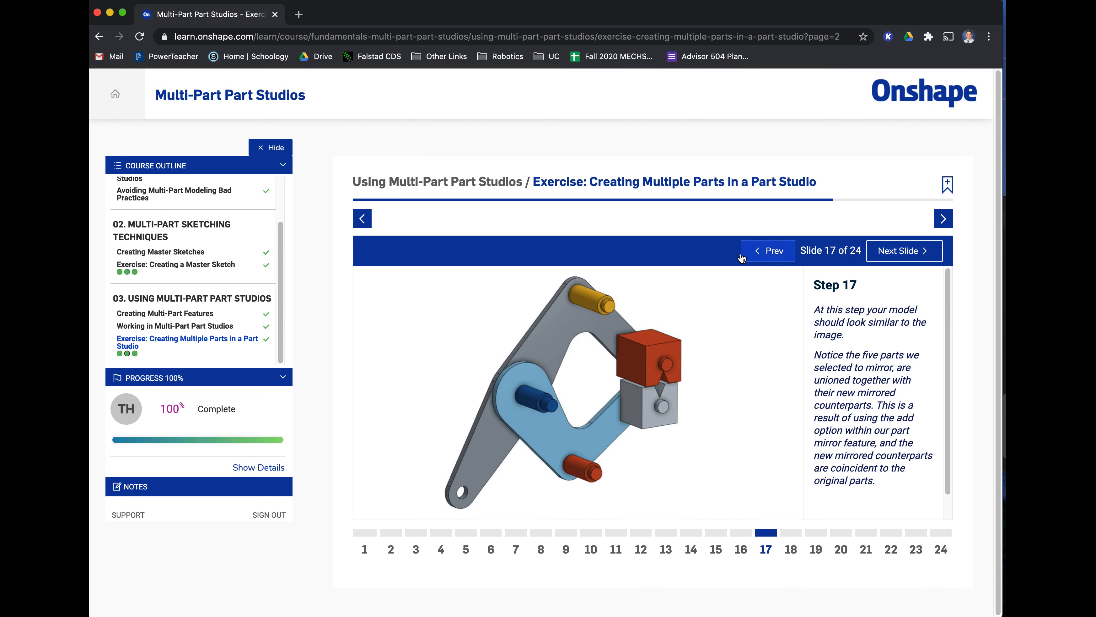
{"action": "left_click", "coordinate": [769, 251]}
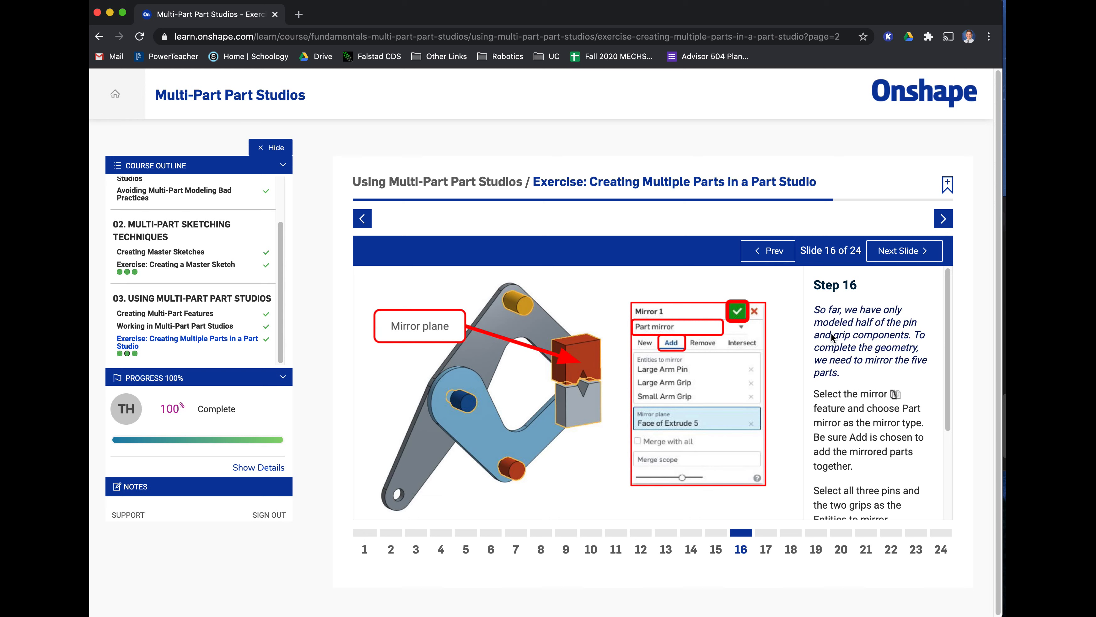
{"action": "key", "text": "super+Tab"}
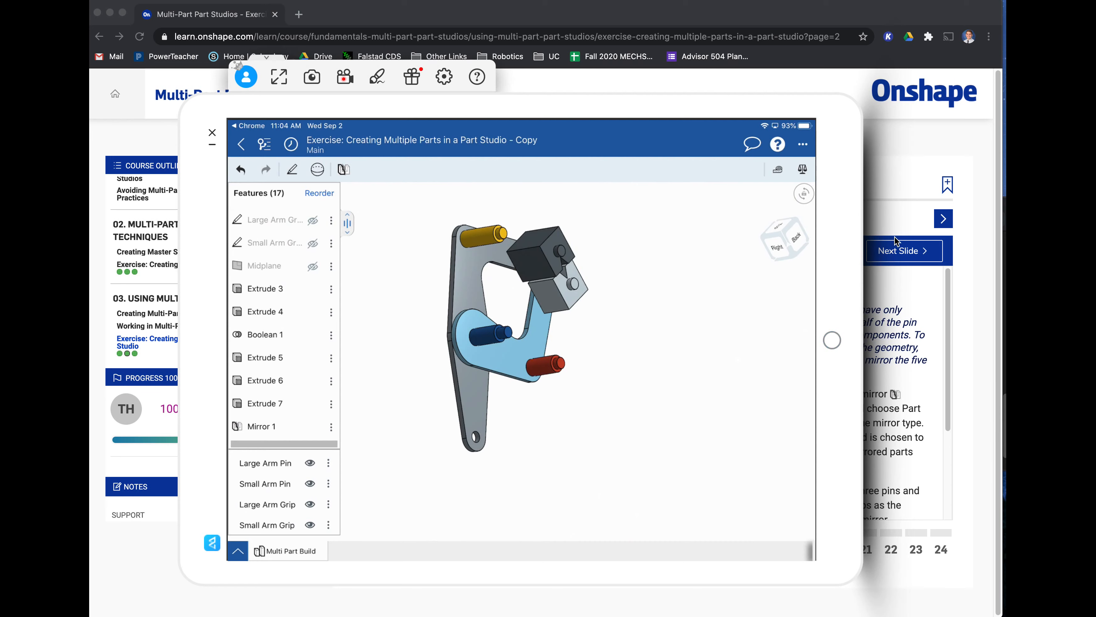
- Return to the course page and read Step 17 on how the mirrored parts are unioned with the originals
{"action": "left_click", "coordinate": [924, 237]}
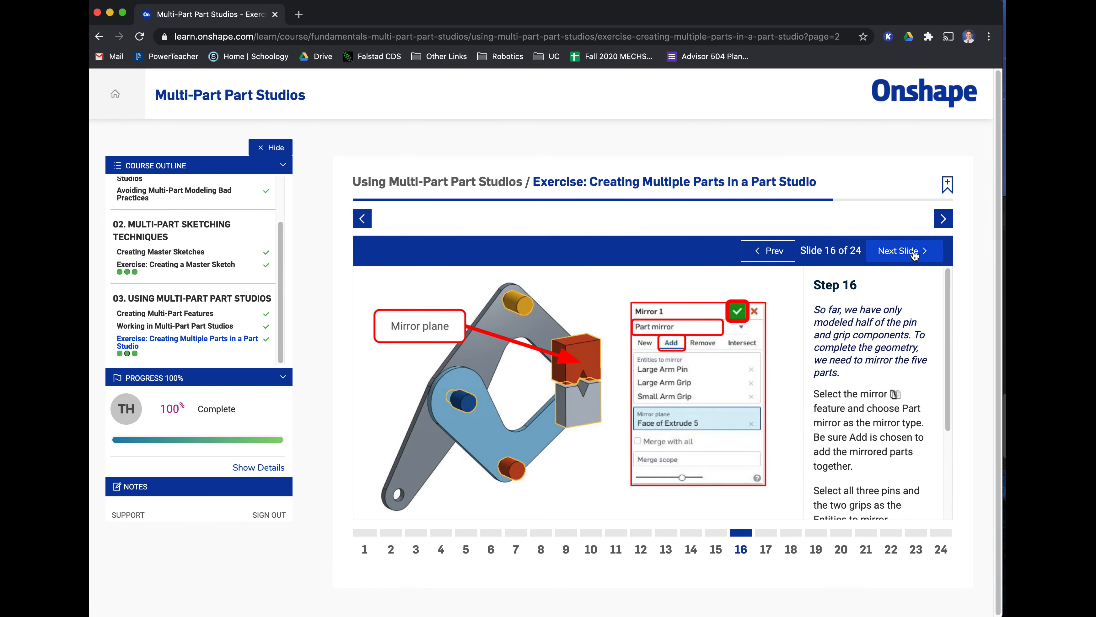
{"action": "left_click", "coordinate": [914, 254]}
{"action": "scroll", "coordinate": [835, 328], "scroll_direction": "down", "scroll_amount": 1}
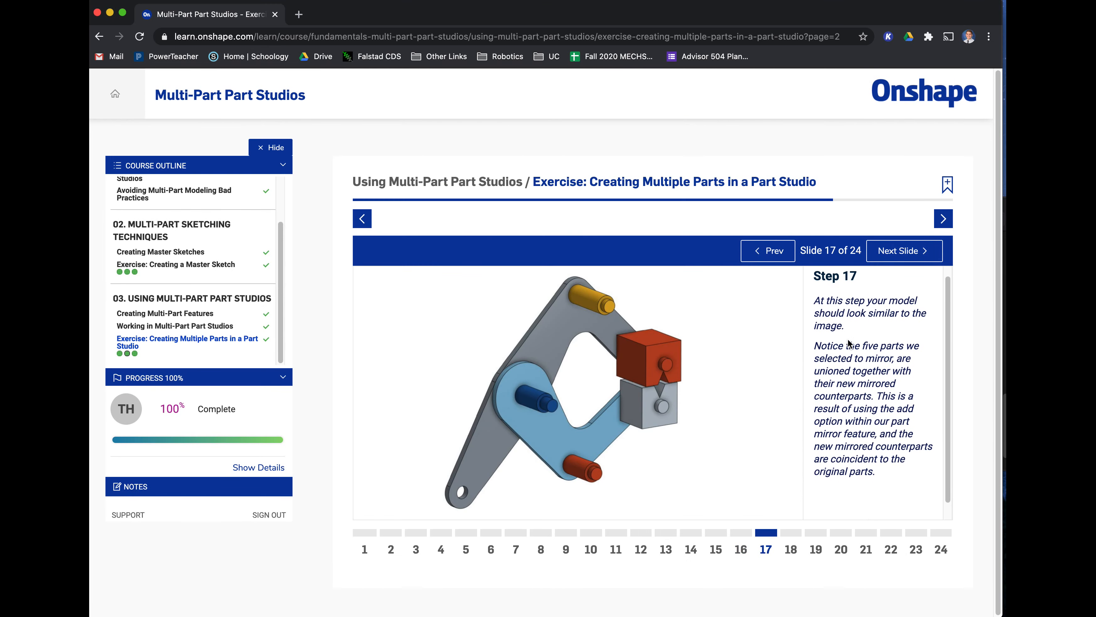
- Following Step 18, fillet the ten grip edges with a 2 mm radius in the mirrored Onshape app
{"action": "left_click", "coordinate": [897, 254]}
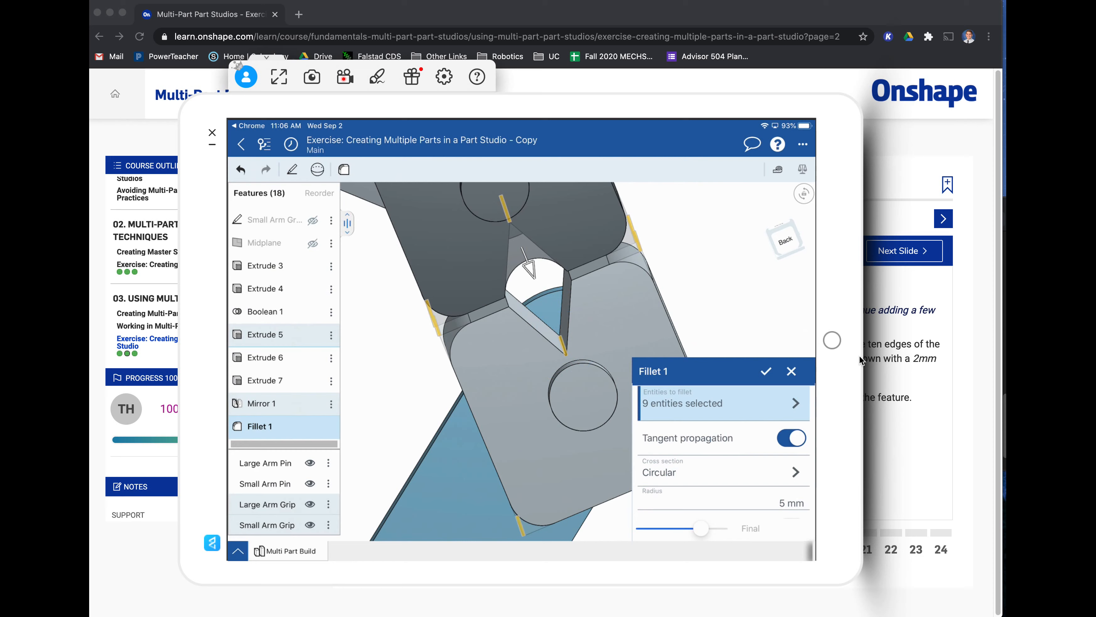
{"action": "key", "text": "super+Tab"}
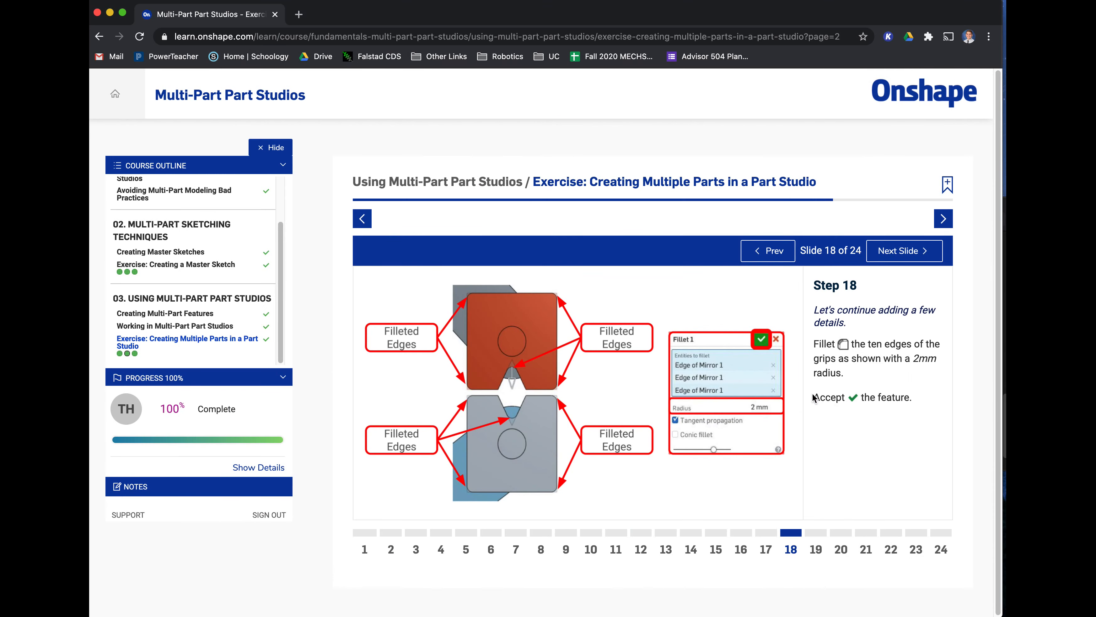
{"action": "key", "text": "super+Tab"}
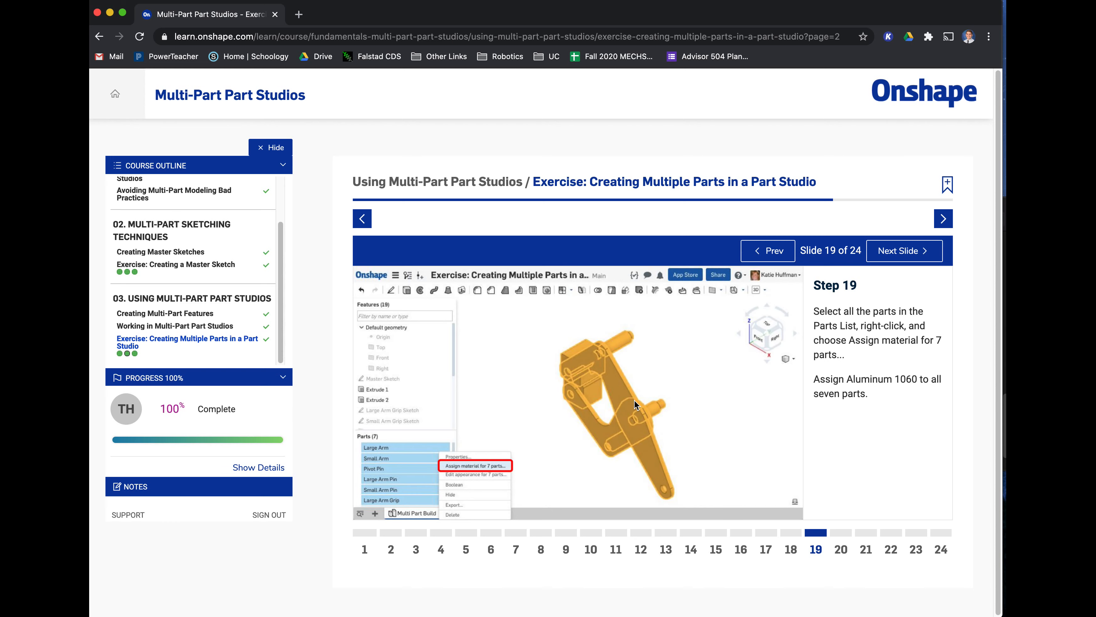
- Following Step 19, switch to the mirrored Onshape app and assign the Aluminum 1060 material to all seven parts
{"action": "key", "text": "super+Tab"}
{"action": "type", "text": "1060"}
- Read the Step 20 recap of the multi-part design and the Step 21 instructions for changing the Master Sketch dimensions
{"action": "left_click", "coordinate": [903, 250]}
{"action": "scroll", "coordinate": [893, 335], "scroll_direction": "down", "scroll_amount": 3}
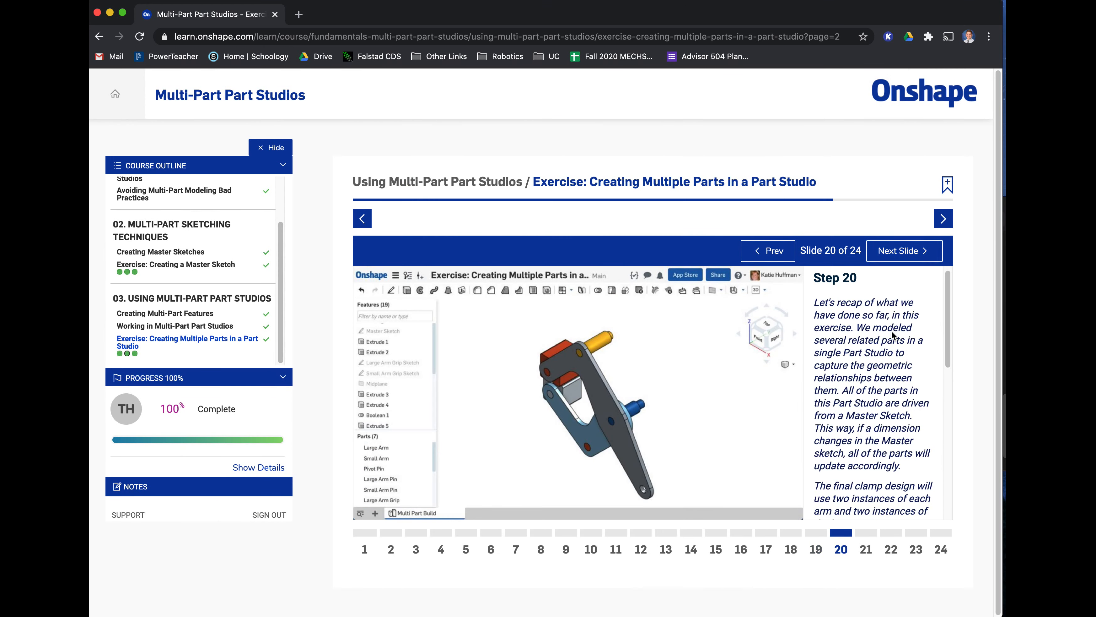
{"action": "scroll", "coordinate": [889, 335], "scroll_direction": "down", "scroll_amount": 10}
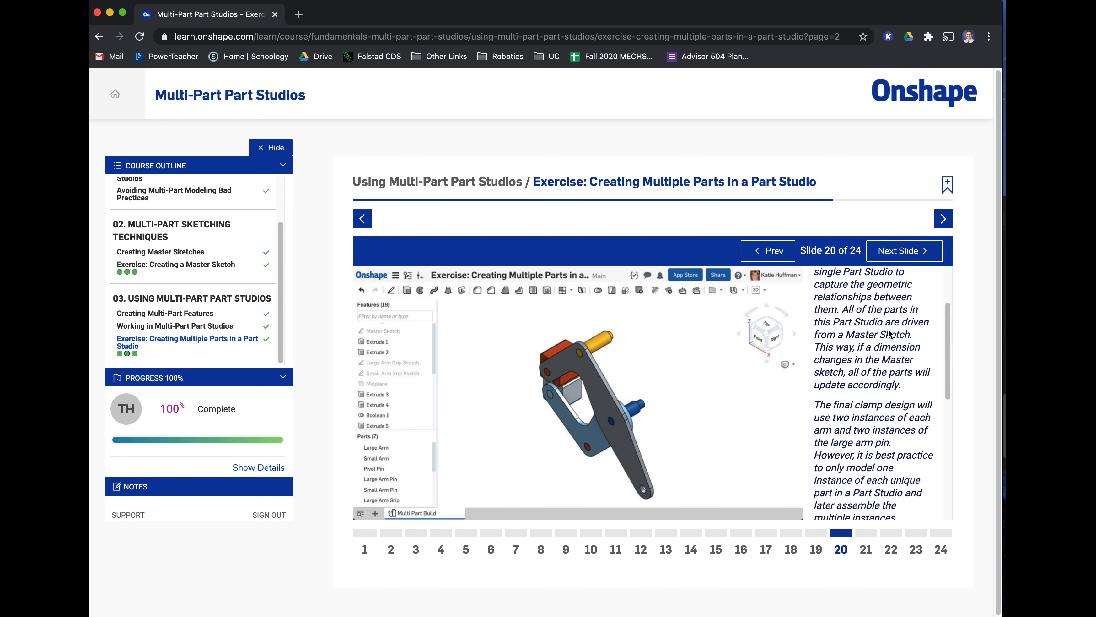
{"action": "scroll", "coordinate": [888, 336], "scroll_direction": "down", "scroll_amount": 1}
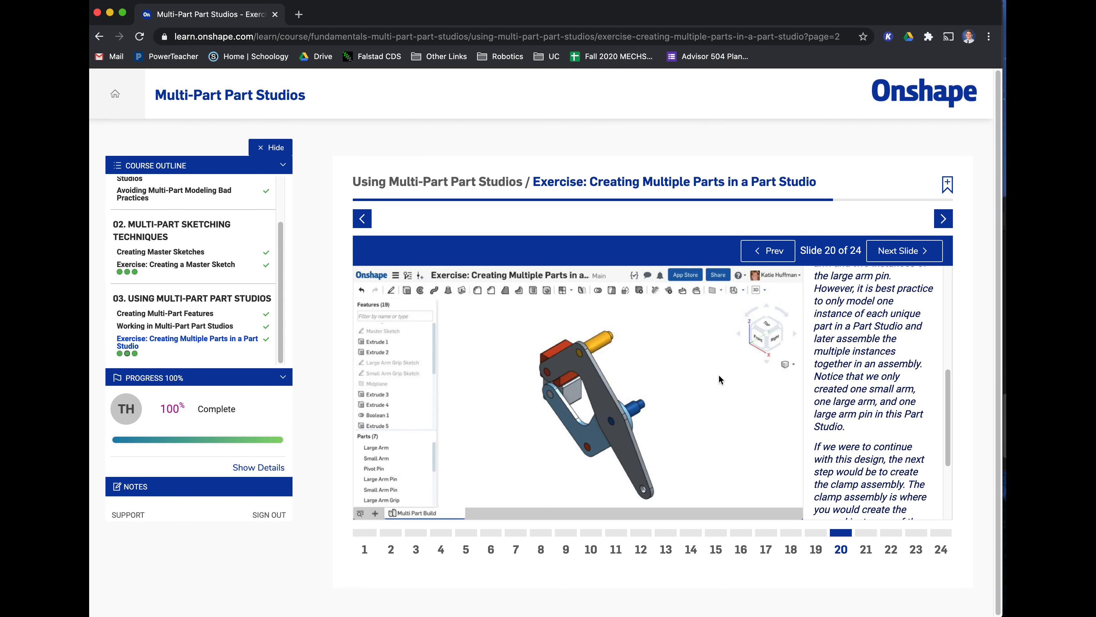
{"action": "left_click", "coordinate": [905, 262]}
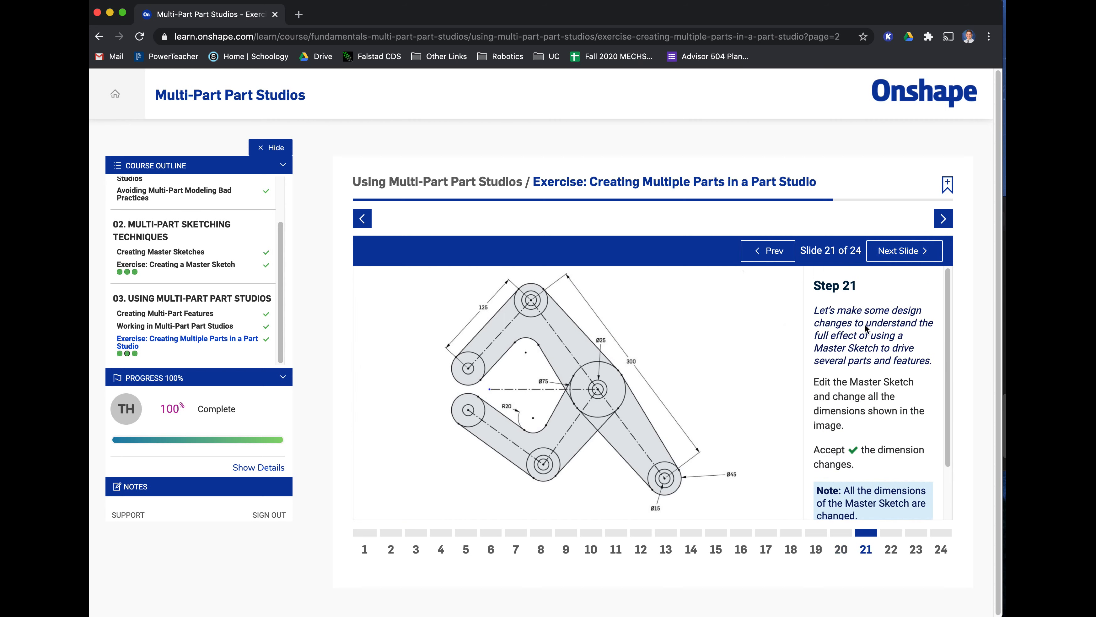
{"action": "scroll", "coordinate": [875, 388], "scroll_direction": "down", "scroll_amount": 1}
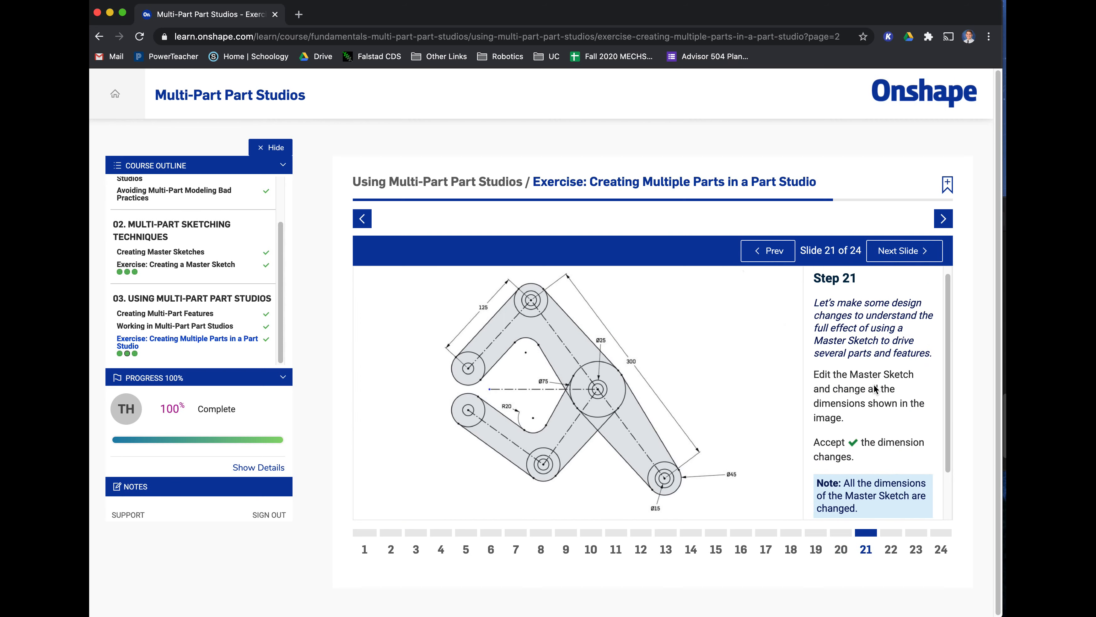
- Following Step 21, edit the Master Sketch in the mirrored Onshape app, setting arm lengths to 125 and 300 mm and the pivot hole's diameter to 25 mm
{"action": "scroll", "coordinate": [875, 388], "scroll_direction": "down", "scroll_amount": 3}
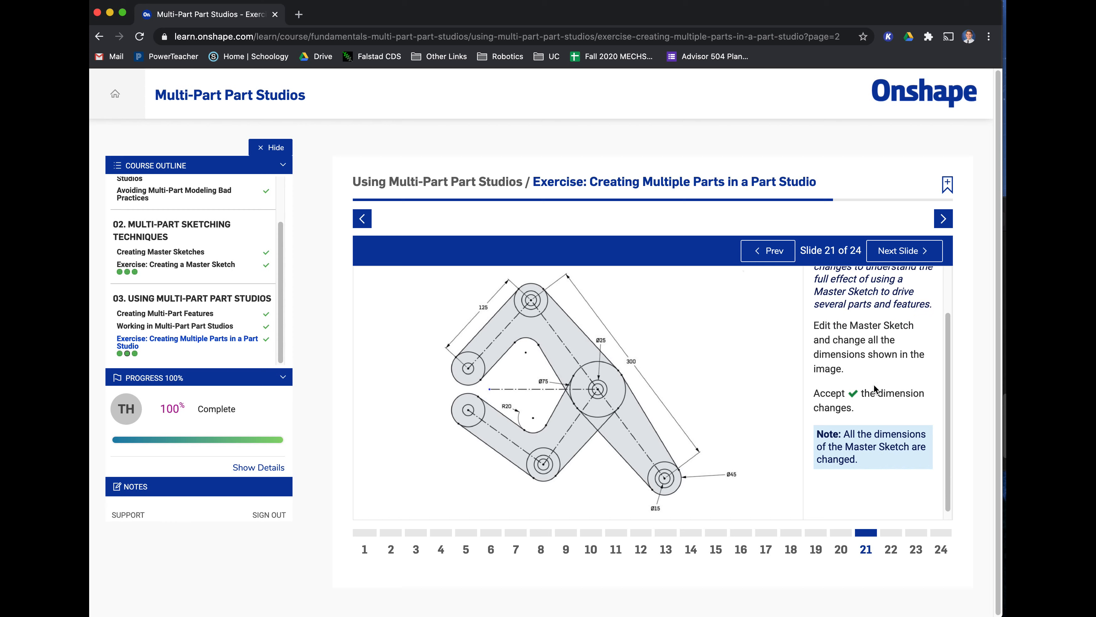
{"action": "scroll", "coordinate": [875, 388], "scroll_direction": "up", "scroll_amount": 4}
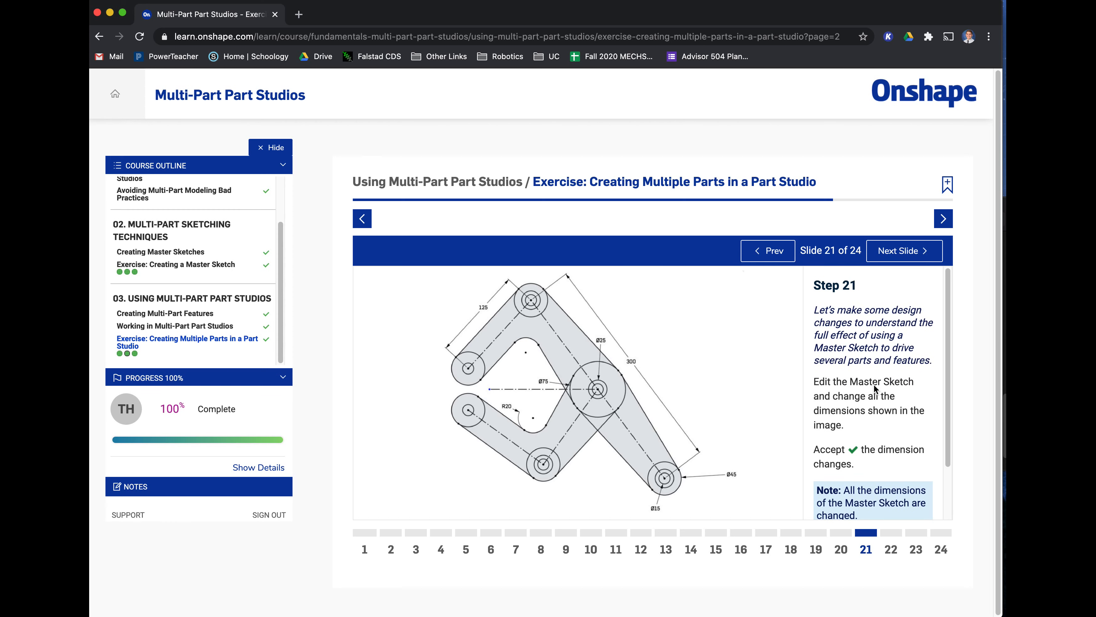
{"action": "key", "text": "super+Tab"}
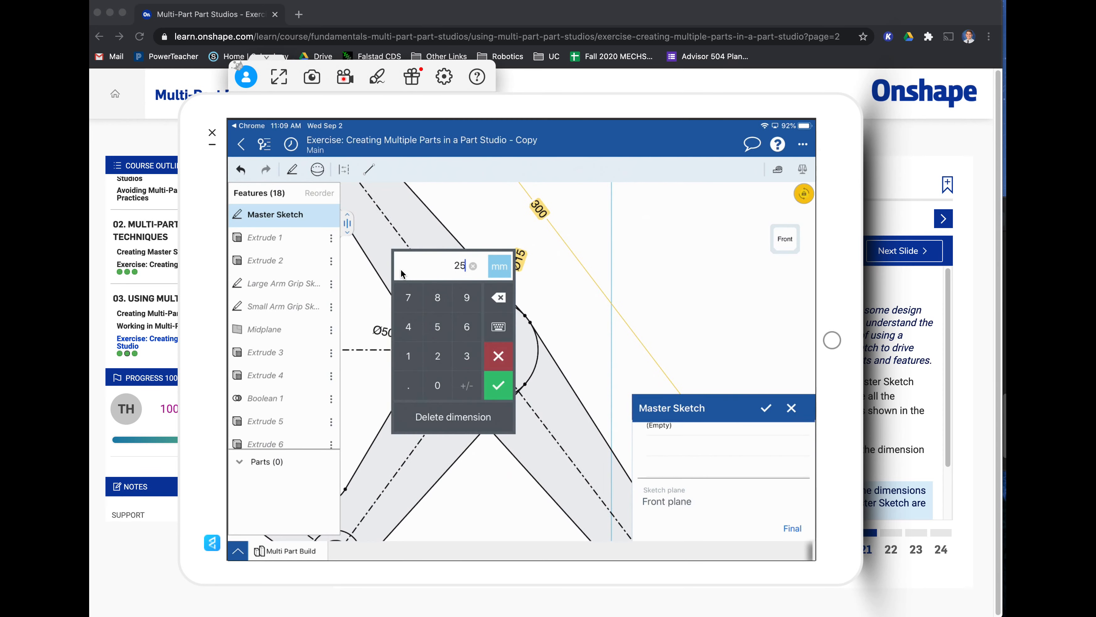
{"action": "key", "text": "super+Tab"}
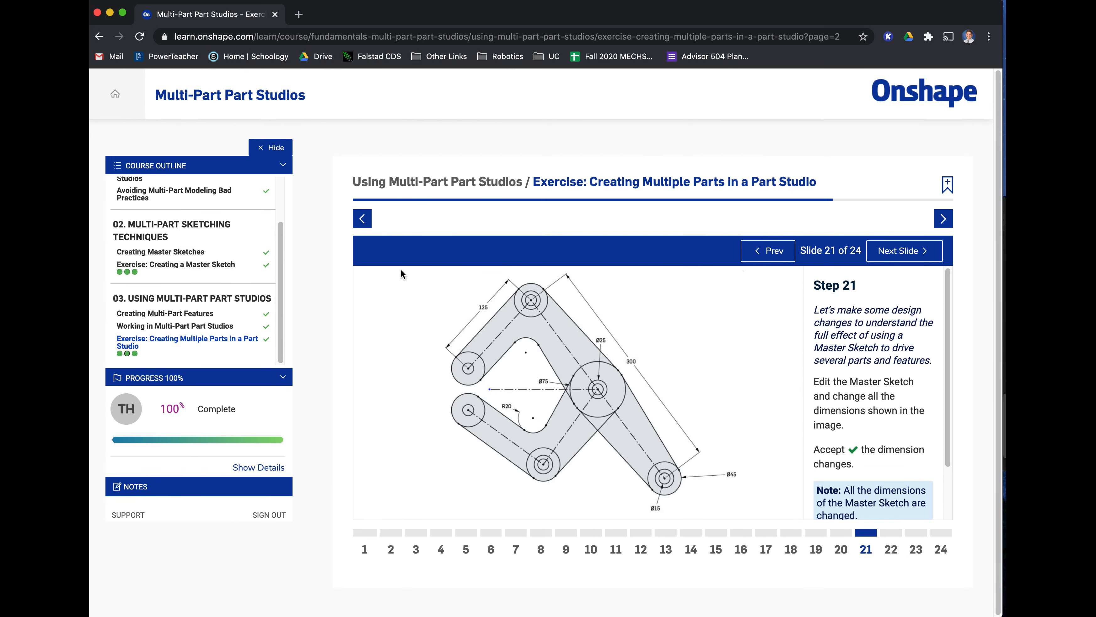
- Set the large pivot circle's diameter to 75 mm and the inner corner radius to 20 mm in the Master Sketch
{"action": "key", "text": "super+Tab"}
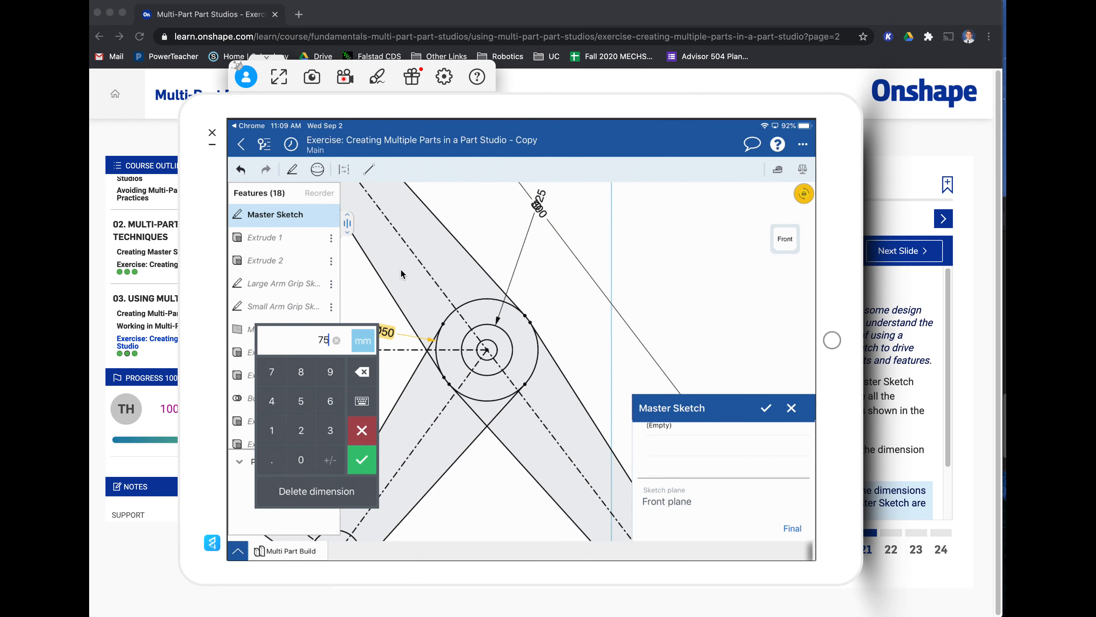
{"action": "key", "text": "super+Tab"}
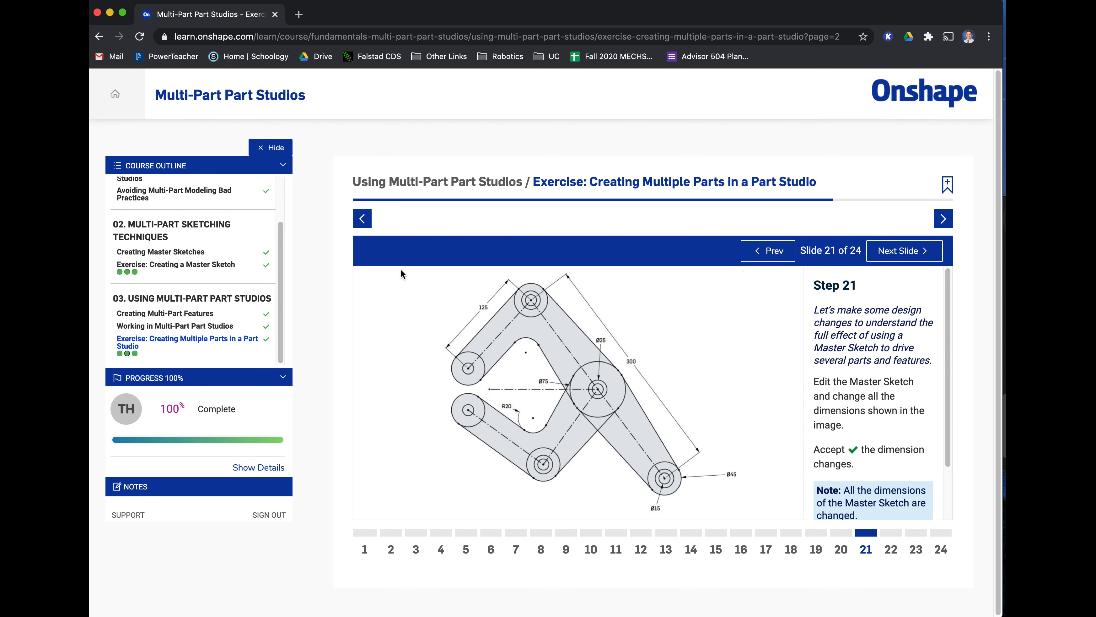
{"action": "key", "text": "super+Tab"}
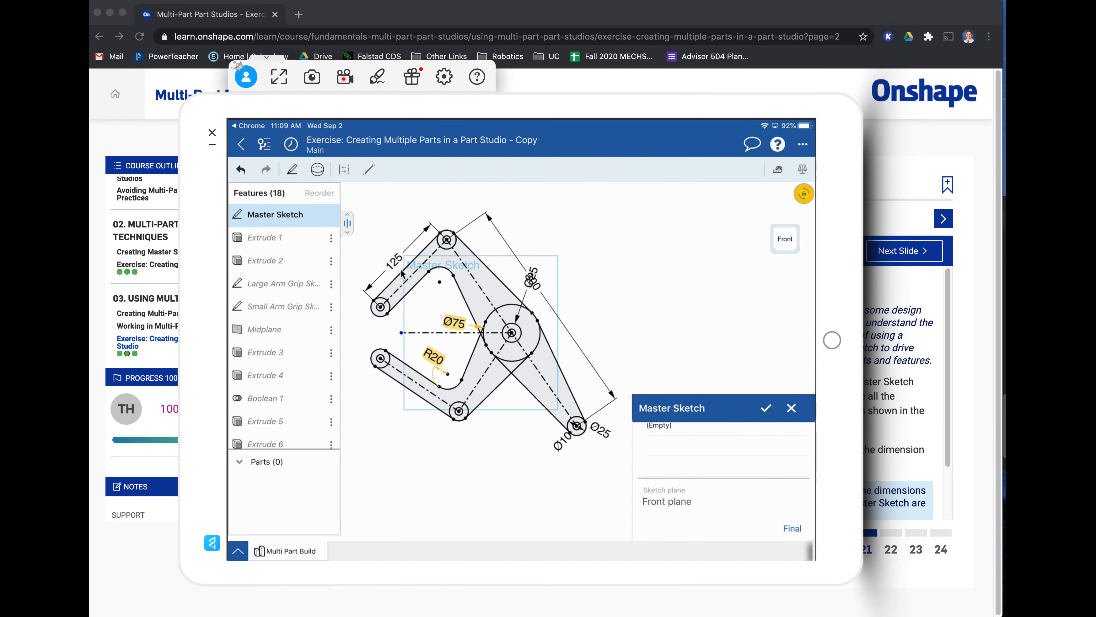
- Check the reference drawing and set the arm-end circles to 45 mm outer and 15 mm hole diameter, accepting the Master Sketch changes
{"action": "key", "text": "super+Tab"}
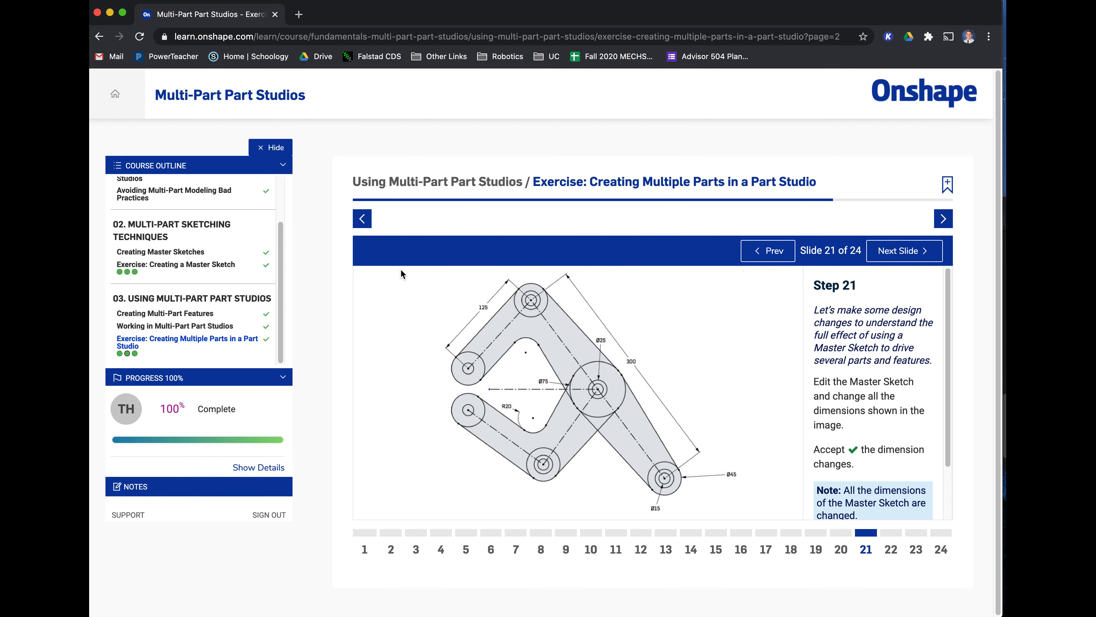
{"action": "key", "text": "super+Tab"}
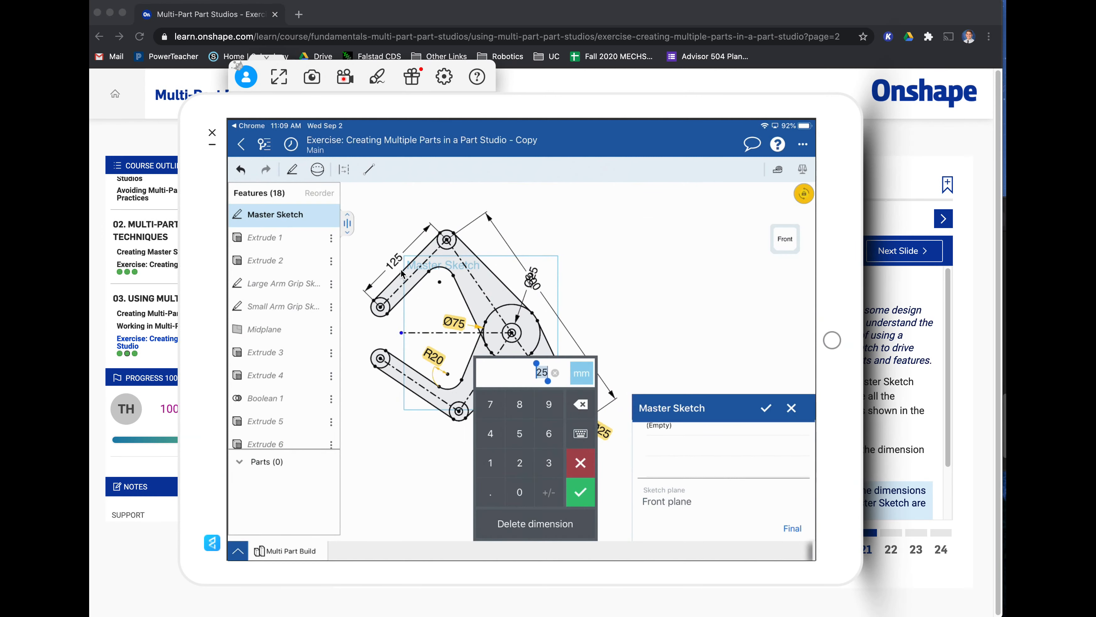
{"action": "key", "text": "super+Tab"}
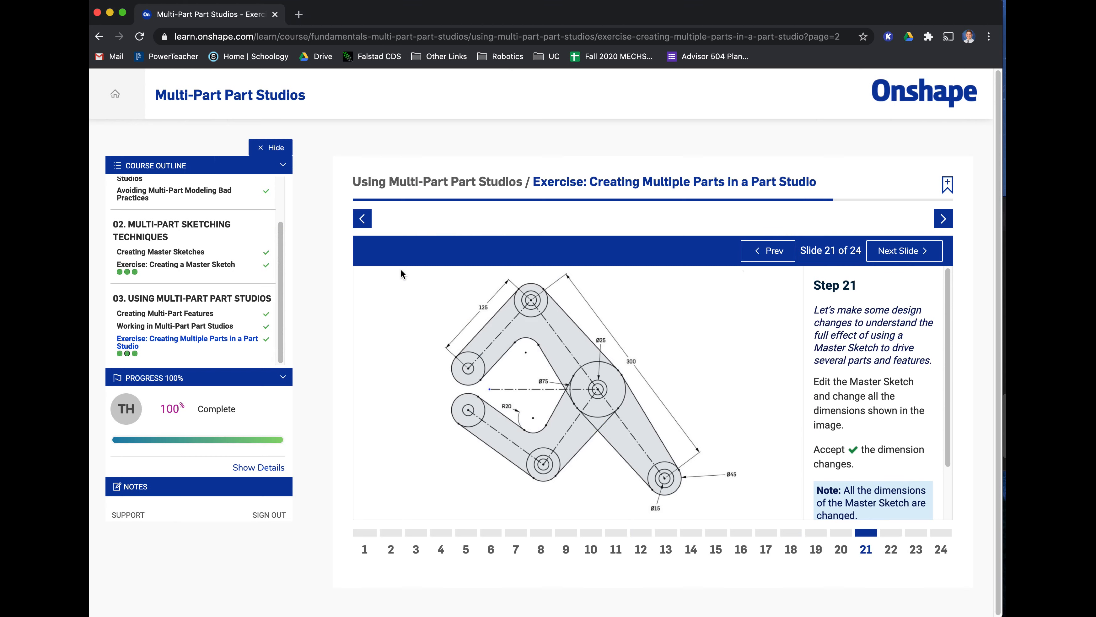
{"action": "key", "text": "super+Tab"}
- Following Step 22, set the Midplane feature's offset distance to 35 mm in the mirrored Onshape app
{"action": "left_click", "coordinate": [902, 250]}
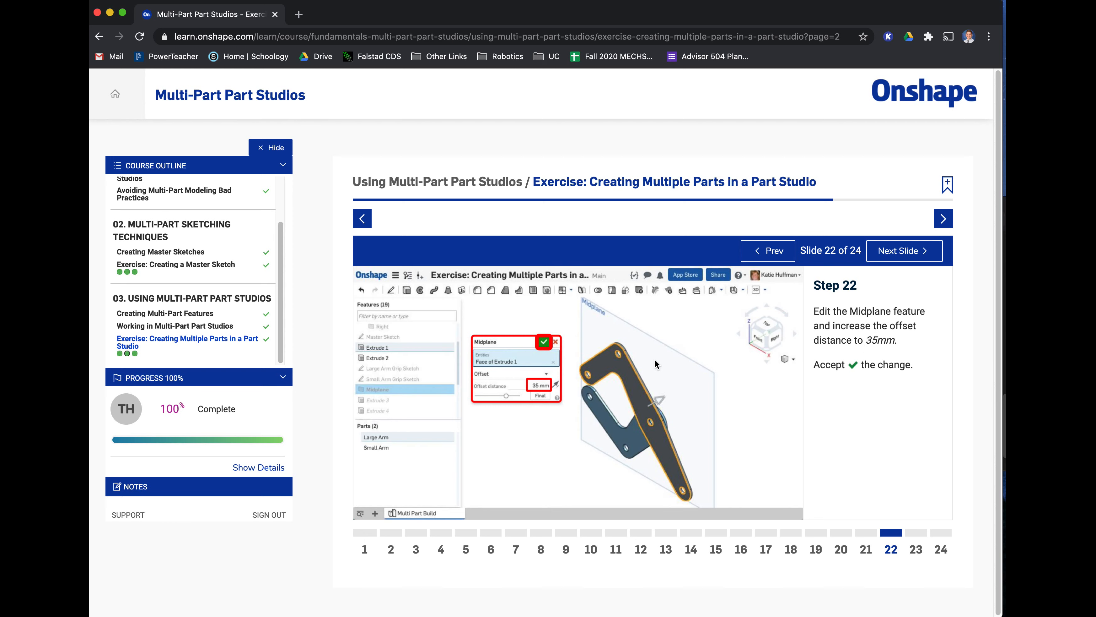
{"action": "key", "text": "super+Tab"}
- Go through the Step 23 recap and, following Step 24, measure the mass of all seven parts in the mirrored Onshape app
{"action": "left_click", "coordinate": [921, 255]}
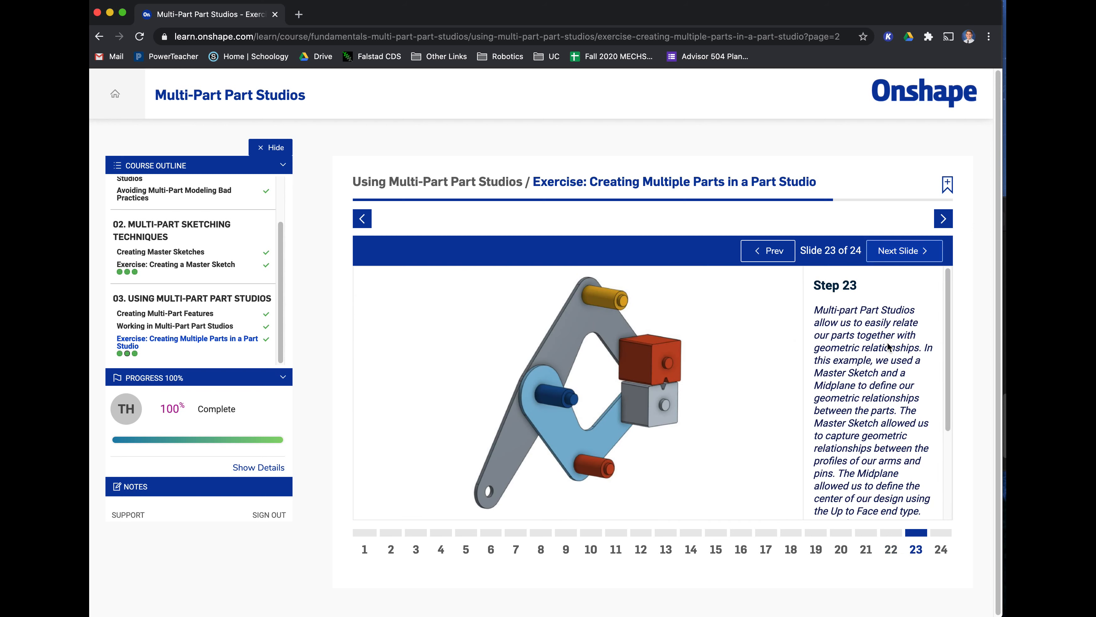
{"action": "scroll", "coordinate": [889, 347], "scroll_direction": "down", "scroll_amount": 5}
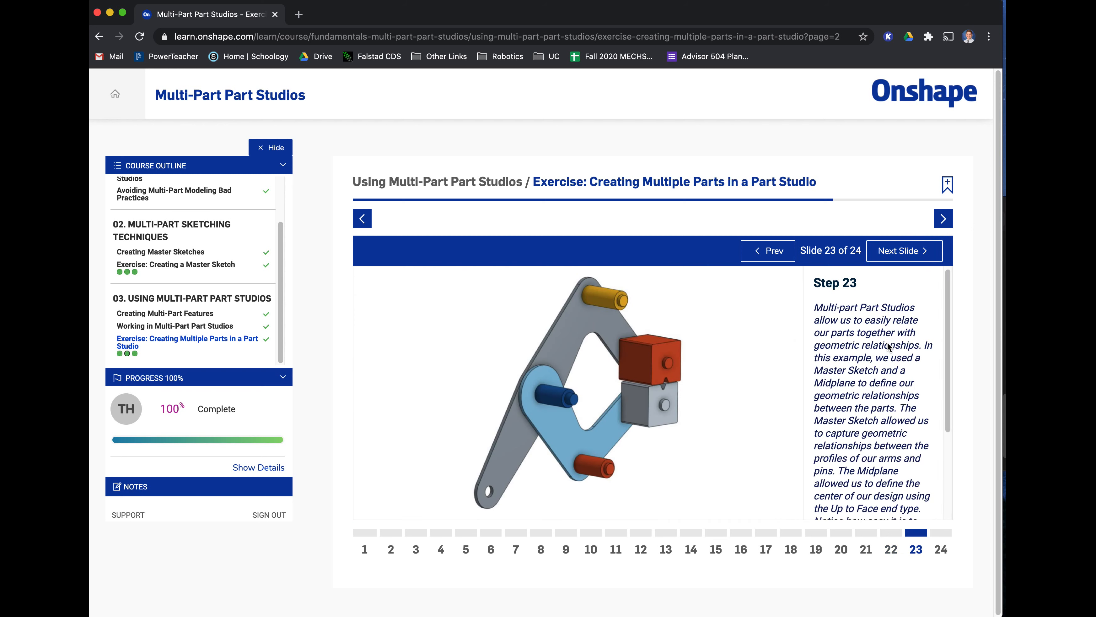
{"action": "left_click", "coordinate": [896, 259]}
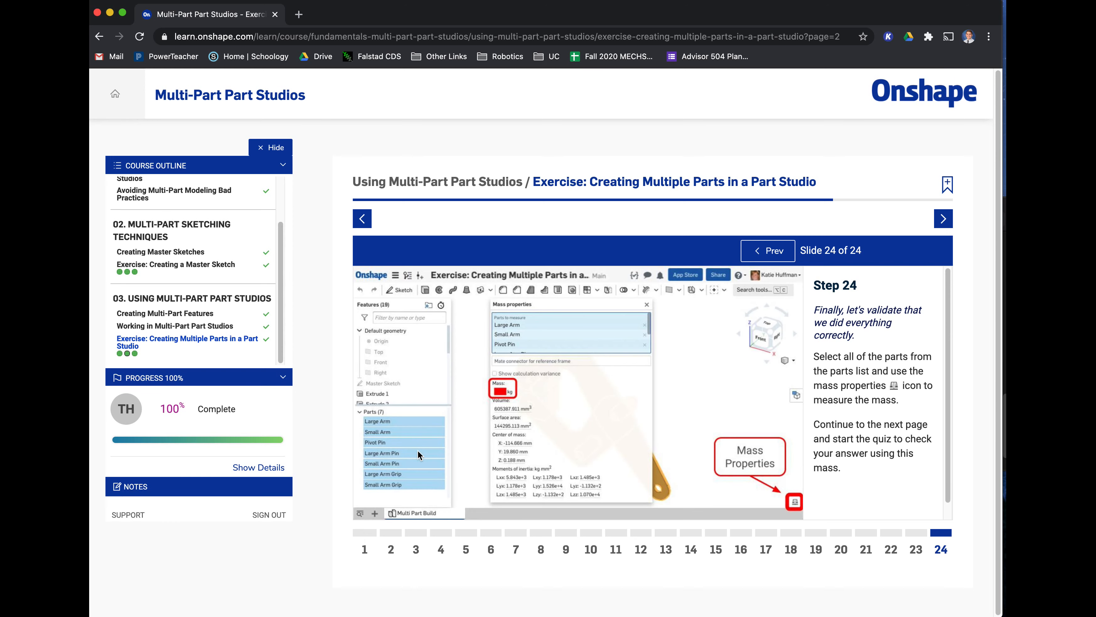
{"action": "key", "text": "super+Tab"}
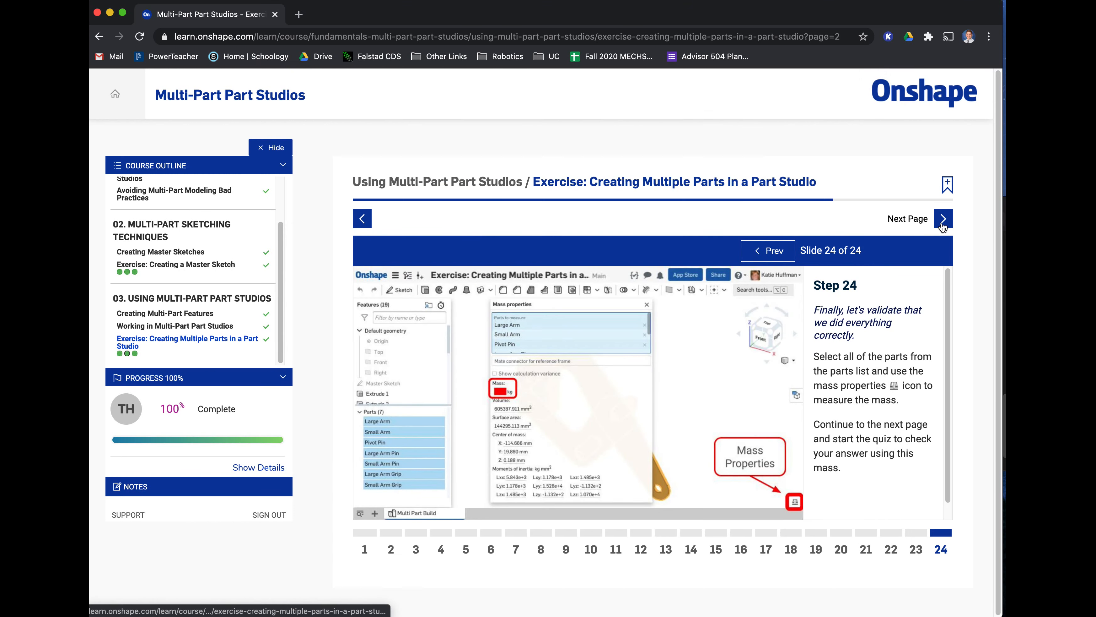
- Start the self-check on the course page and submit 1.635 kg as the mass of all parts
{"action": "left_click", "coordinate": [943, 219]}
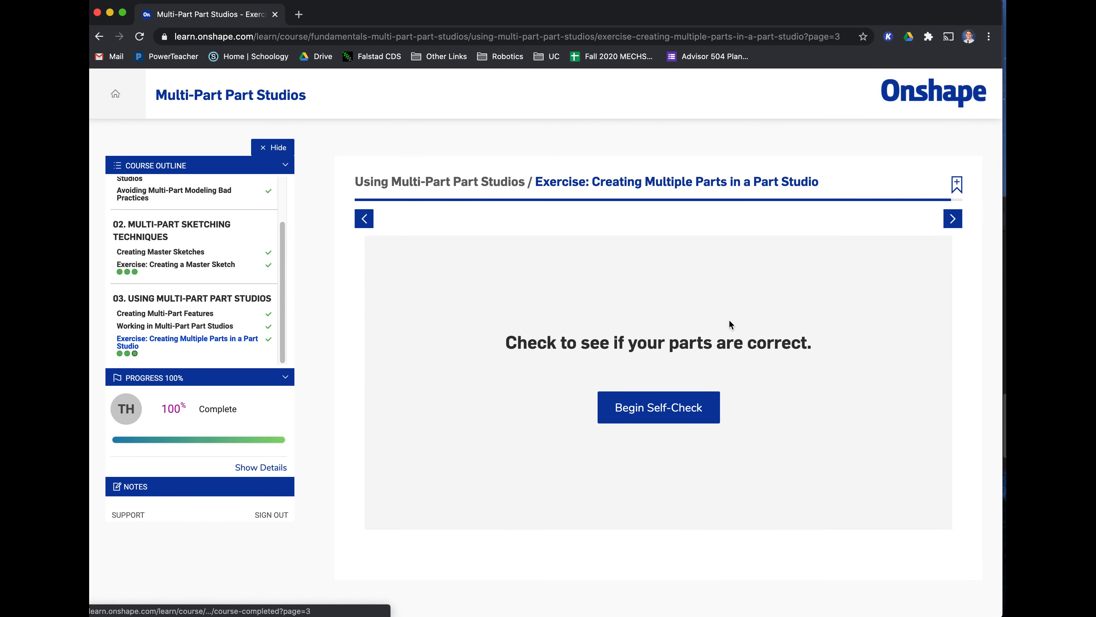
{"action": "left_click", "coordinate": [615, 411]}
{"action": "scroll", "coordinate": [520, 404], "scroll_direction": "down", "scroll_amount": 1}
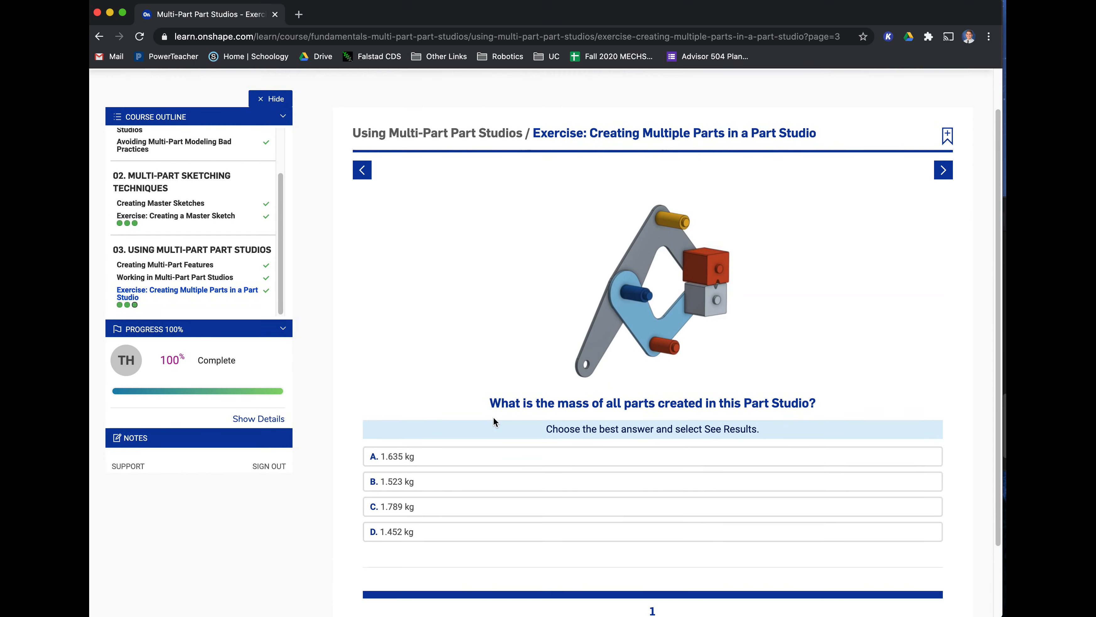
{"action": "left_click", "coordinate": [401, 456]}
{"action": "scroll", "coordinate": [855, 514], "scroll_direction": "down", "scroll_amount": 1}
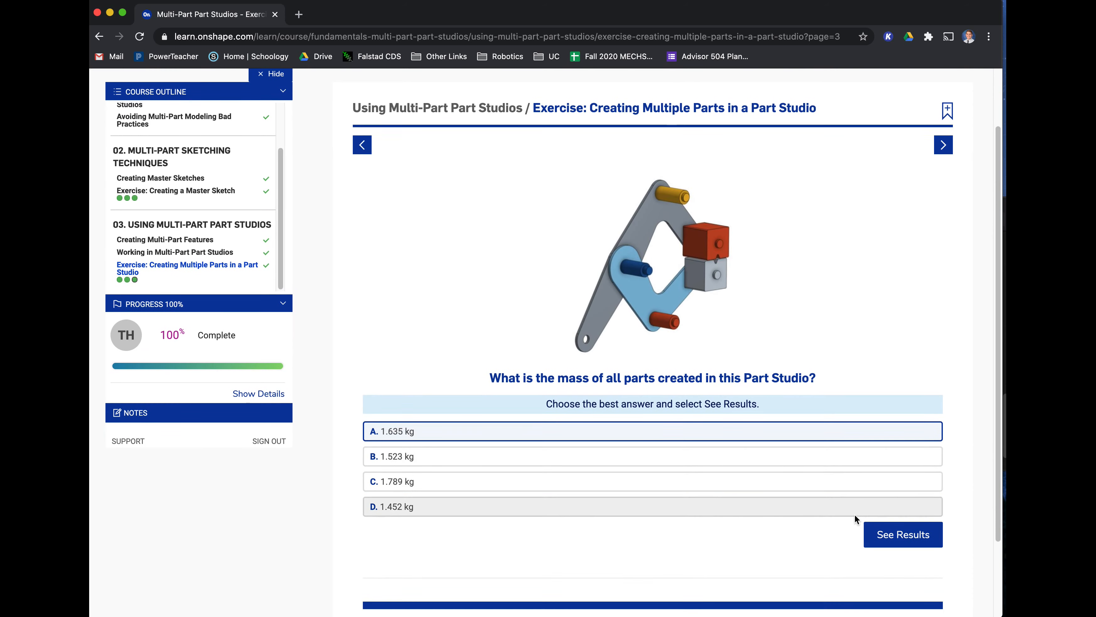
{"action": "left_click", "coordinate": [916, 543]}
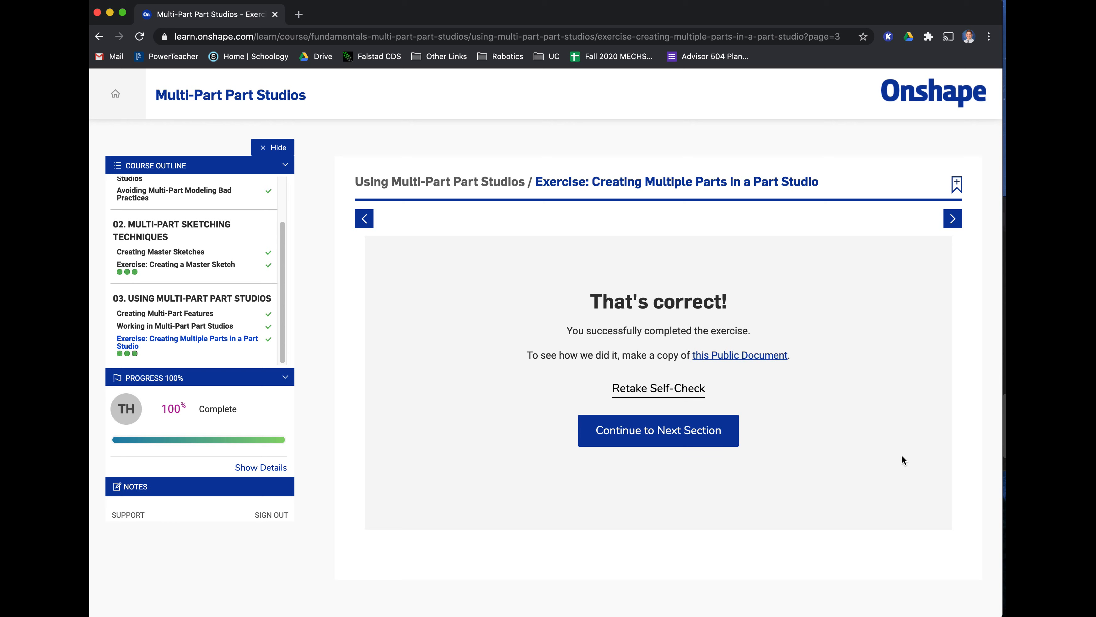